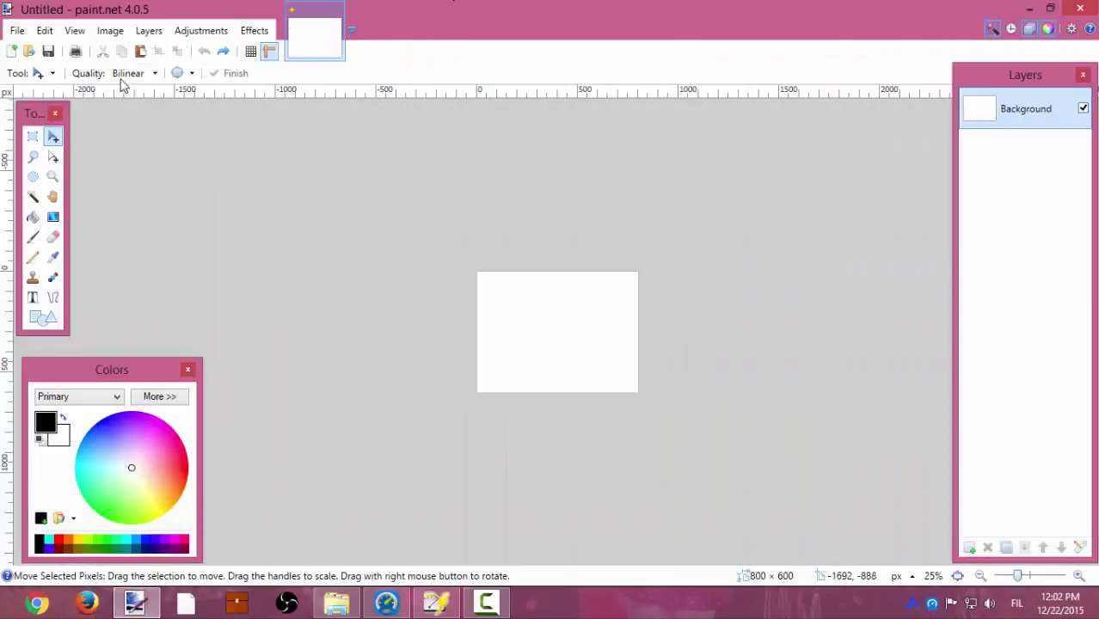
# Resize the image to 1024 × 1024 pixels at resolution 100.
pyautogui.click(110, 30)
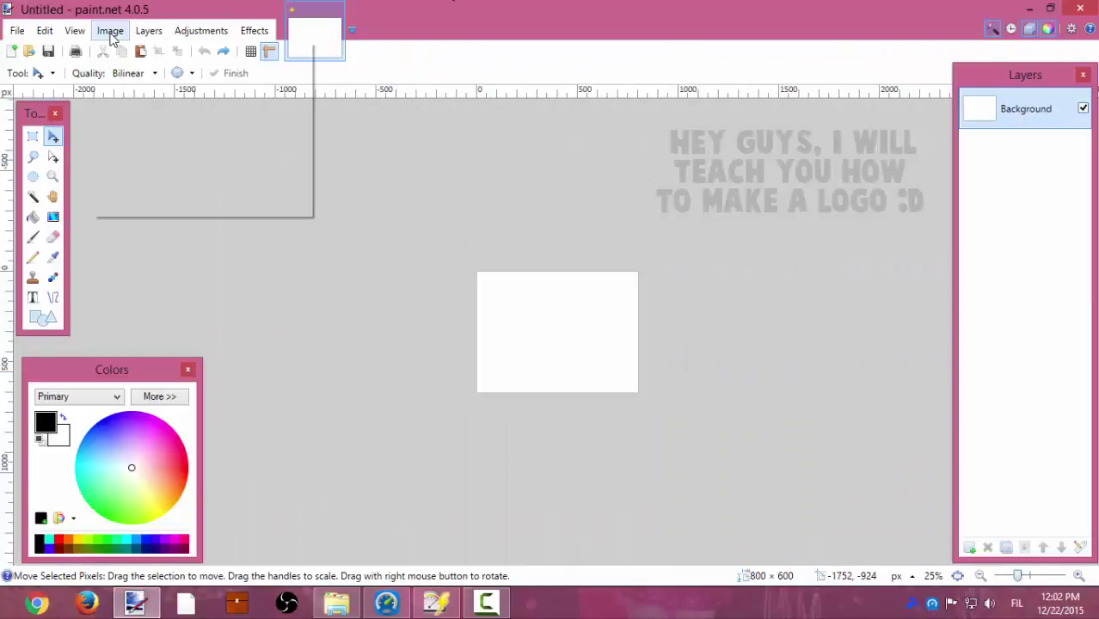
pyautogui.click(144, 69)
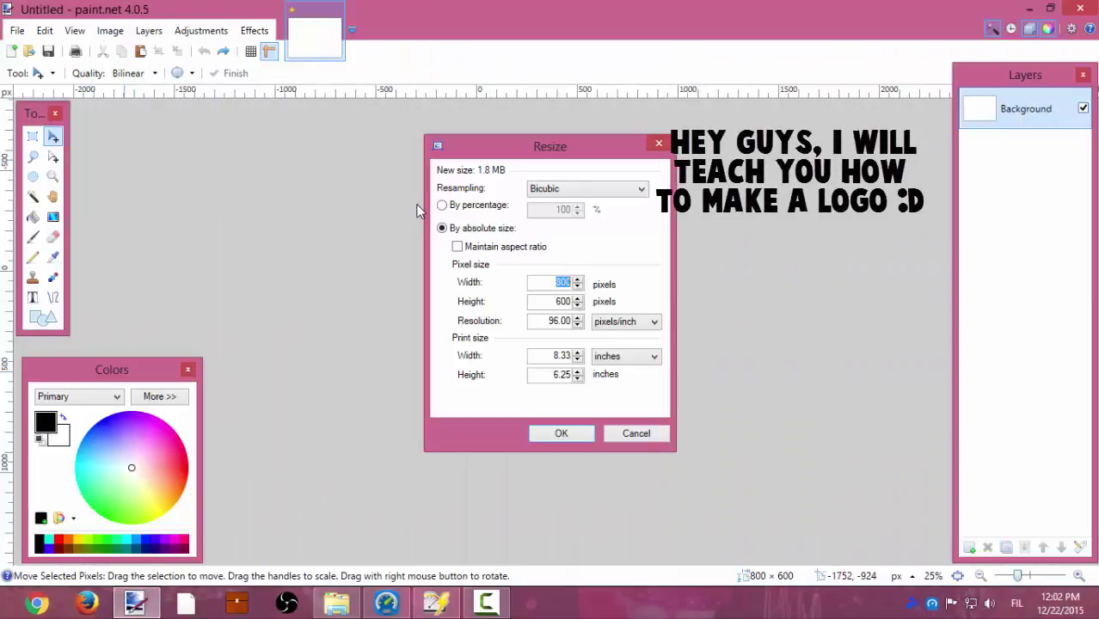
pyautogui.write('1024')
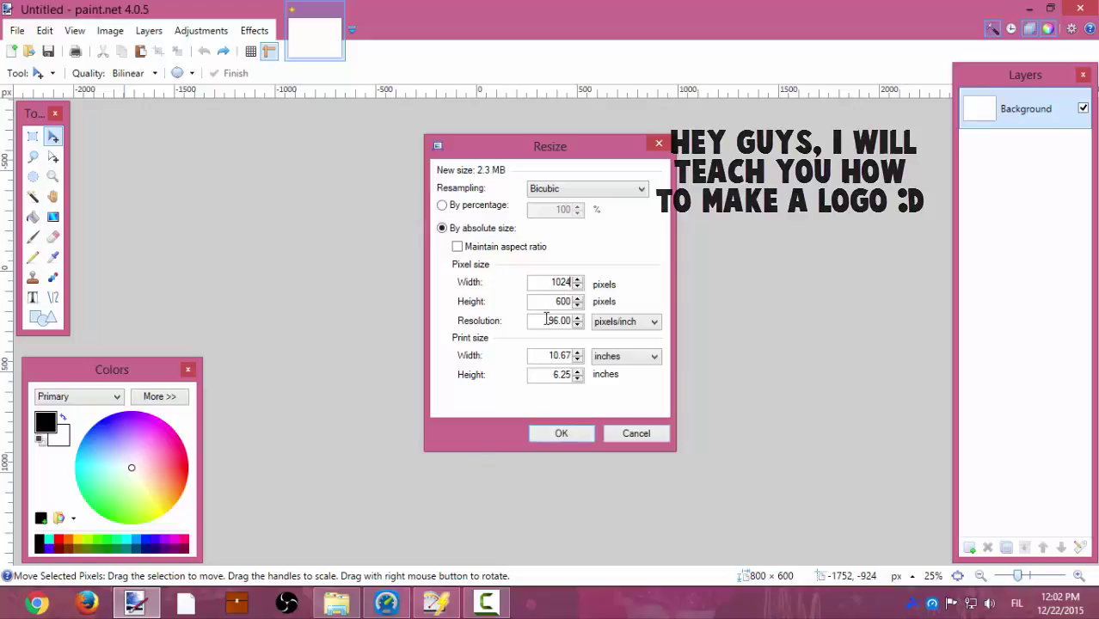
pyautogui.moveTo(567, 302); pyautogui.dragTo(626, 300)
pyautogui.press('BackSpace')
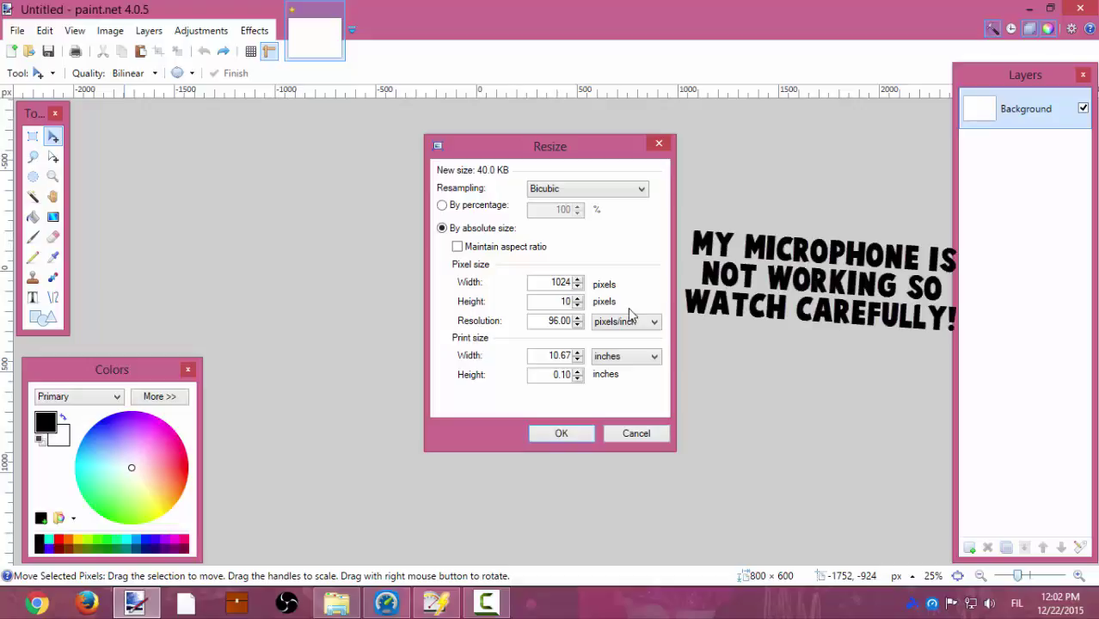
pyautogui.write('100')
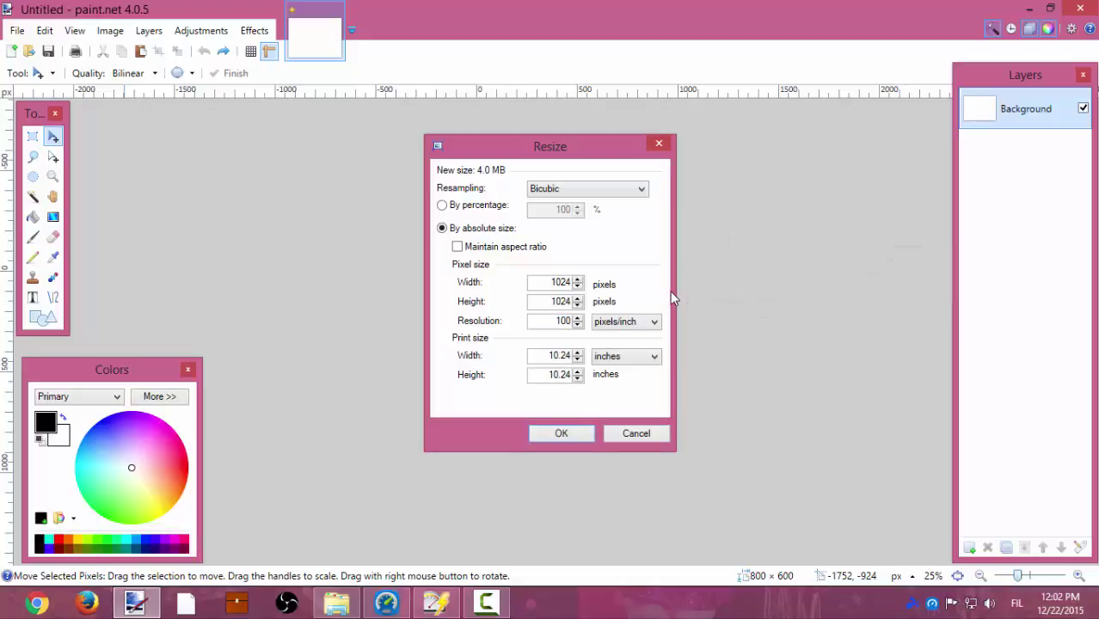
pyautogui.click(561, 433)
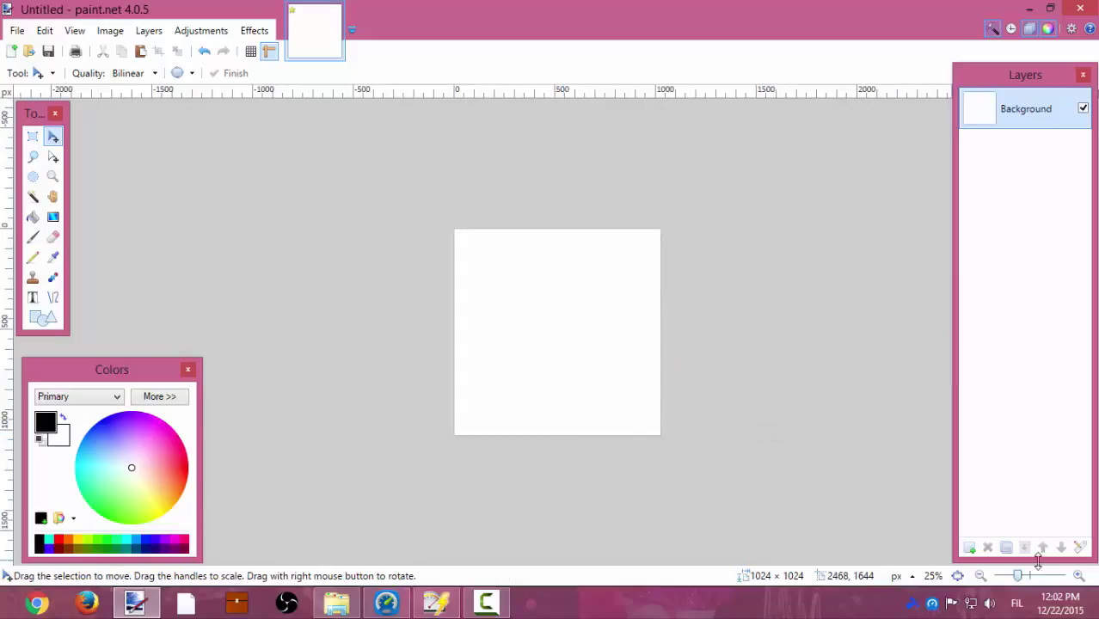
# Add an empty Layer 2 and copy the photo DSC_0919.JPG from File Explorer.
pyautogui.moveTo(1018, 576)
pyautogui.mouseDown()
pyautogui.moveTo(1029, 578)
pyautogui.moveTo(1017, 576)
pyautogui.mouseUp()
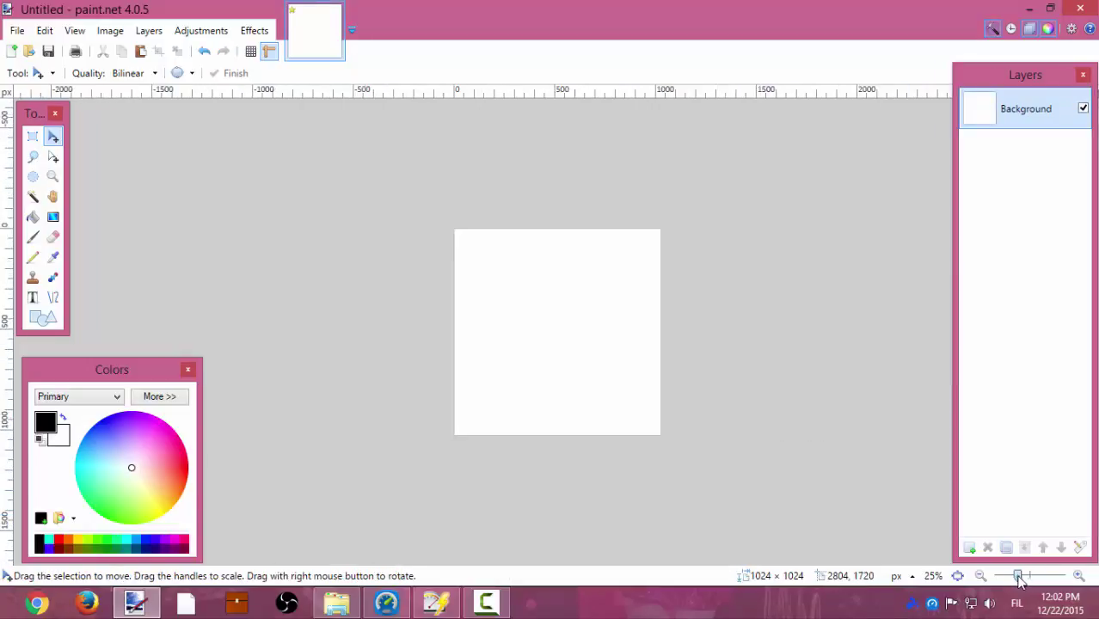
pyautogui.click(970, 548)
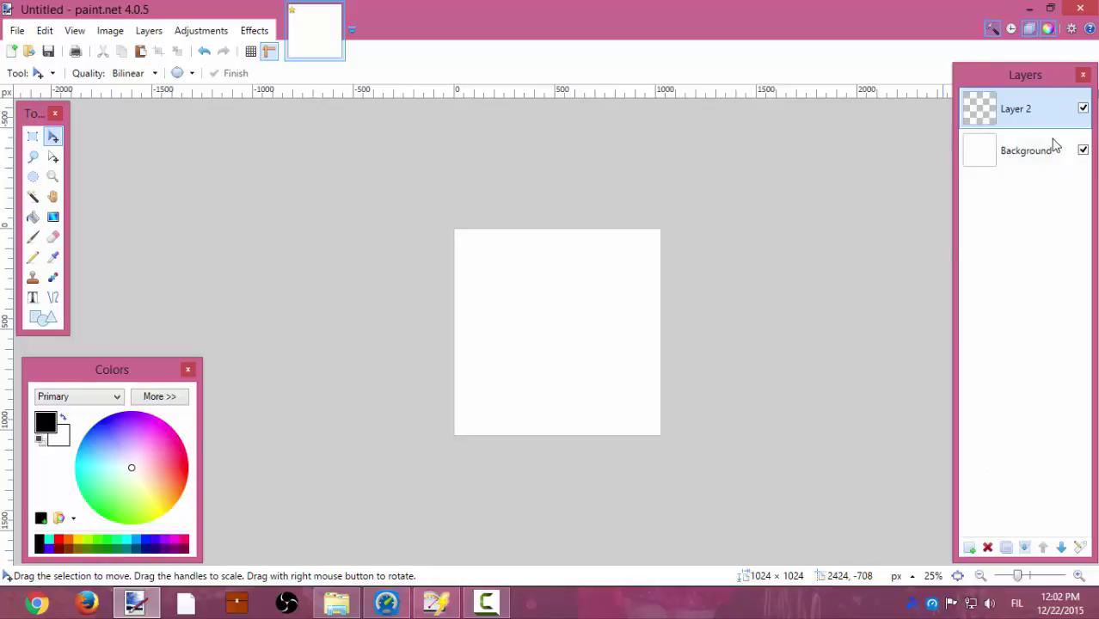
pyautogui.click(336, 602)
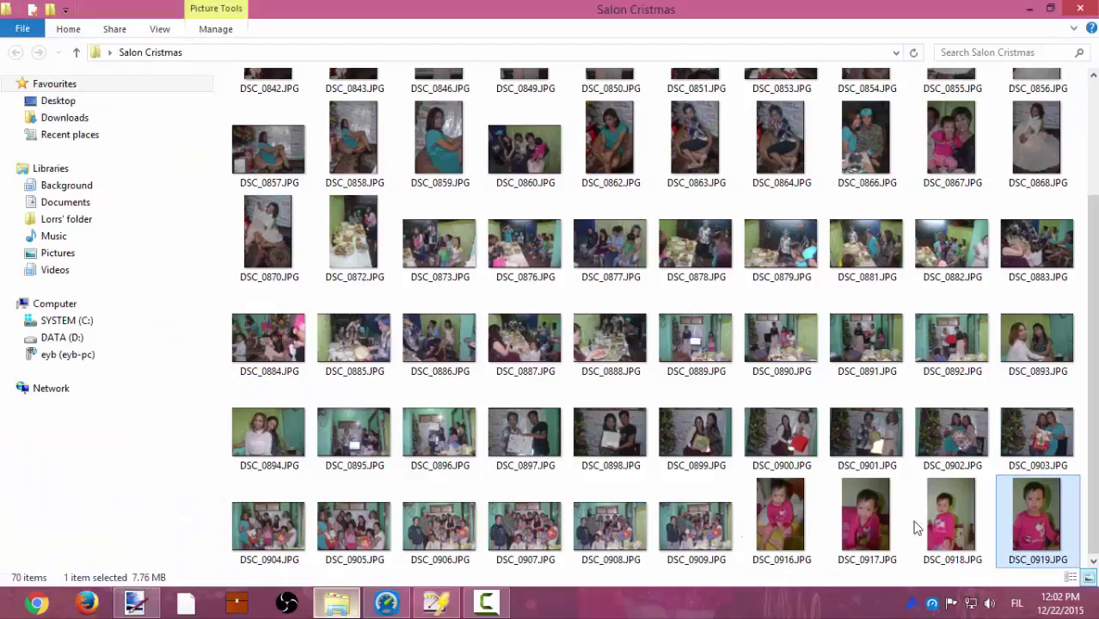
pyautogui.rightClick(1058, 528)
pyautogui.click(985, 430)
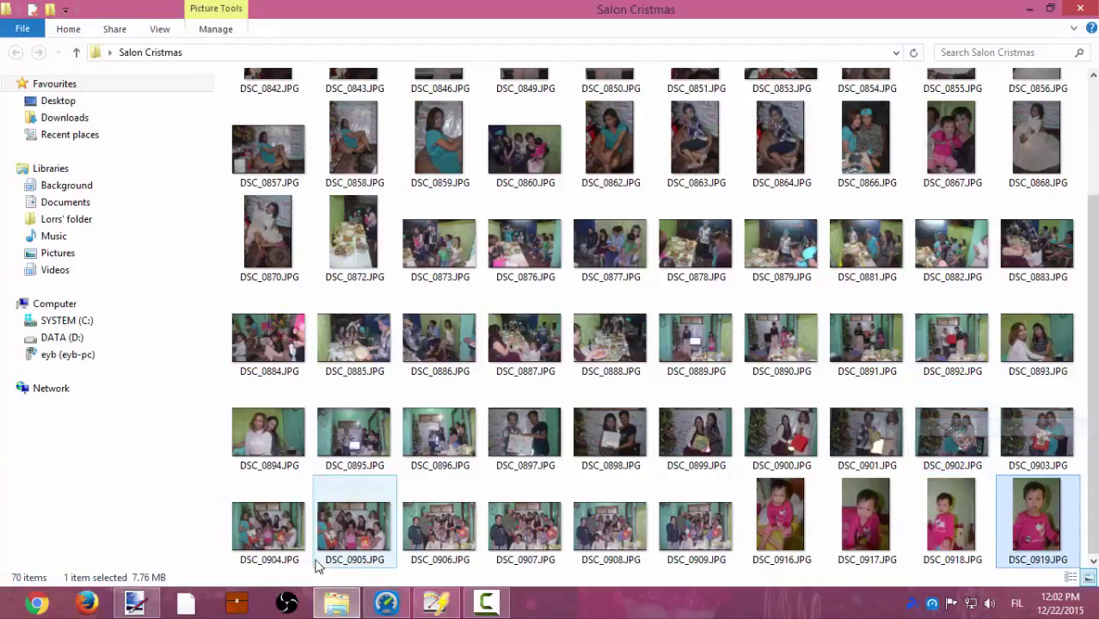
pyautogui.click(134, 602)
# Paste the photo into Layer 2 keeping the canvas size, and rotate it upright.
pyautogui.click(44, 30)
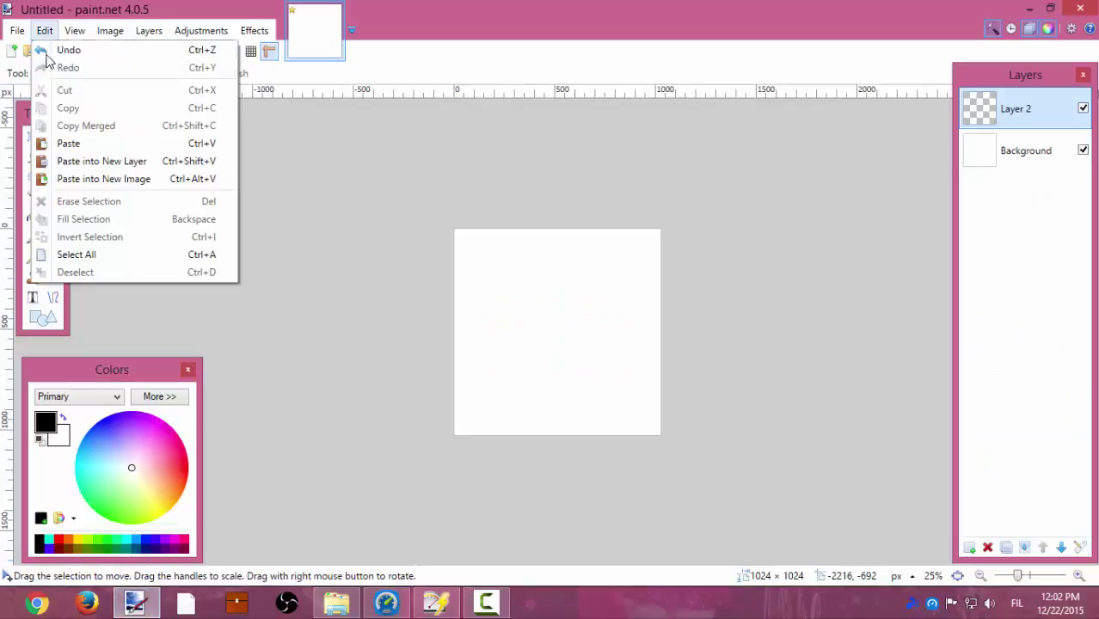
pyautogui.click(53, 139)
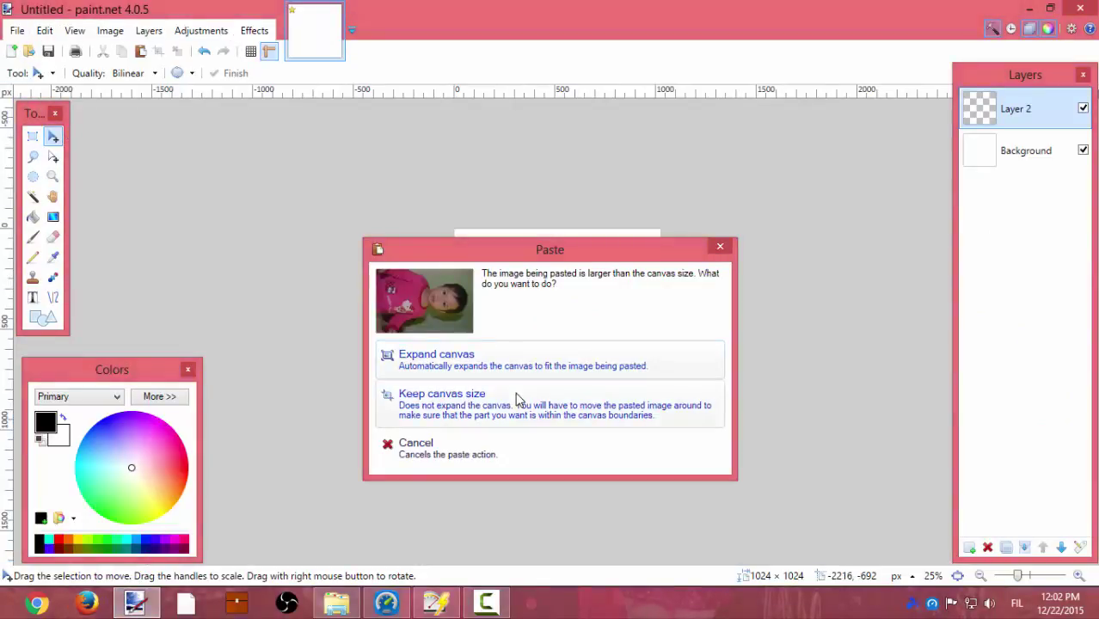
pyautogui.click(518, 397)
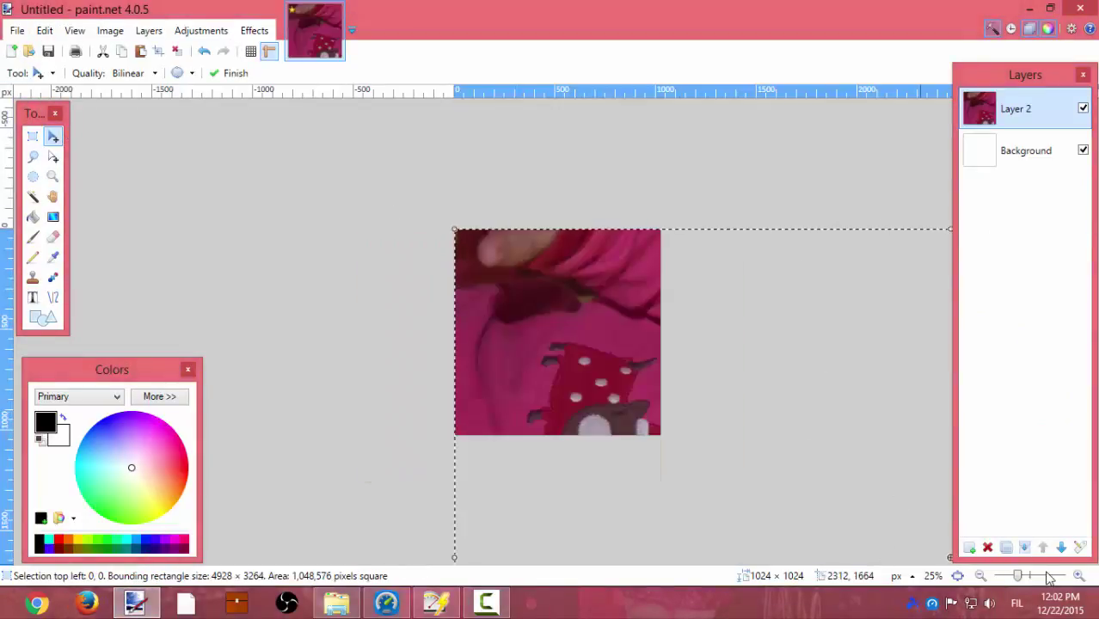
pyautogui.moveTo(1017, 575); pyautogui.dragTo(992, 576)
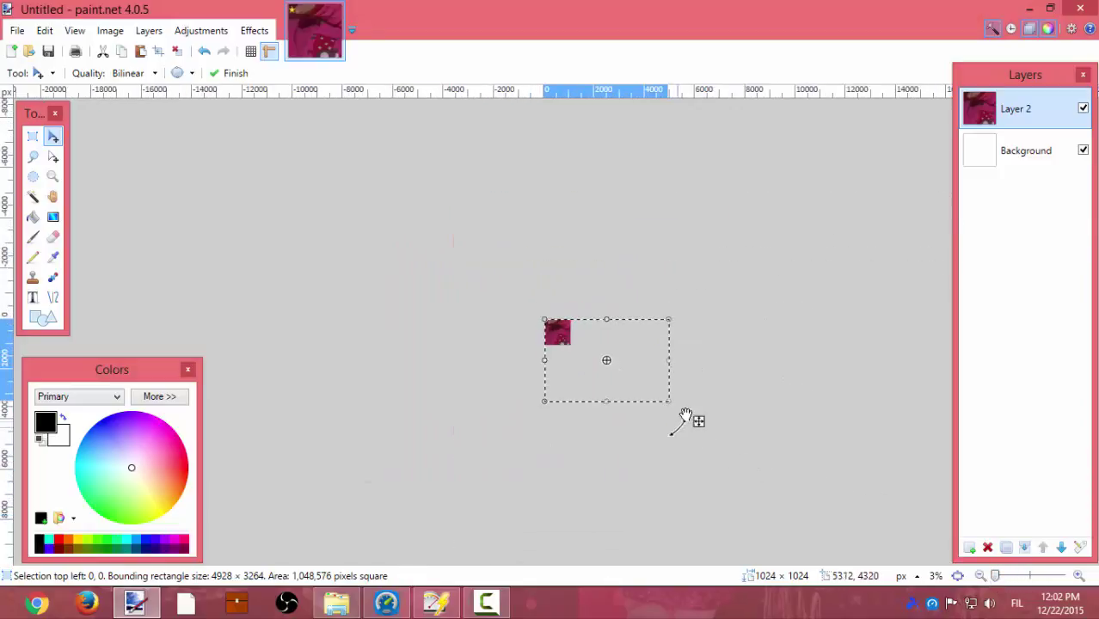
pyautogui.moveTo(685, 417)
pyautogui.mouseDown()
pyautogui.moveTo(632, 268)
pyautogui.moveTo(660, 284)
pyautogui.mouseUp()
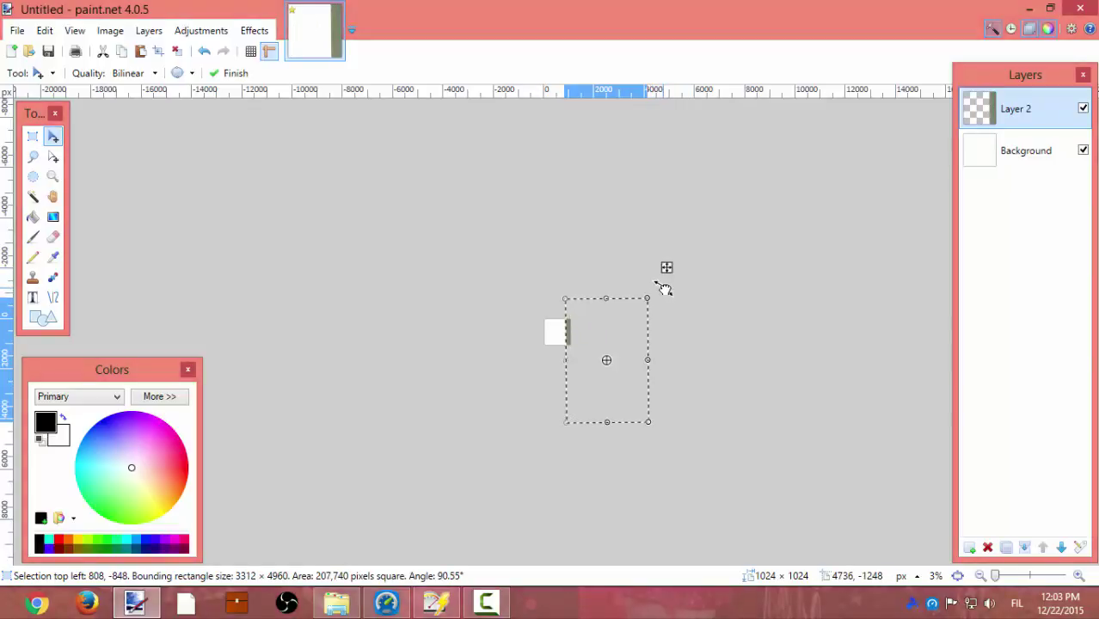
pyautogui.moveTo(602, 398); pyautogui.dragTo(542, 390)
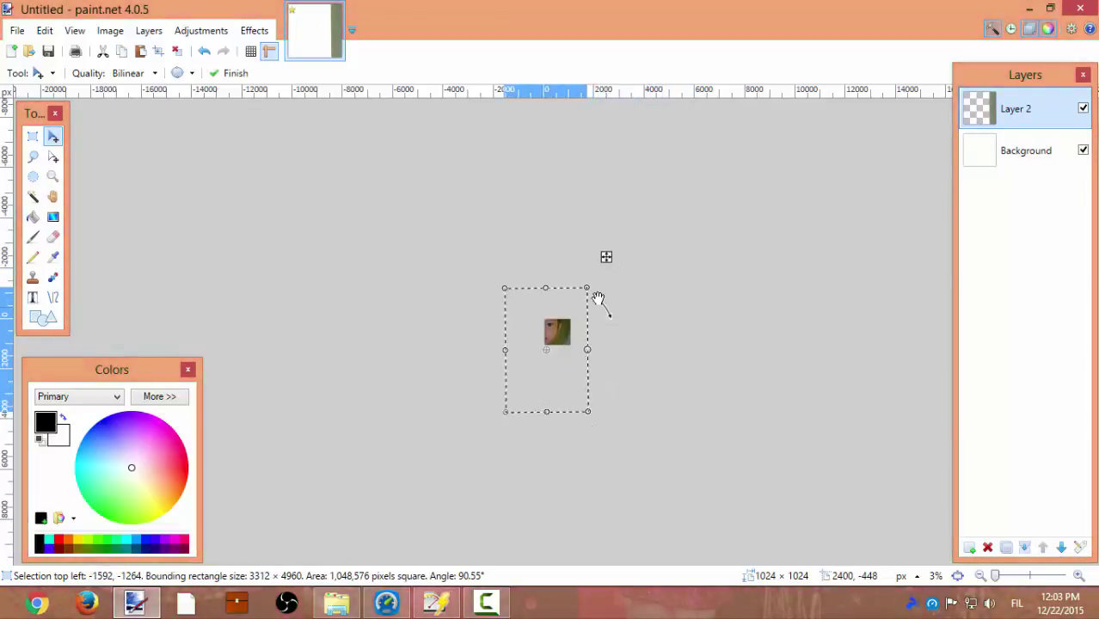
pyautogui.moveTo(590, 289); pyautogui.dragTo(523, 351)
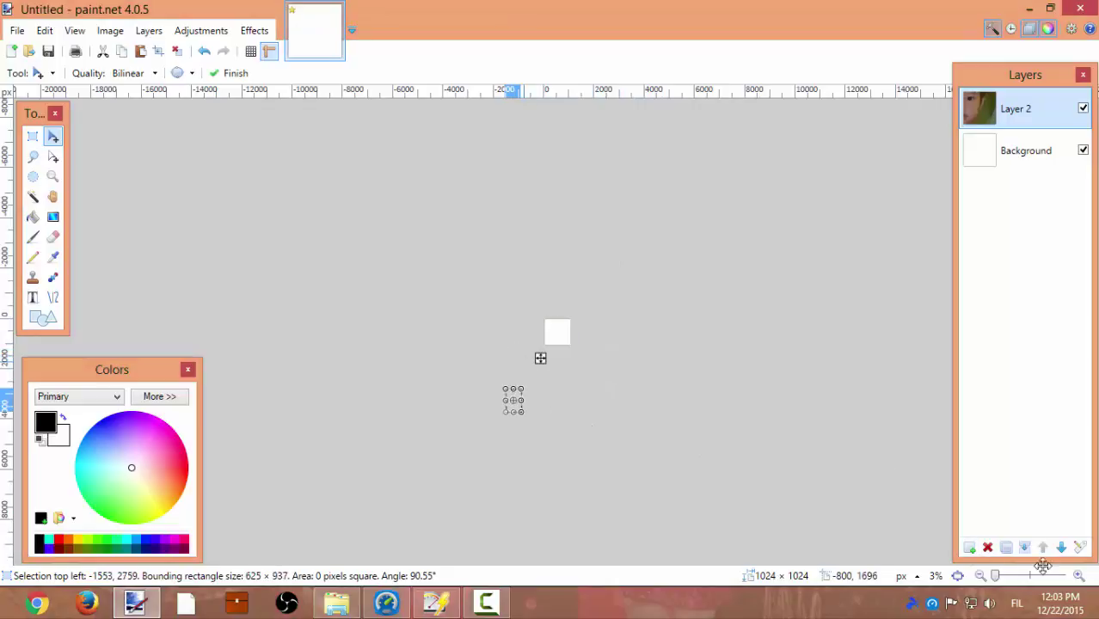
# Scale and position the photo to fill the canvas, then add empty Layer 3.
pyautogui.moveTo(1001, 583); pyautogui.dragTo(1009, 584)
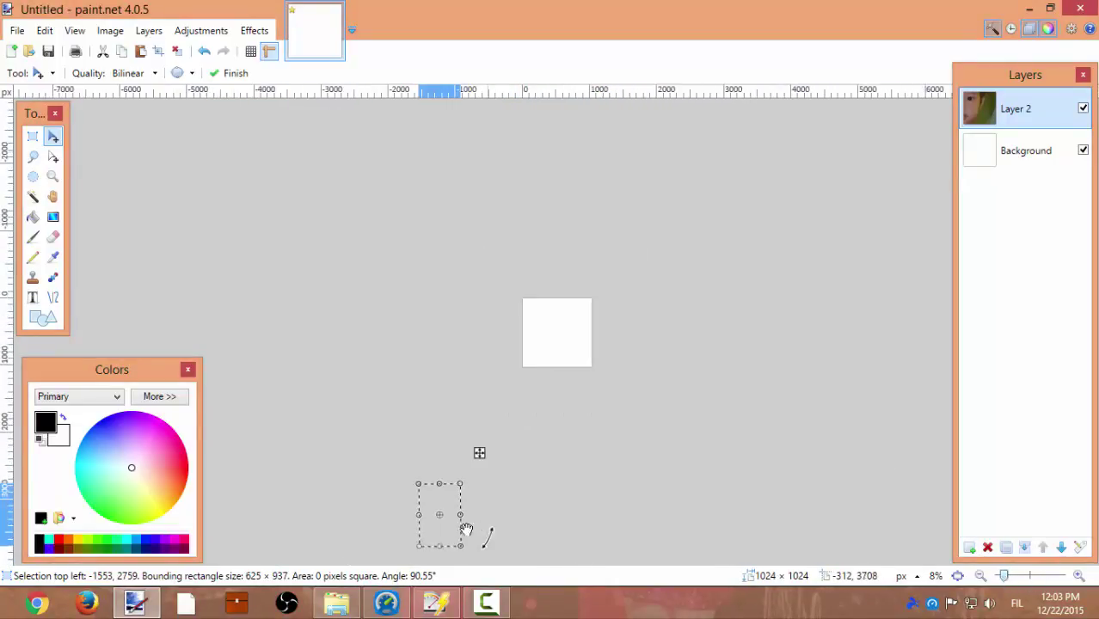
pyautogui.moveTo(445, 537); pyautogui.dragTo(540, 348)
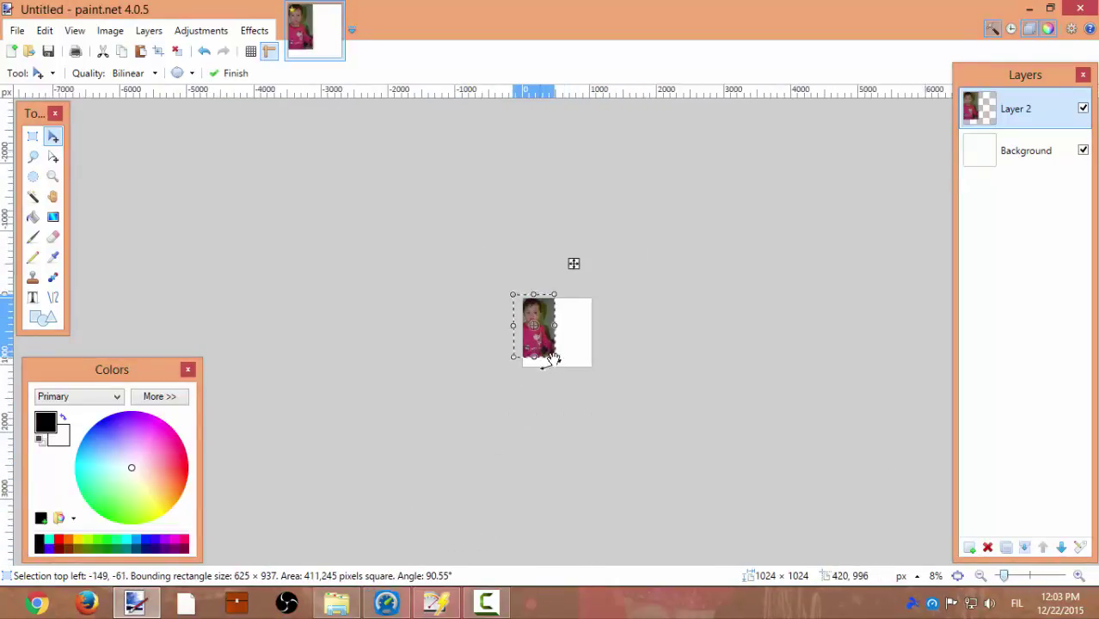
pyautogui.moveTo(590, 388); pyautogui.dragTo(634, 430)
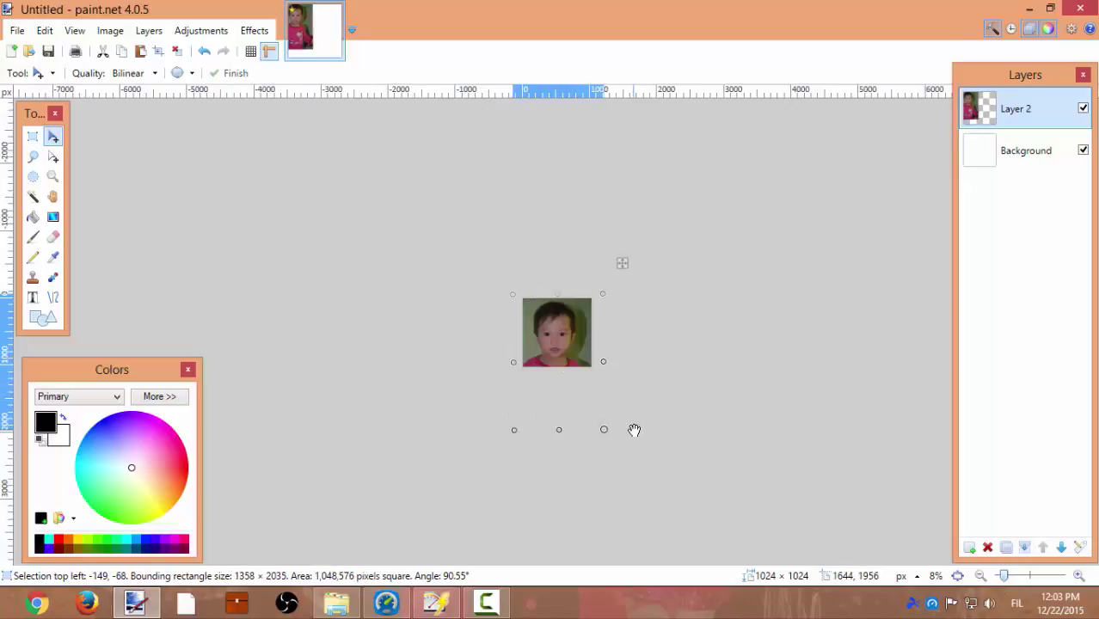
pyautogui.click(583, 396)
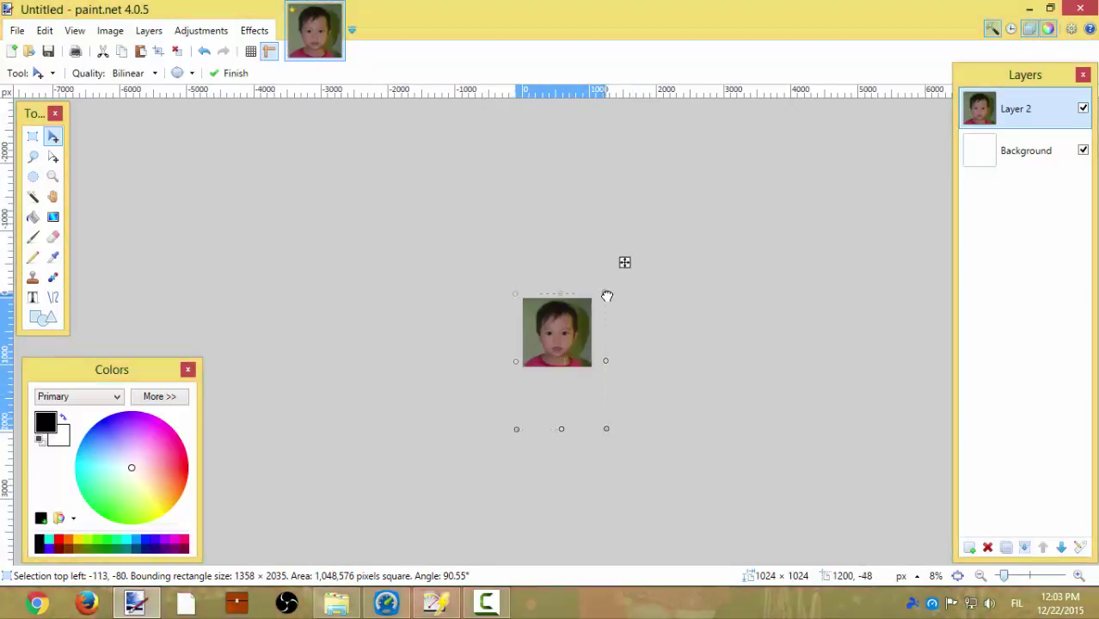
pyautogui.press('Return')
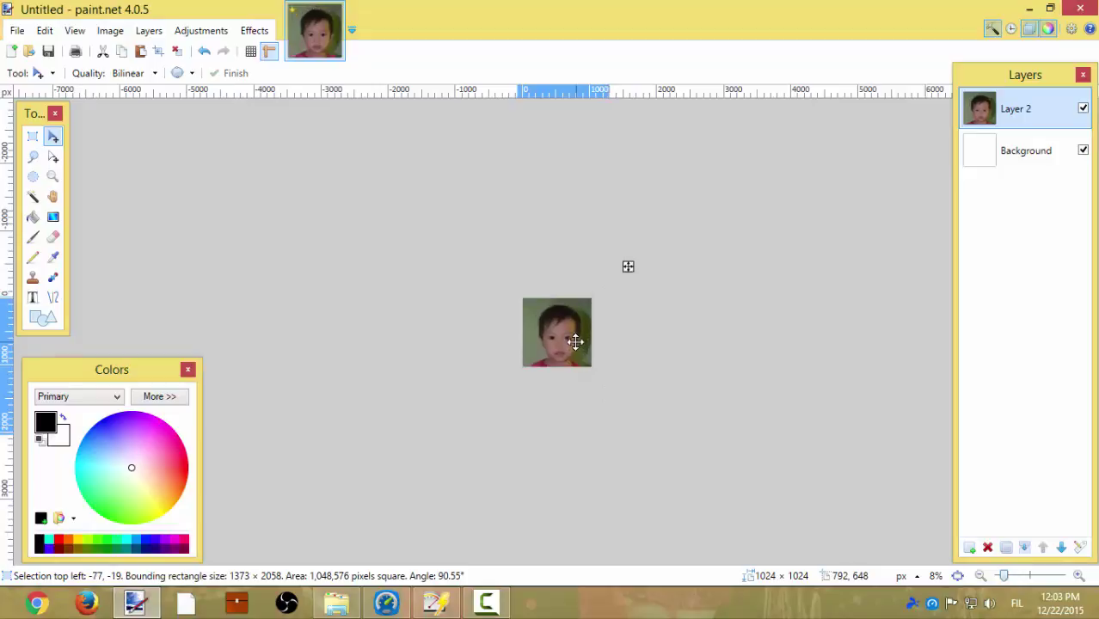
pyautogui.moveTo(576, 341); pyautogui.dragTo(575, 338)
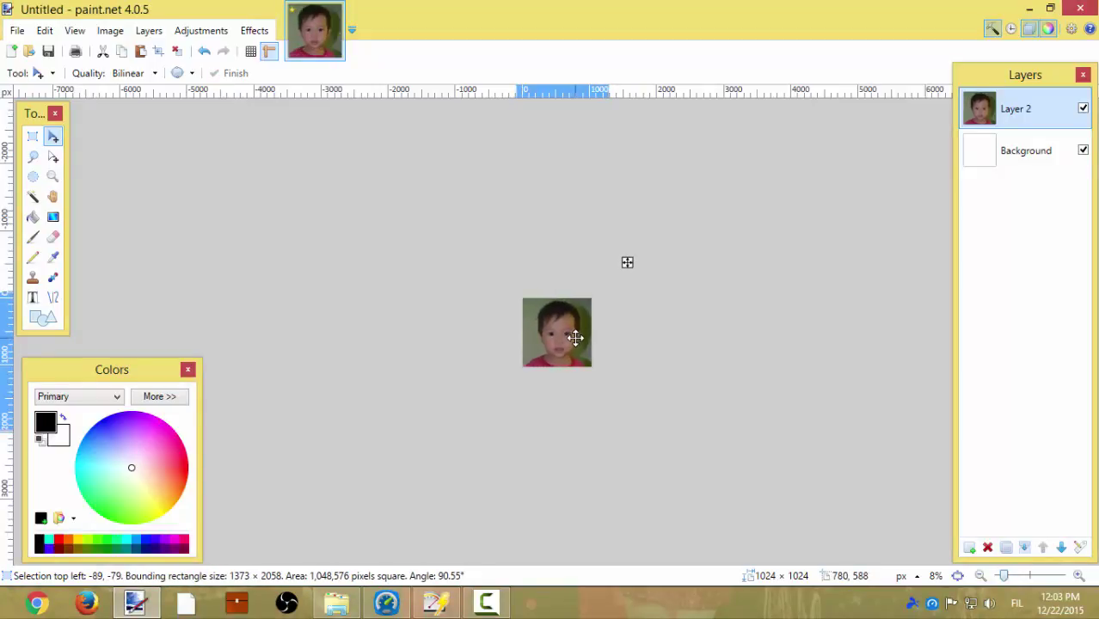
pyautogui.click(575, 338)
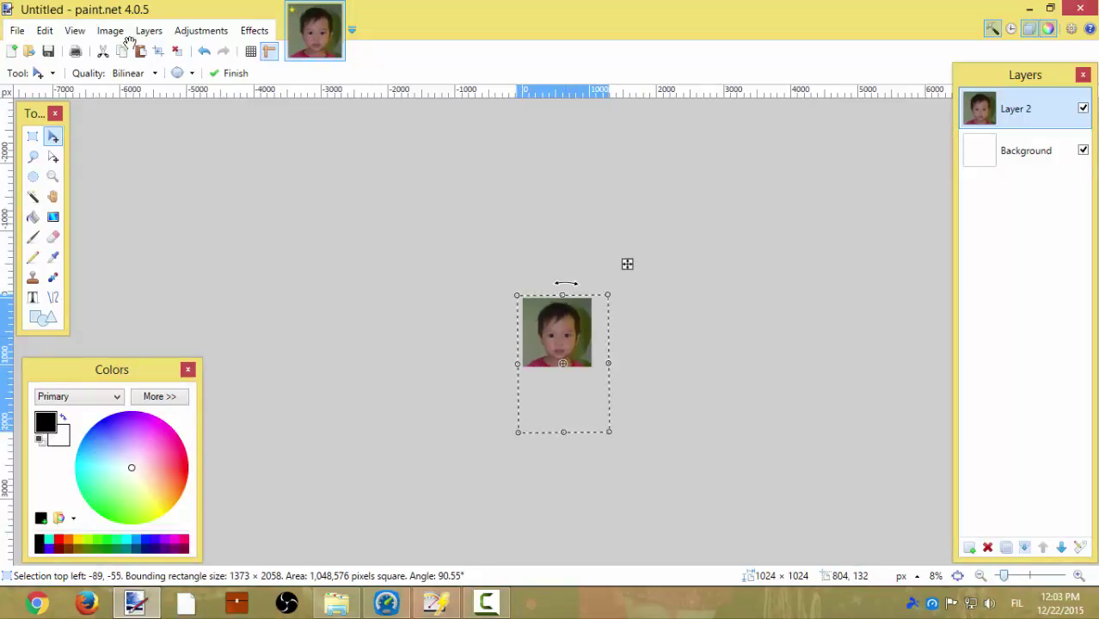
pyautogui.click(175, 51)
pyautogui.click(969, 548)
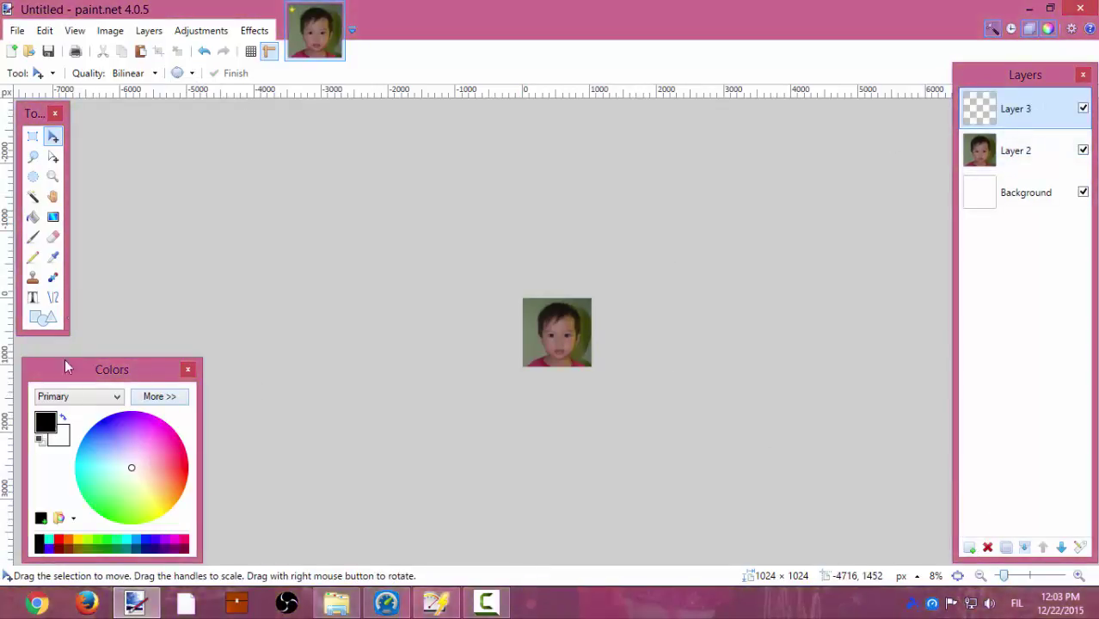
pyautogui.click(53, 299)
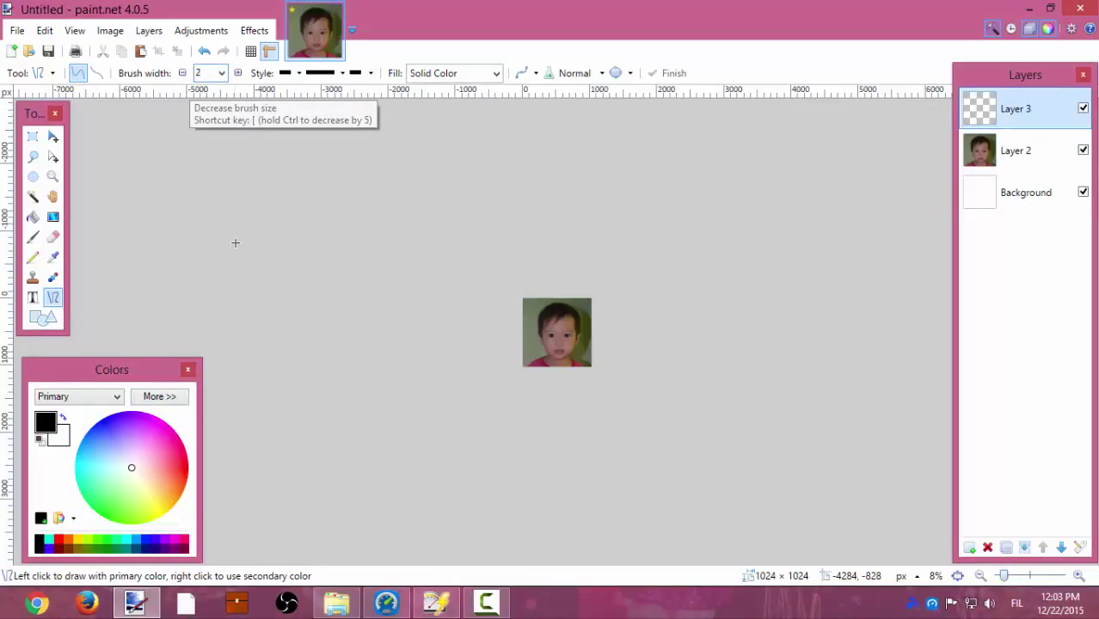
pyautogui.moveTo(1008, 576); pyautogui.dragTo(1027, 577)
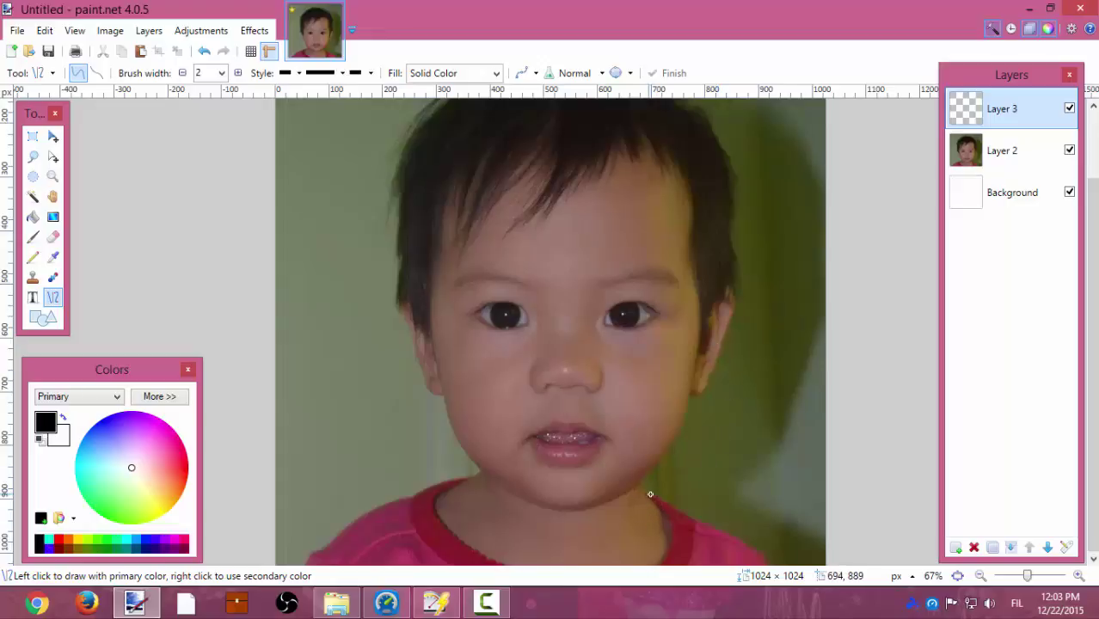
pyautogui.moveTo(650, 493); pyautogui.dragTo(791, 580)
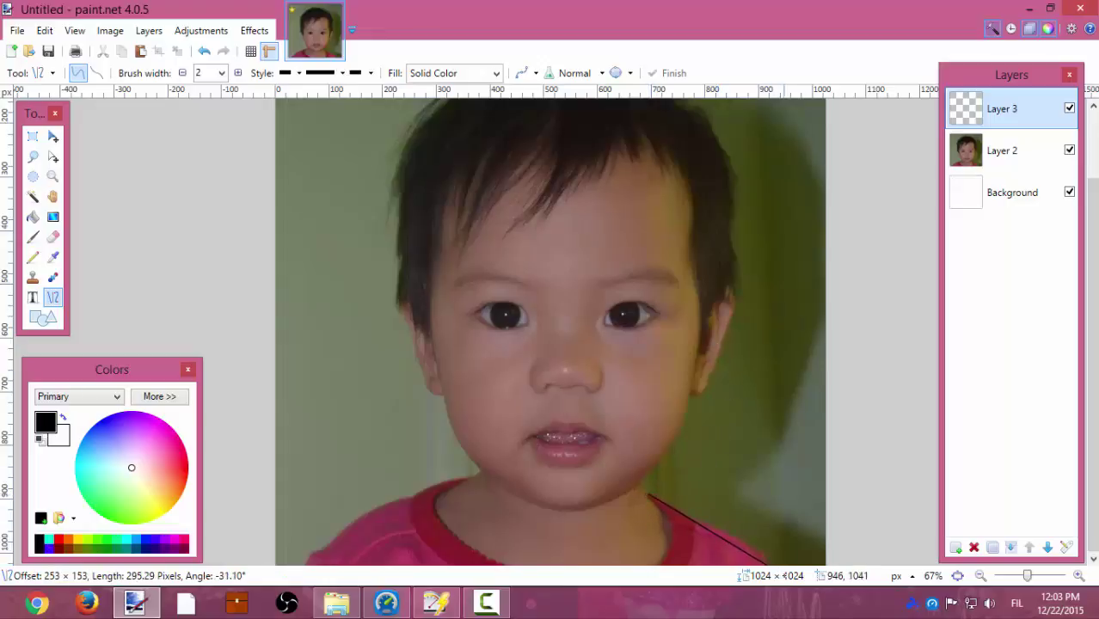
pyautogui.moveTo(647, 501)
pyautogui.mouseDown()
pyautogui.moveTo(687, 520)
pyautogui.moveTo(678, 507)
pyautogui.mouseUp()
pyautogui.moveTo(1026, 578); pyautogui.dragTo(1028, 579)
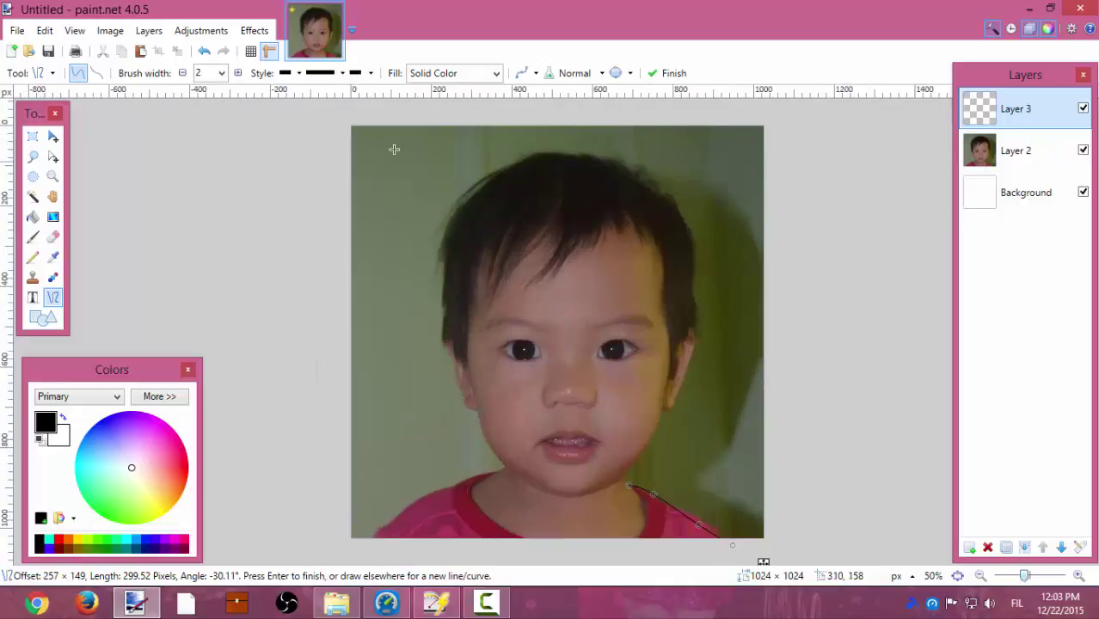
pyautogui.click(212, 53)
pyautogui.click(212, 52)
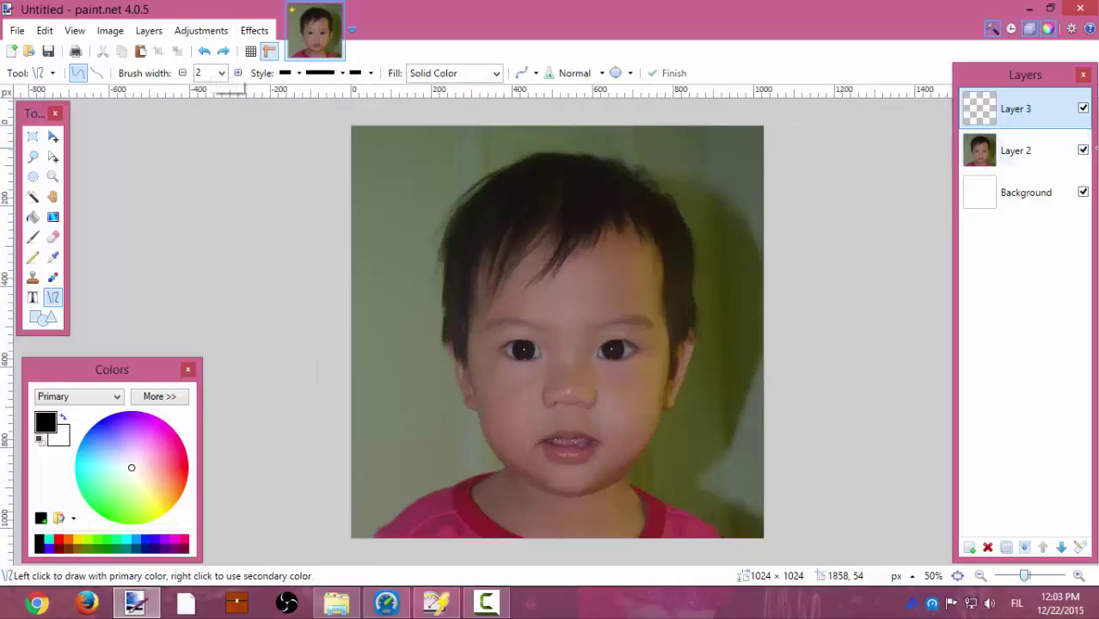
pyautogui.click(1015, 151)
pyautogui.click(32, 196)
pyautogui.click(437, 358)
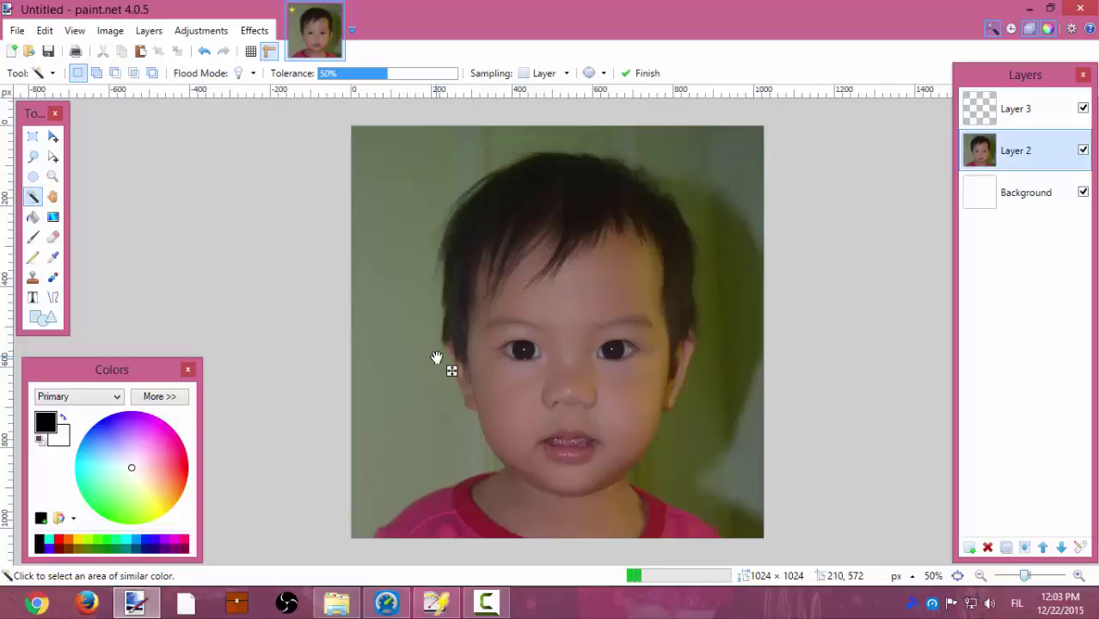
pyautogui.click(205, 53)
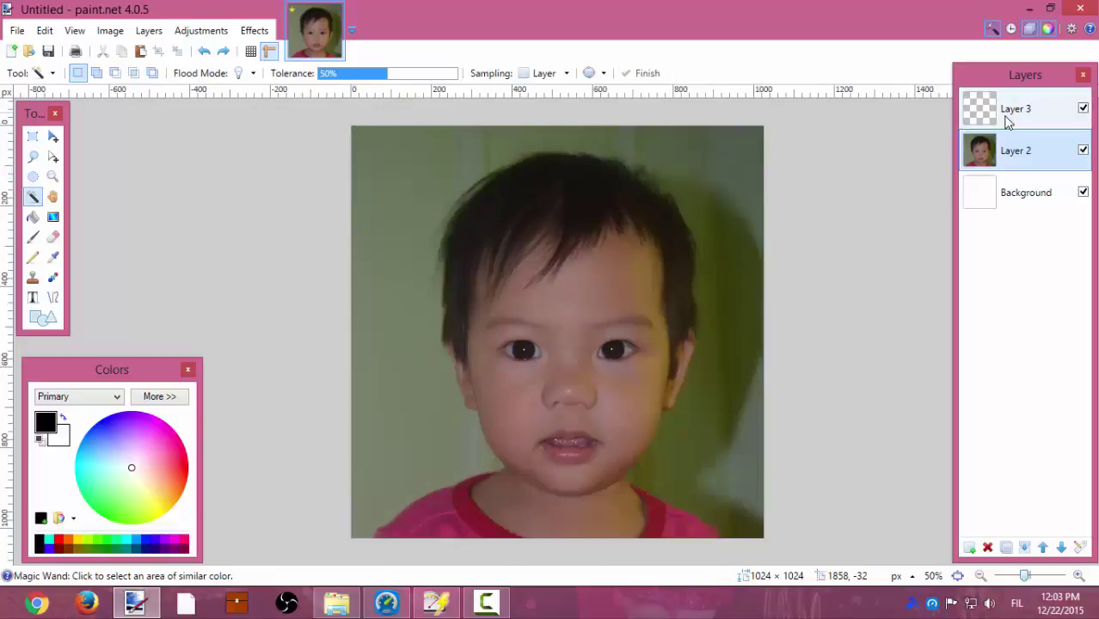
pyautogui.click(1015, 109)
# Draw a black curve along the right side of the neck toward the shoulder.
pyautogui.click(54, 297)
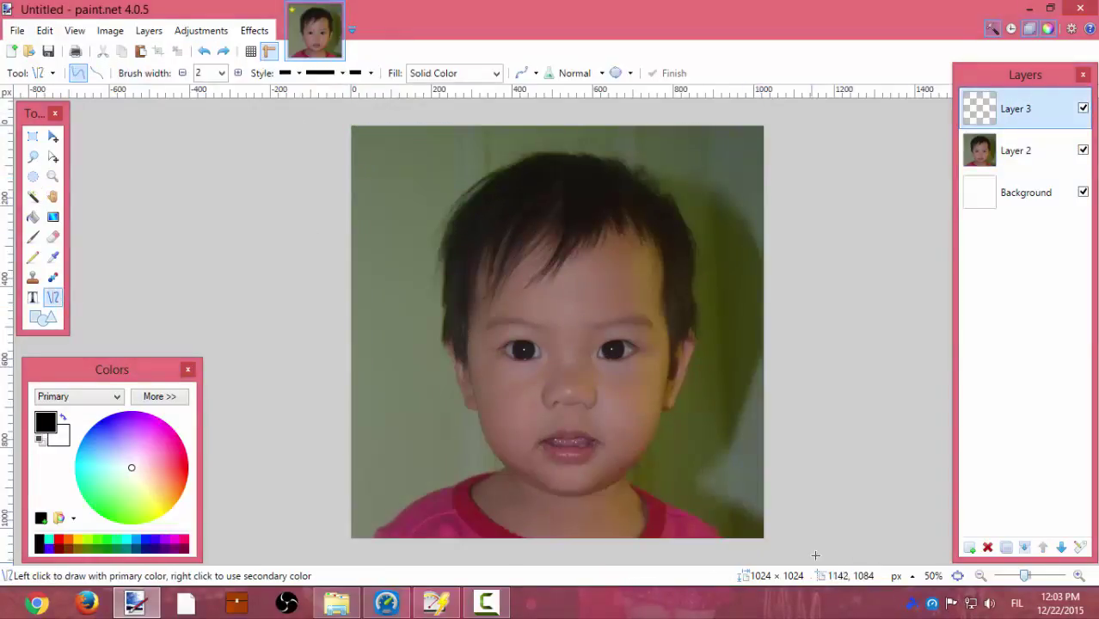
pyautogui.moveTo(1027, 578); pyautogui.dragTo(1031, 578)
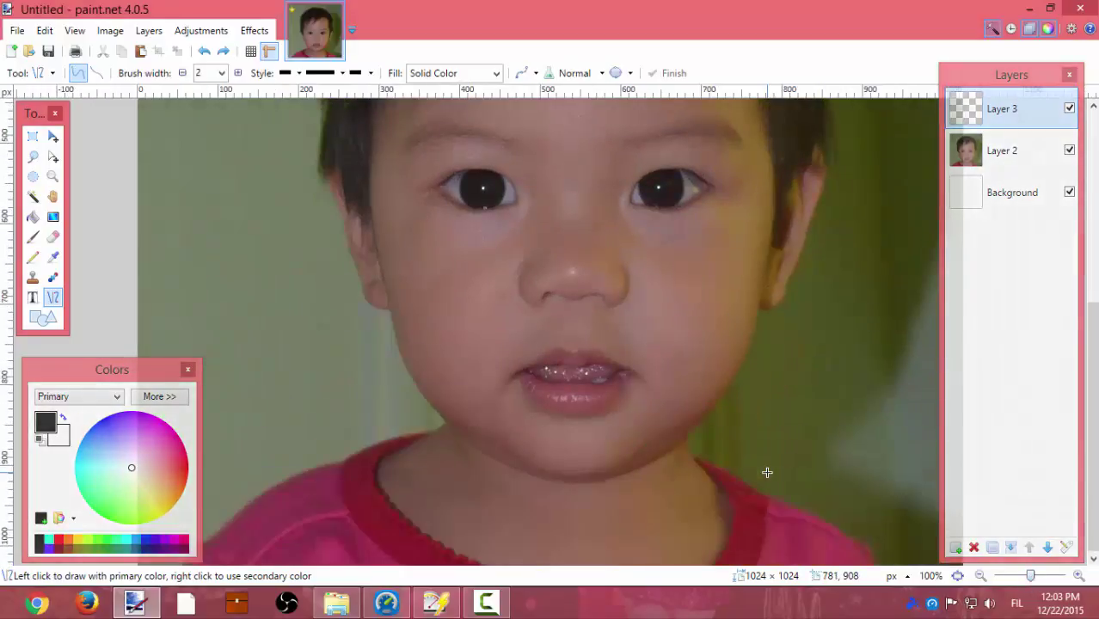
pyautogui.moveTo(695, 459); pyautogui.dragTo(849, 538)
pyautogui.moveTo(749, 487); pyautogui.dragTo(746, 482)
pyautogui.click(799, 515)
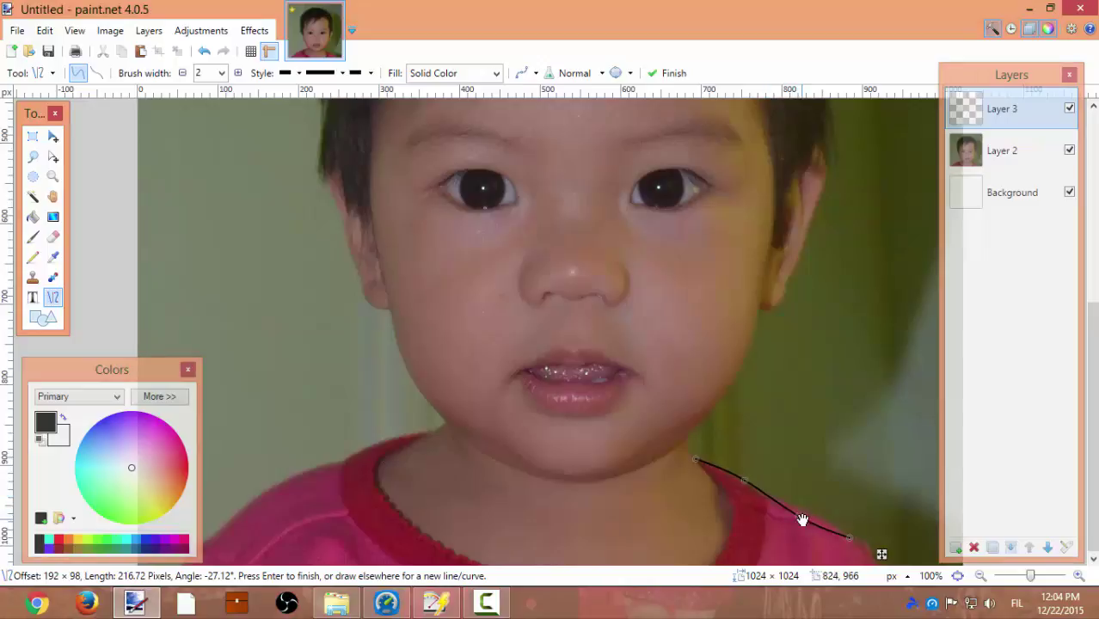
pyautogui.moveTo(802, 520); pyautogui.dragTo(809, 511)
pyautogui.moveTo(749, 483); pyautogui.dragTo(762, 490)
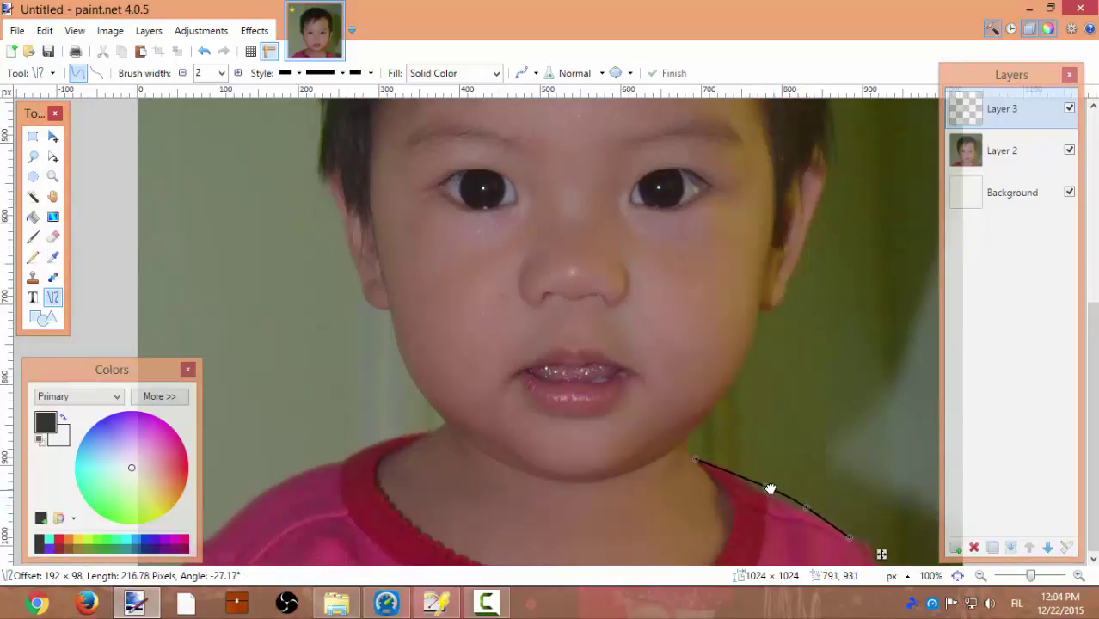
pyautogui.moveTo(743, 478); pyautogui.dragTo(743, 478)
pyautogui.moveTo(804, 508); pyautogui.dragTo(775, 504)
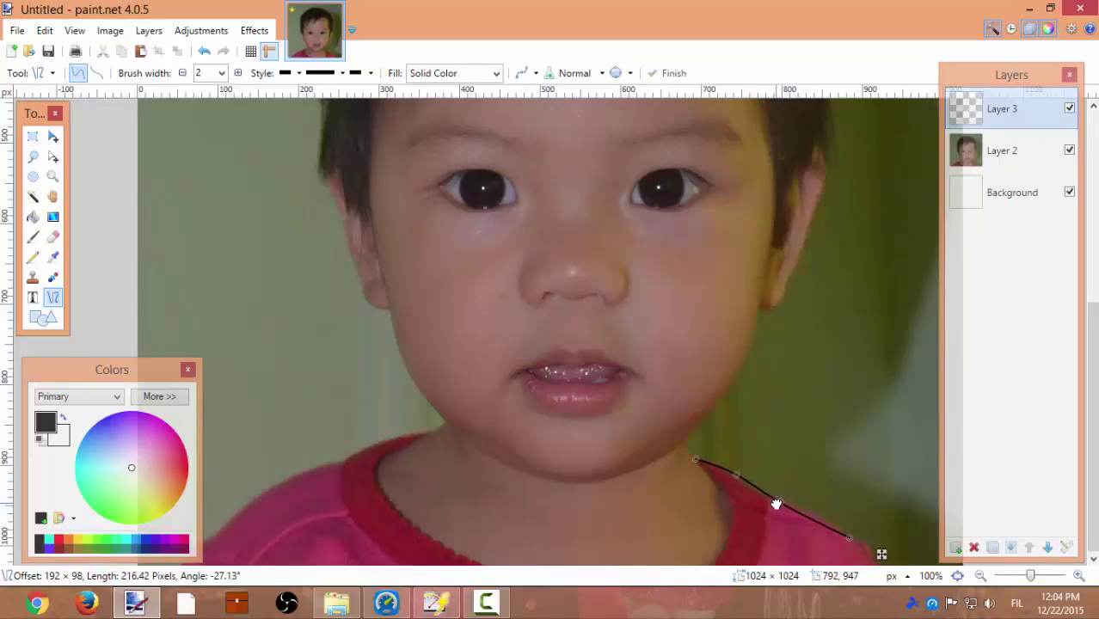
pyautogui.moveTo(849, 537); pyautogui.dragTo(753, 495)
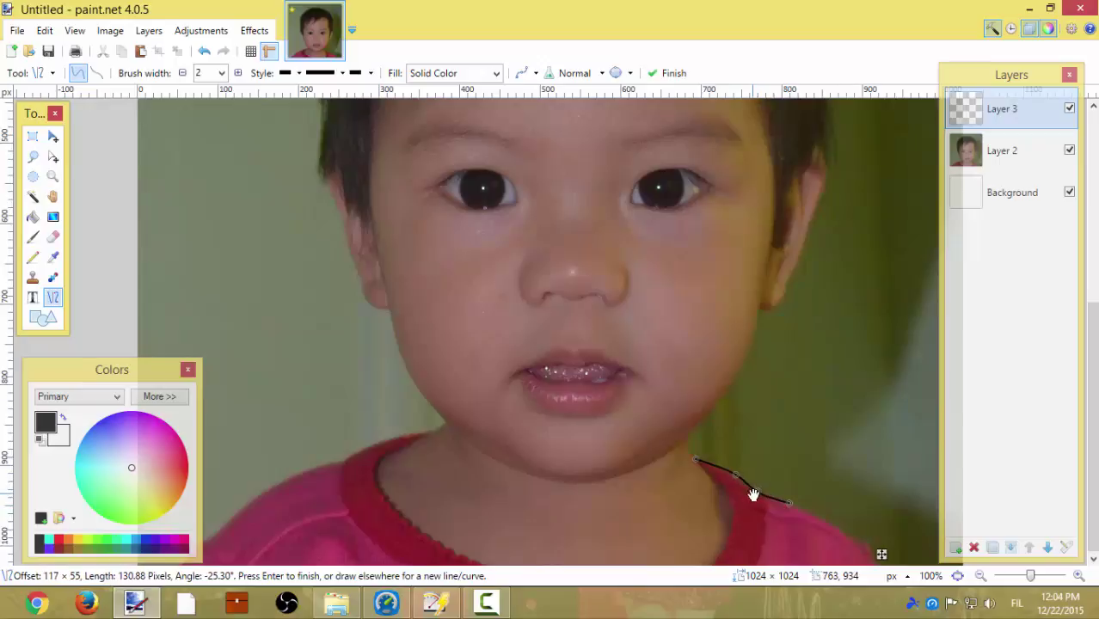
pyautogui.click(669, 74)
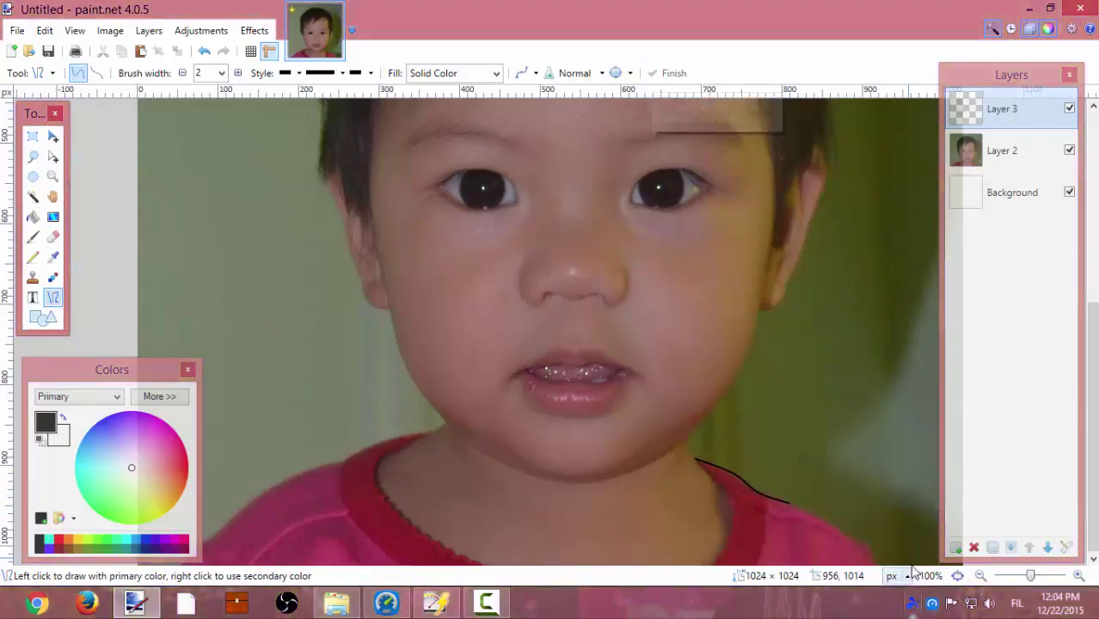
# Extend the curve down over the right shoulder and begin a short line up from the neck.
pyautogui.moveTo(1031, 575); pyautogui.dragTo(1034, 583)
pyautogui.moveTo(797, 558); pyautogui.dragTo(862, 558)
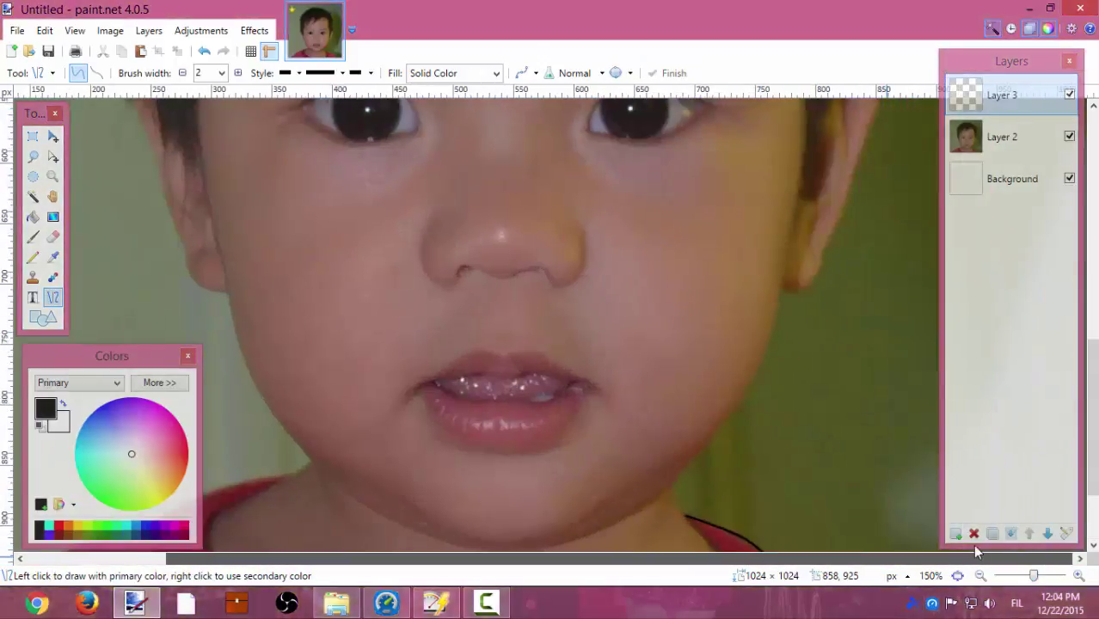
pyautogui.scroll(-3, 835, 392)
pyautogui.click(1069, 61)
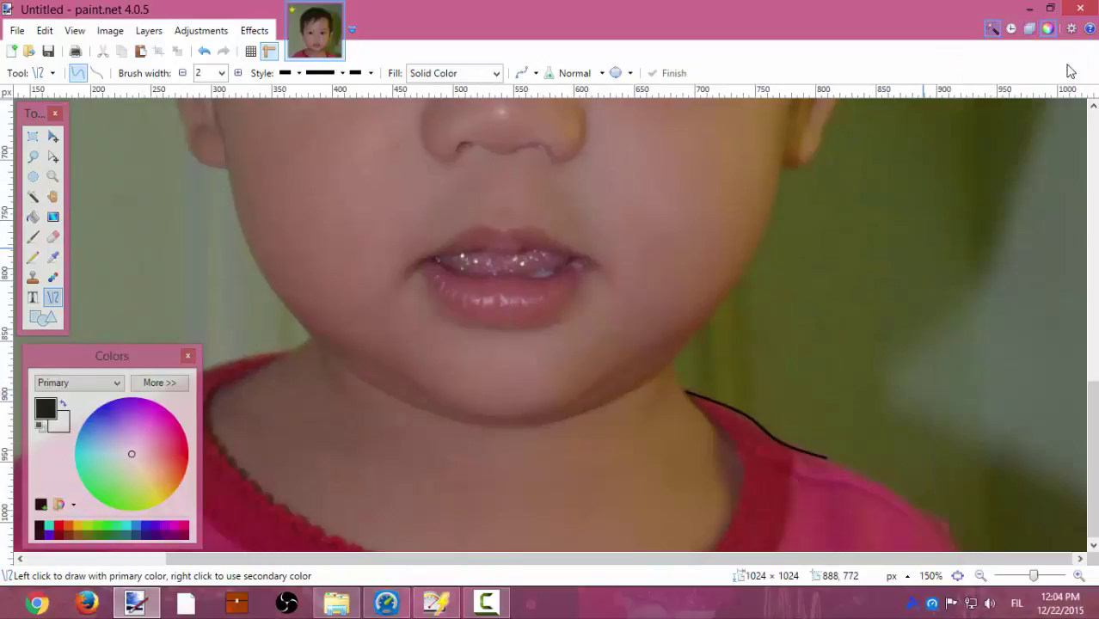
pyautogui.moveTo(824, 458); pyautogui.dragTo(972, 565)
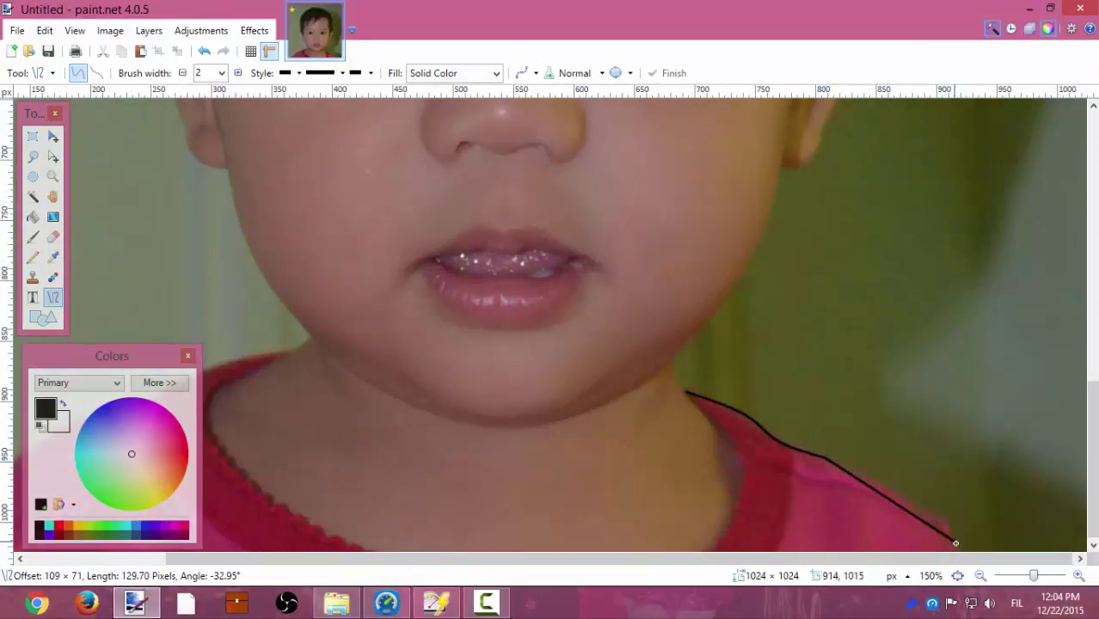
pyautogui.moveTo(874, 496); pyautogui.dragTo(885, 488)
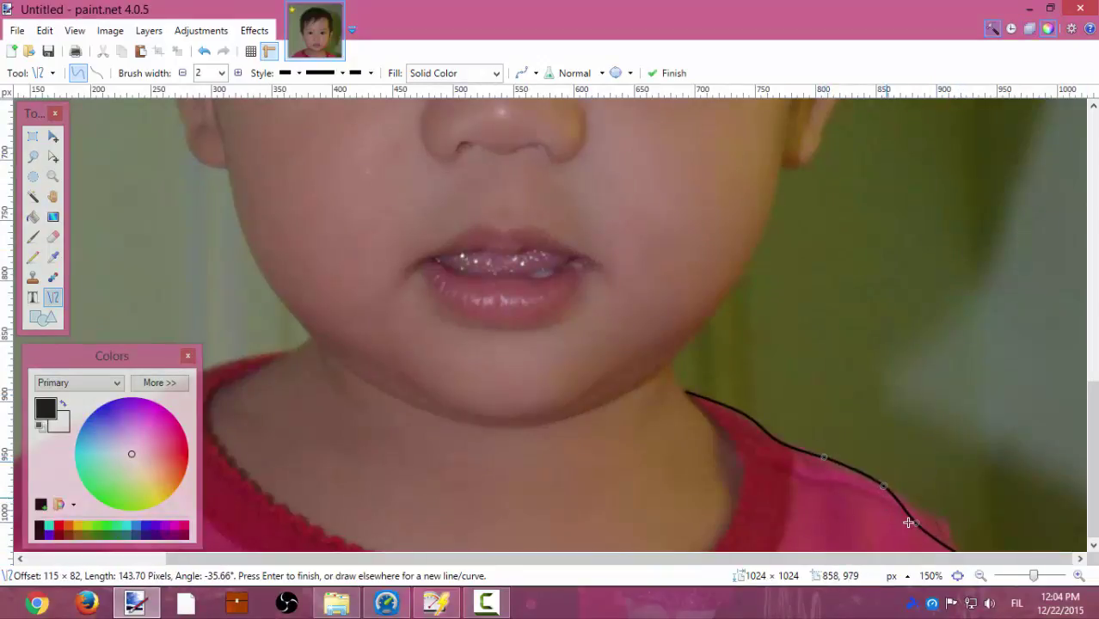
pyautogui.moveTo(913, 521); pyautogui.dragTo(926, 521)
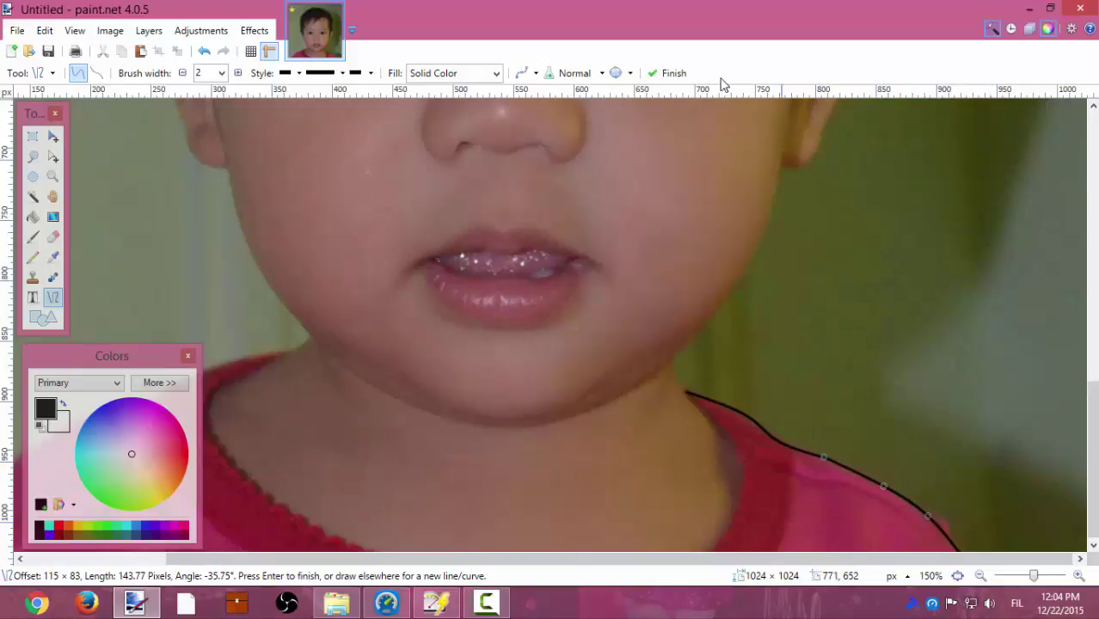
pyautogui.press('Return')
pyautogui.scroll(3, 750, 477)
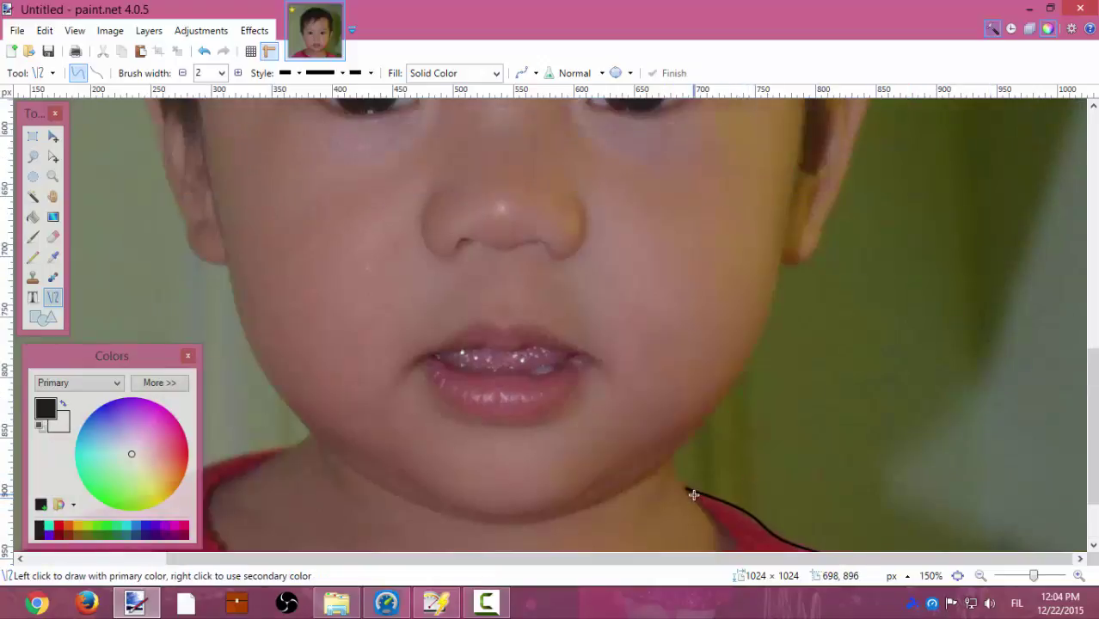
pyautogui.moveTo(688, 490)
pyautogui.mouseDown()
pyautogui.moveTo(667, 464)
pyautogui.moveTo(686, 489)
pyautogui.mouseUp()
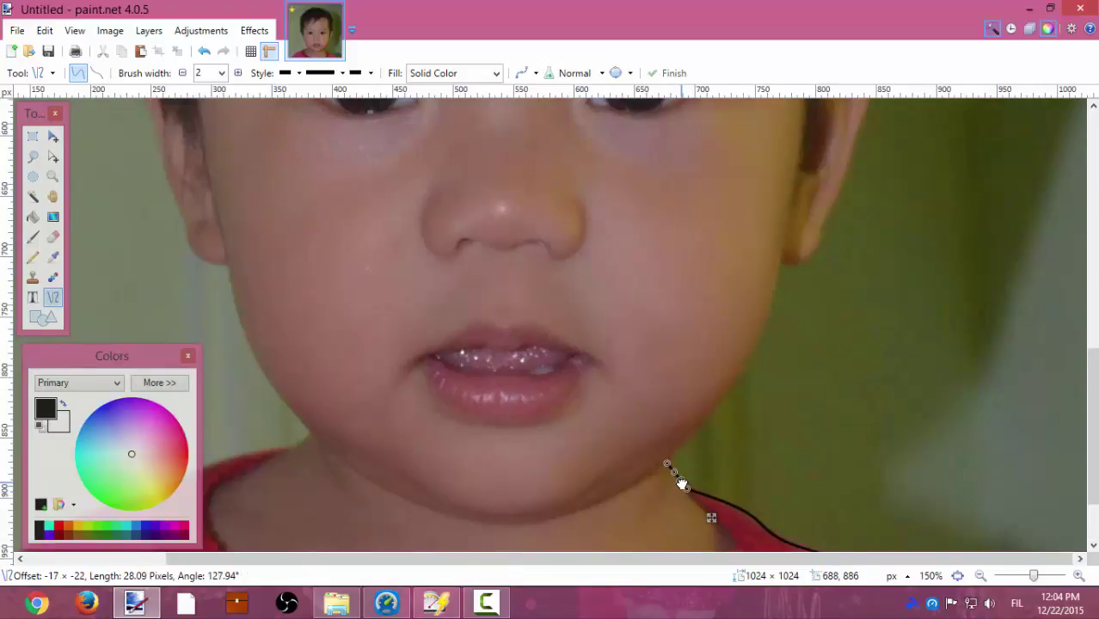
# Commit the short neck segment and draw a curve up the right jawline.
pyautogui.click(671, 74)
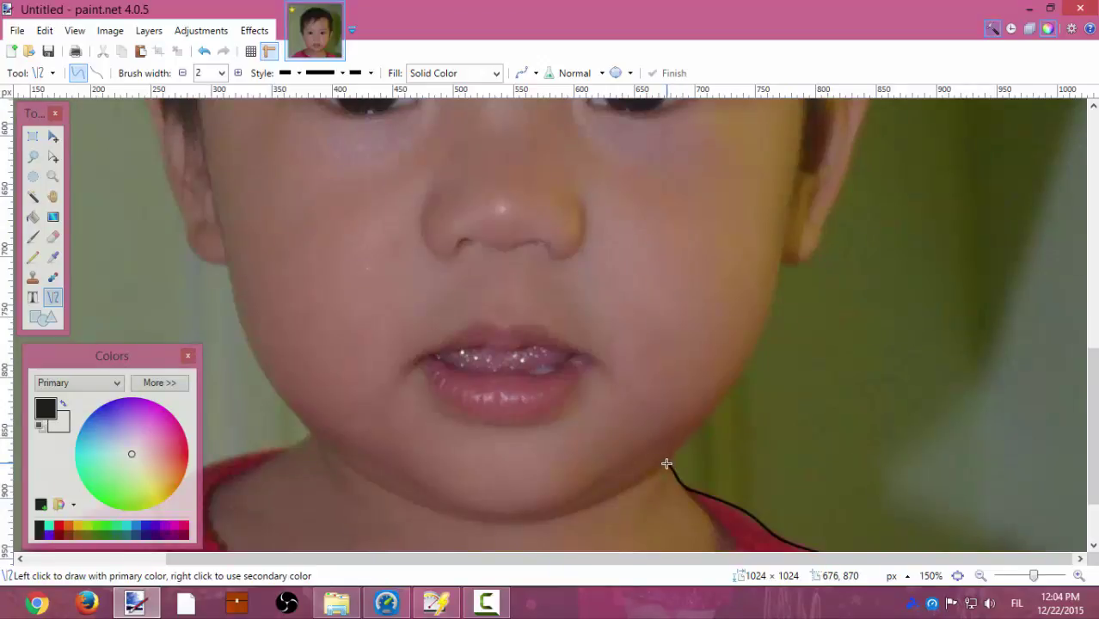
pyautogui.moveTo(666, 464); pyautogui.dragTo(780, 363)
pyautogui.scroll(3, 810, 344)
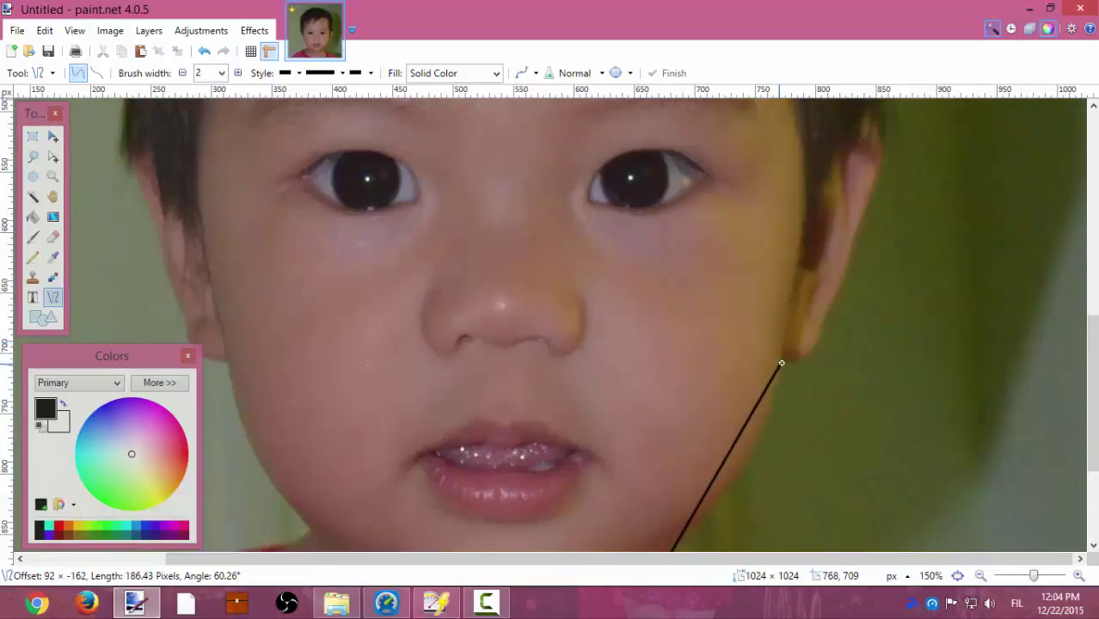
pyautogui.scroll(-3, 748, 417)
pyautogui.moveTo(706, 401); pyautogui.dragTo(714, 405)
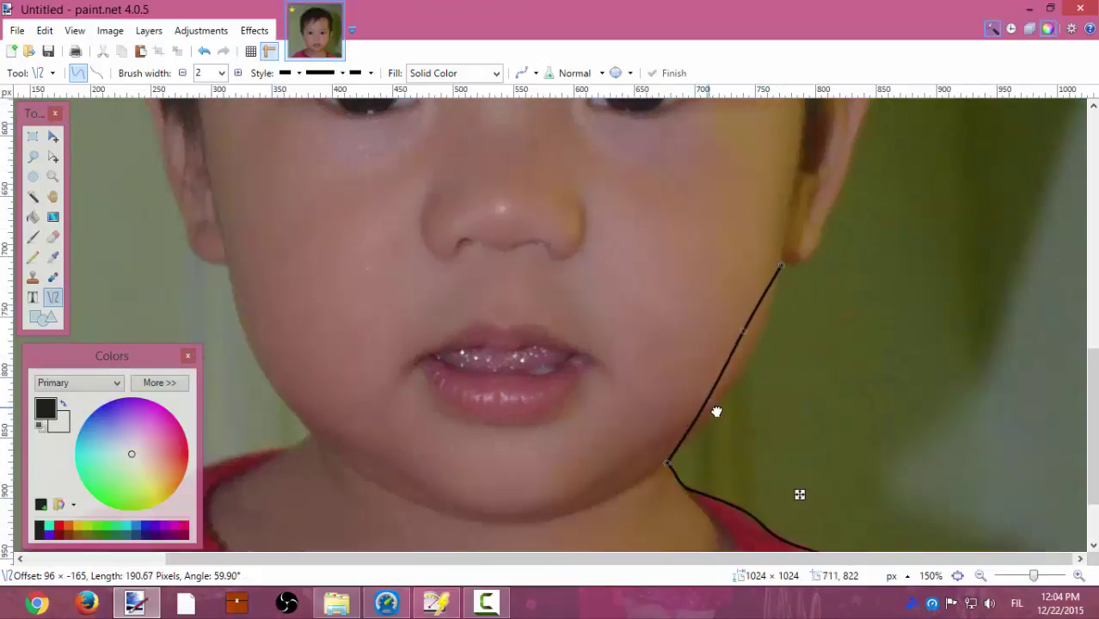
pyautogui.moveTo(744, 340); pyautogui.dragTo(762, 349)
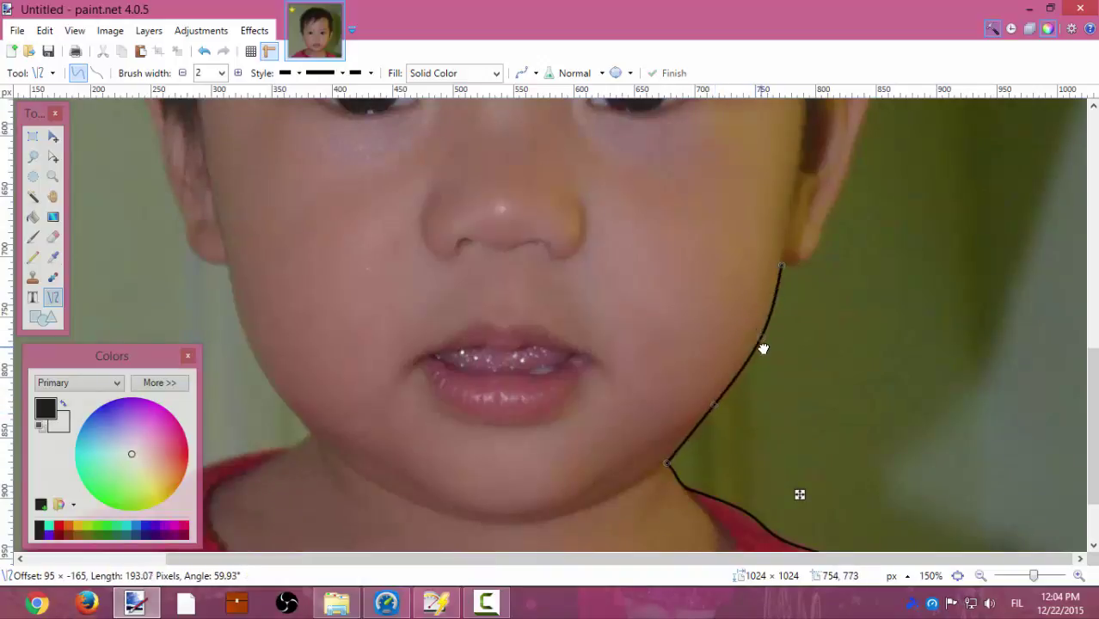
pyautogui.moveTo(719, 409); pyautogui.dragTo(725, 412)
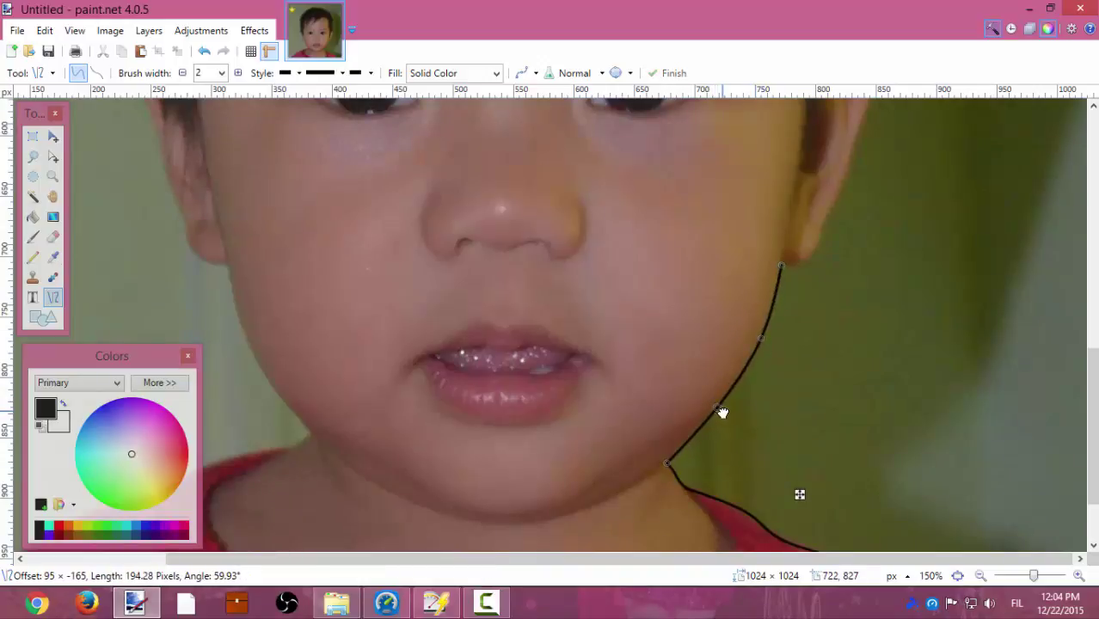
pyautogui.click(669, 73)
# Draw a curve from the jaw along the lower edge of the ear.
pyautogui.scroll(2, 850, 428)
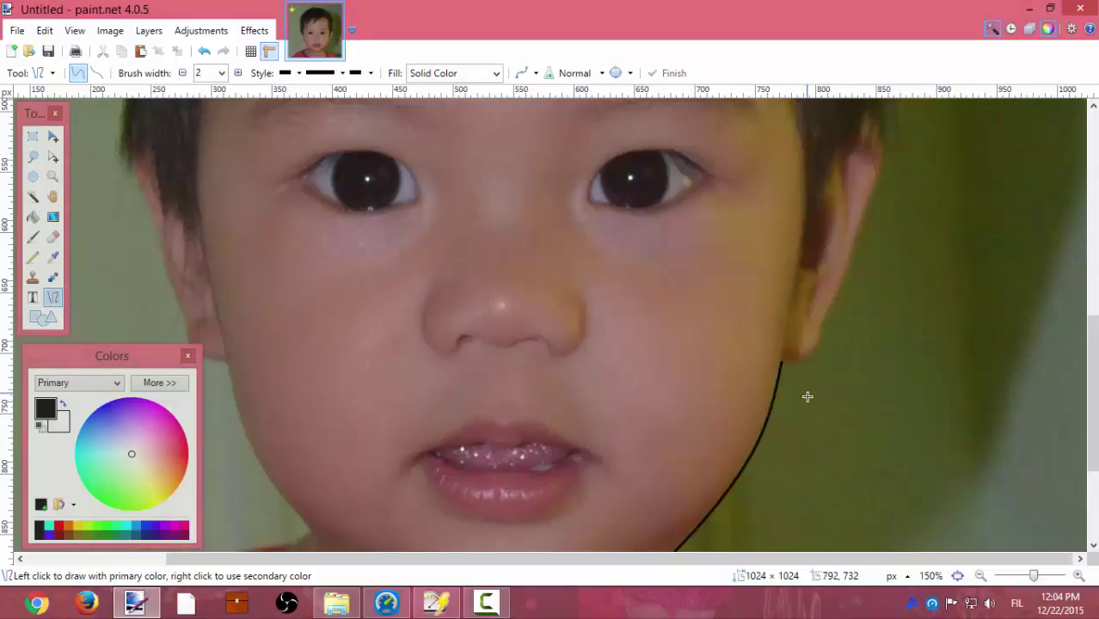
pyautogui.scroll(2, 808, 396)
pyautogui.moveTo(780, 460); pyautogui.dragTo(877, 229)
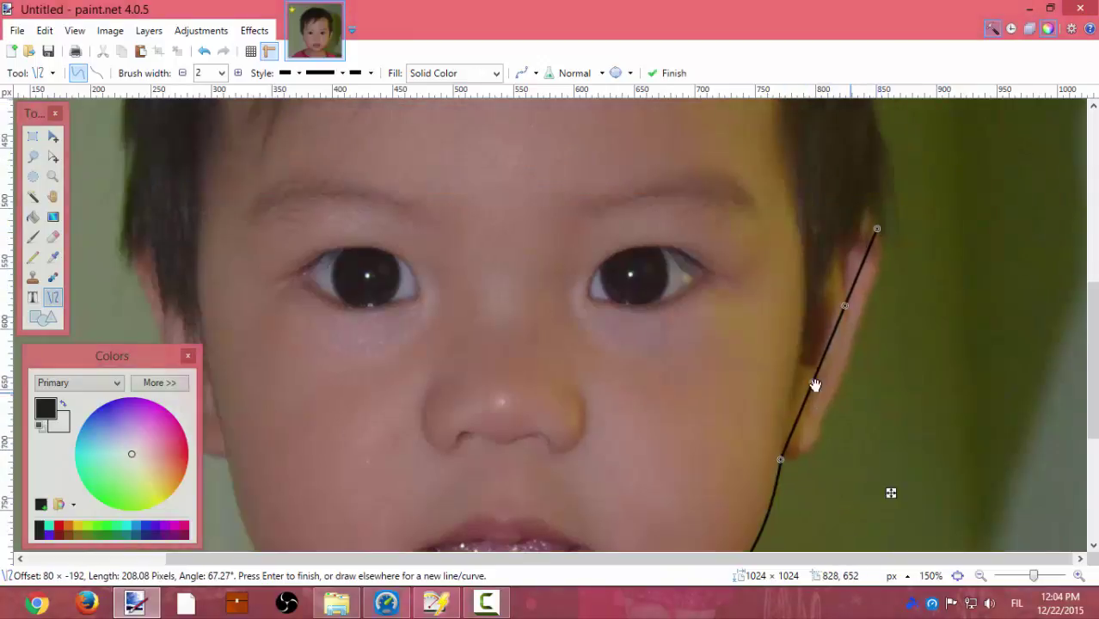
pyautogui.moveTo(814, 385)
pyautogui.mouseDown()
pyautogui.moveTo(827, 449)
pyautogui.moveTo(825, 425)
pyautogui.mouseUp()
pyautogui.moveTo(846, 307); pyautogui.dragTo(861, 323)
pyautogui.moveTo(896, 255); pyautogui.dragTo(901, 281)
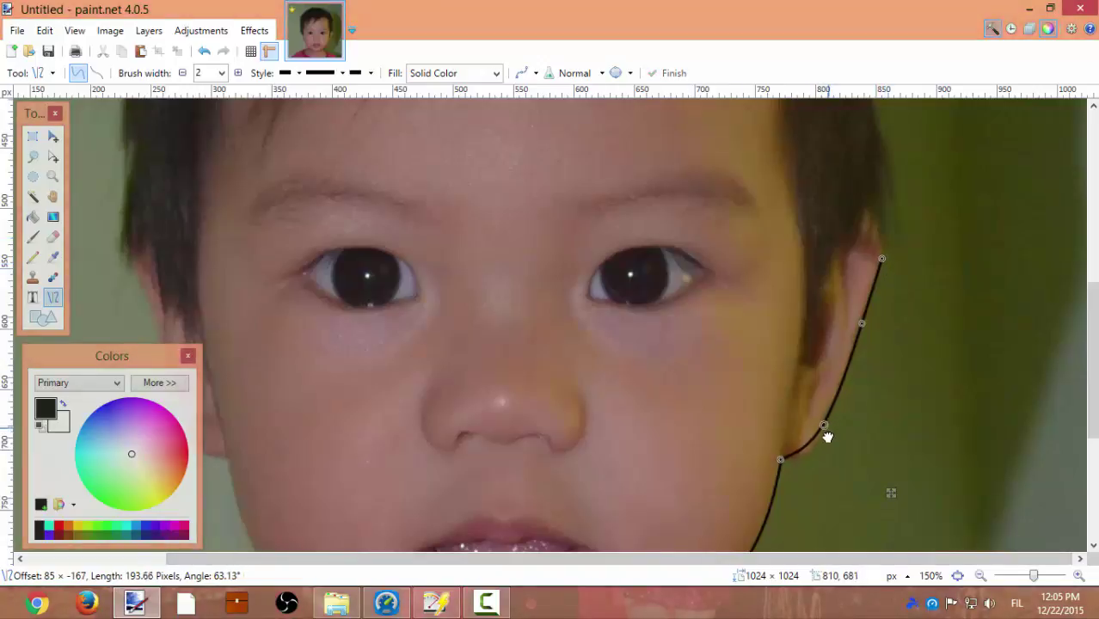
pyautogui.moveTo(826, 435); pyautogui.dragTo(822, 441)
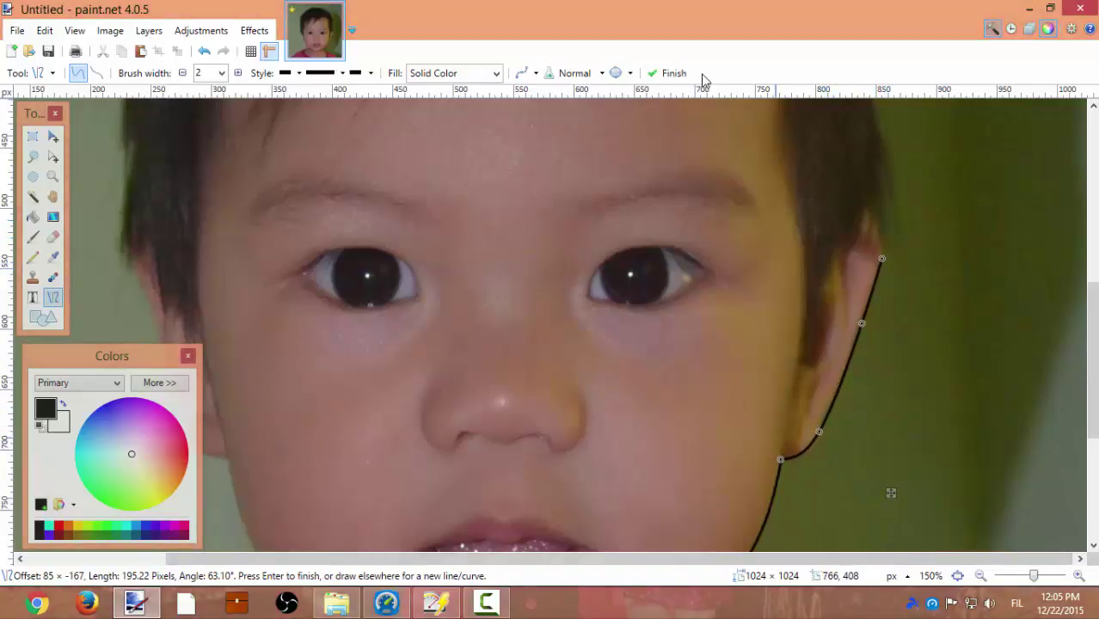
pyautogui.click(670, 73)
pyautogui.scroll(1, 946, 439)
# Add a short segment above the ear and a curve up the side of the hair.
pyautogui.scroll(1, 916, 439)
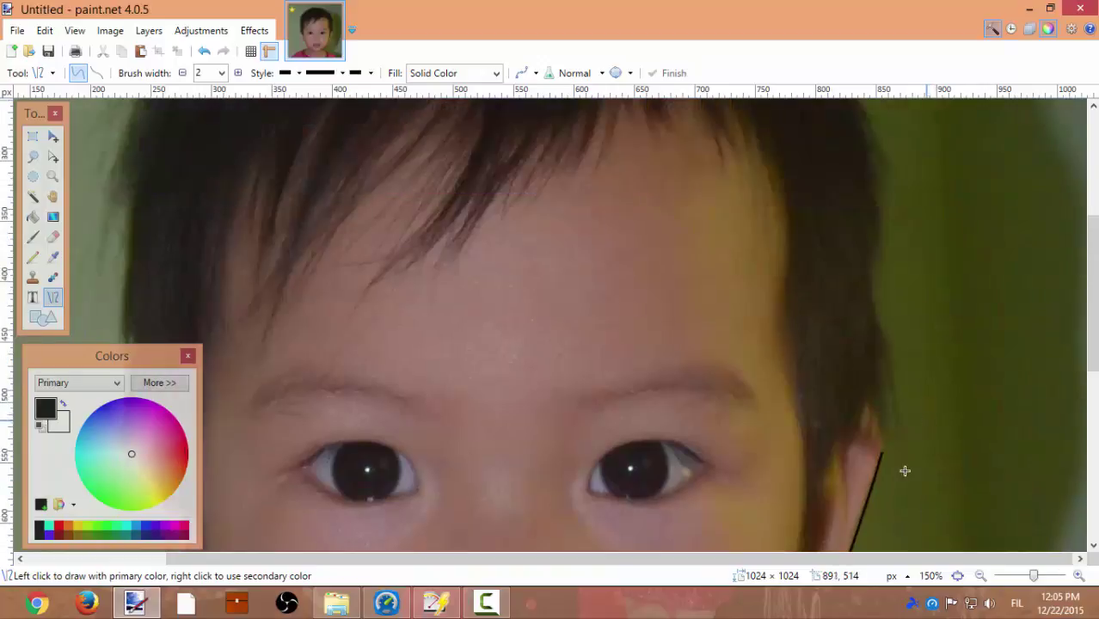
pyautogui.moveTo(881, 456)
pyautogui.mouseDown()
pyautogui.moveTo(878, 424)
pyautogui.moveTo(881, 460)
pyautogui.mouseUp()
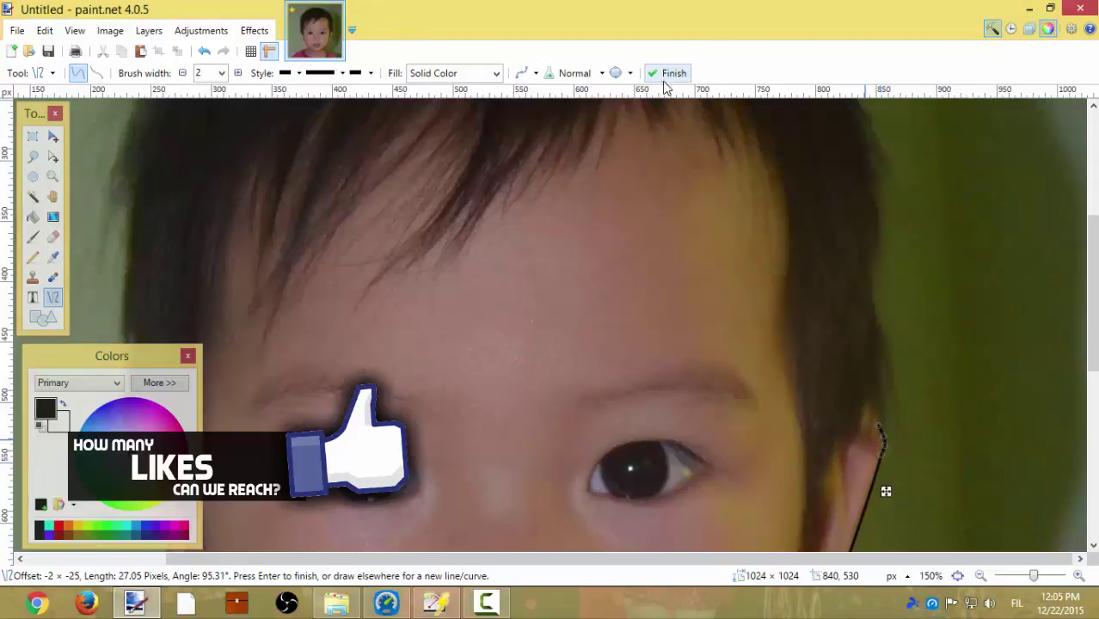
pyautogui.click(663, 73)
pyautogui.scroll(2, 874, 446)
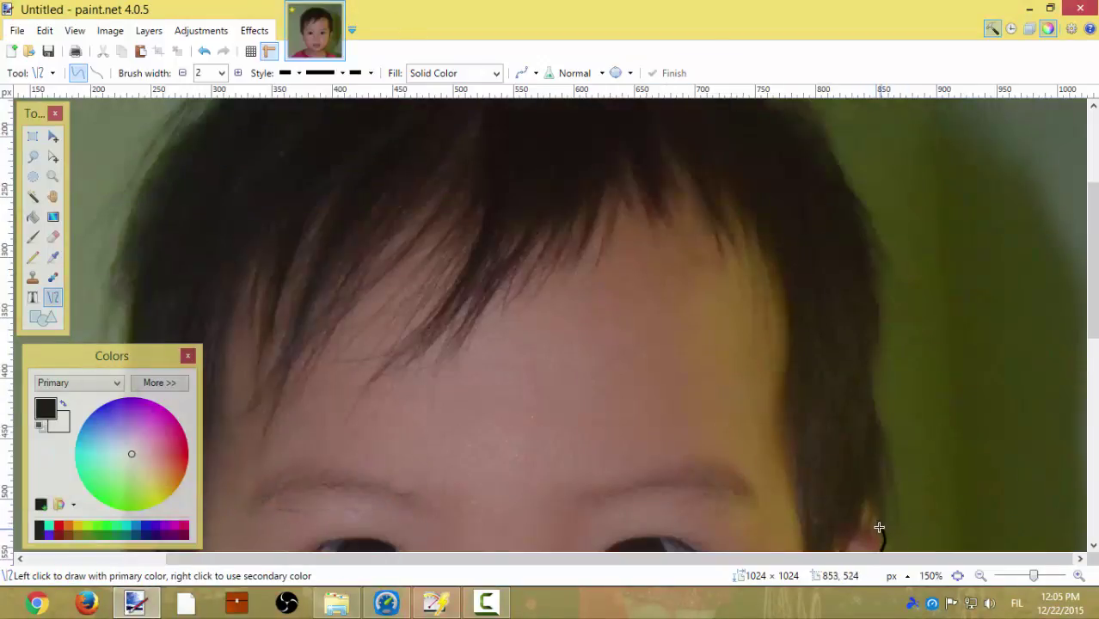
pyautogui.moveTo(878, 524); pyautogui.dragTo(857, 200)
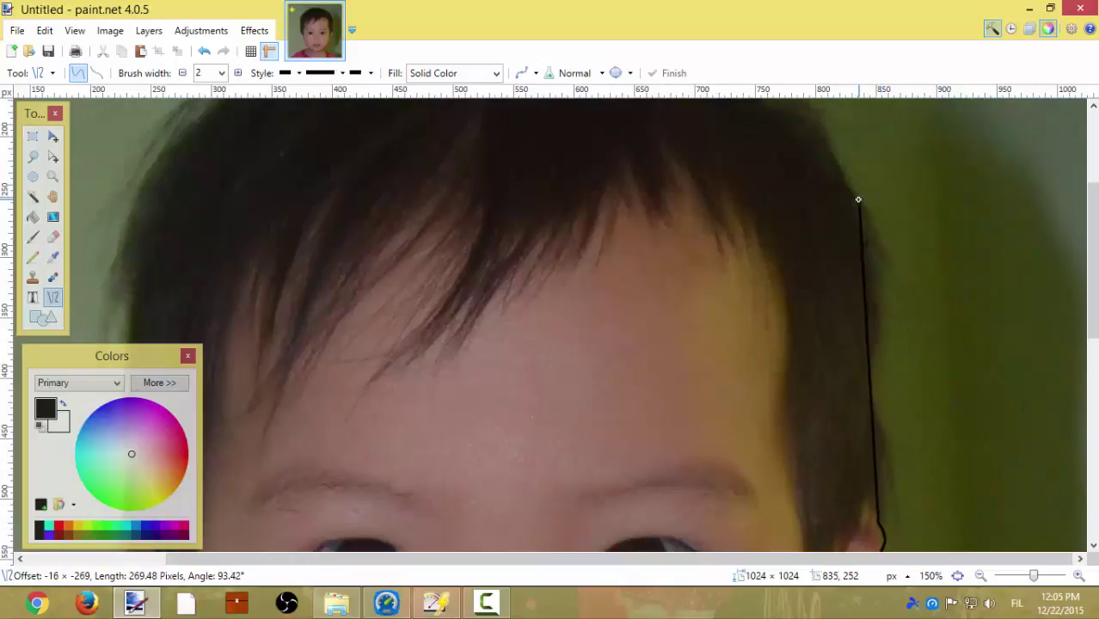
pyautogui.moveTo(874, 420)
pyautogui.mouseDown()
pyautogui.moveTo(888, 424)
pyautogui.moveTo(878, 422)
pyautogui.mouseUp()
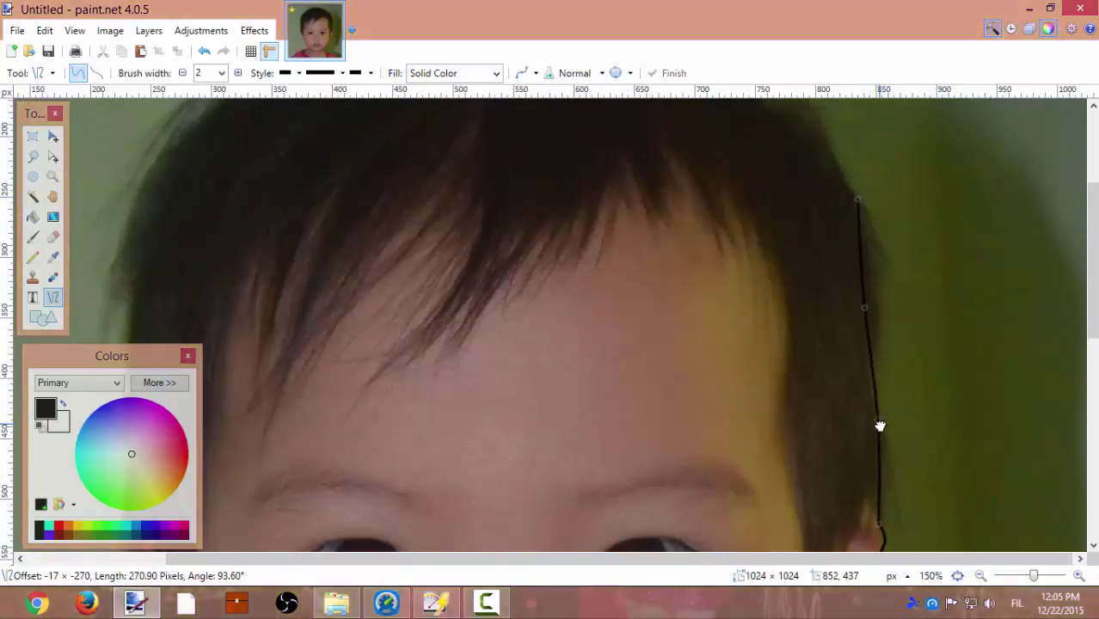
pyautogui.moveTo(863, 309); pyautogui.dragTo(877, 294)
pyautogui.click(645, 73)
pyautogui.scroll(3, 808, 363)
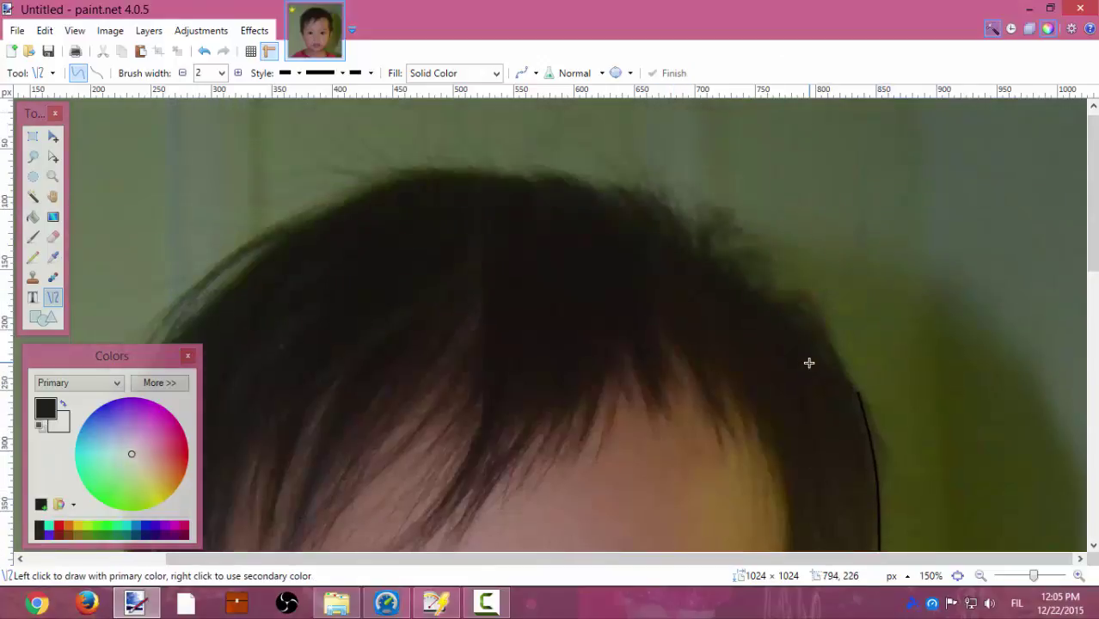
# Draw a curve arching across the top of the hair.
pyautogui.moveTo(860, 393)
pyautogui.mouseDown()
pyautogui.moveTo(745, 296)
pyautogui.moveTo(546, 167)
pyautogui.moveTo(533, 173)
pyautogui.mouseUp()
pyautogui.moveTo(642, 246); pyautogui.dragTo(667, 210)
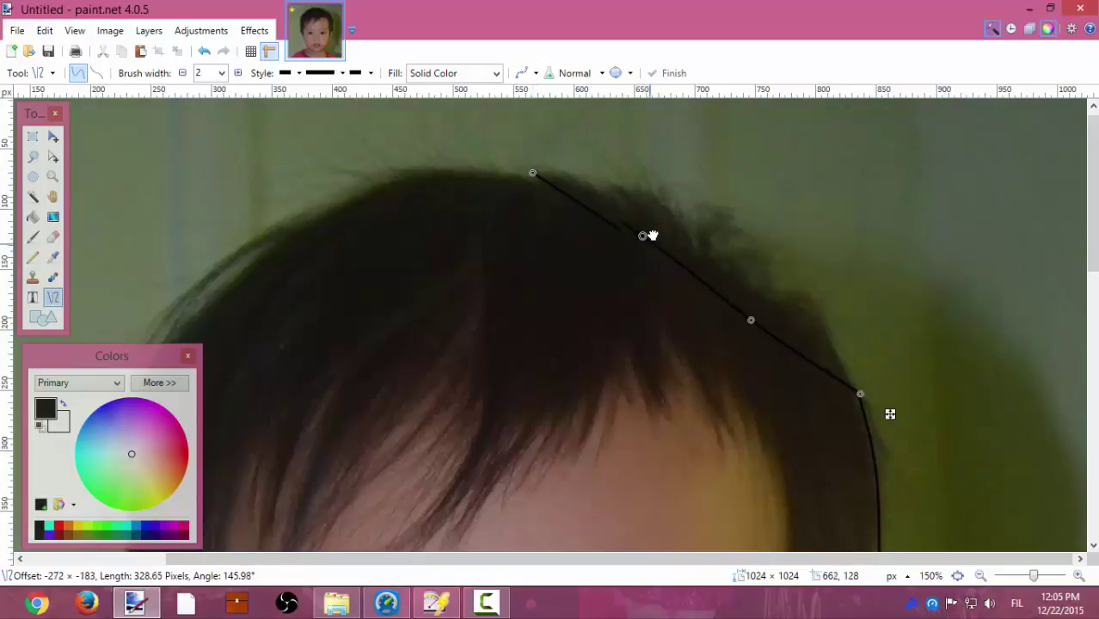
pyautogui.moveTo(748, 324); pyautogui.dragTo(778, 274)
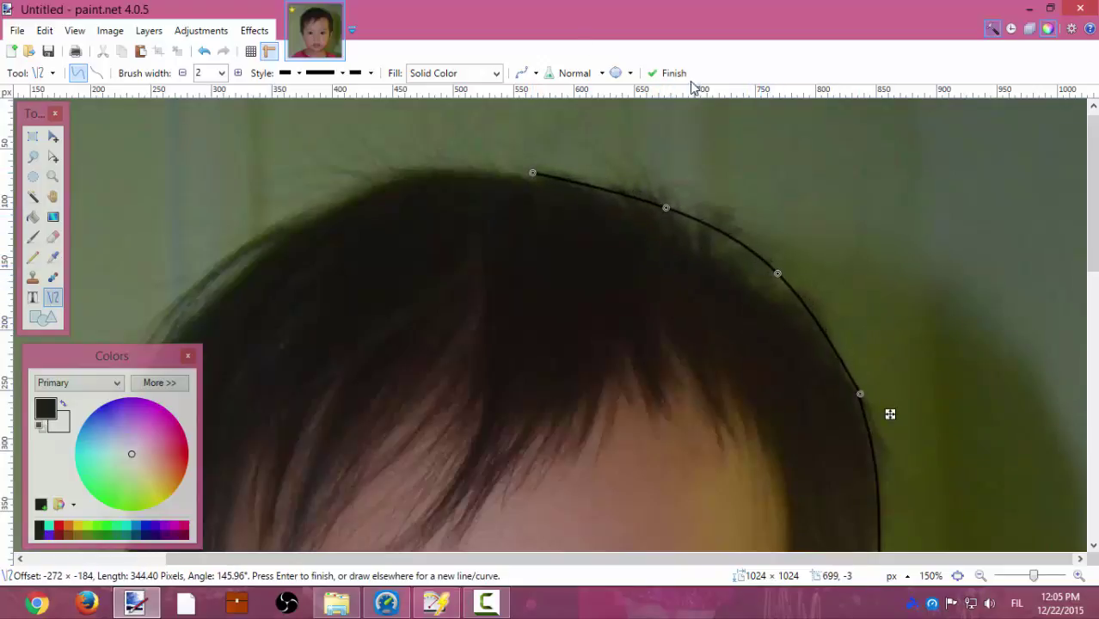
pyautogui.click(674, 73)
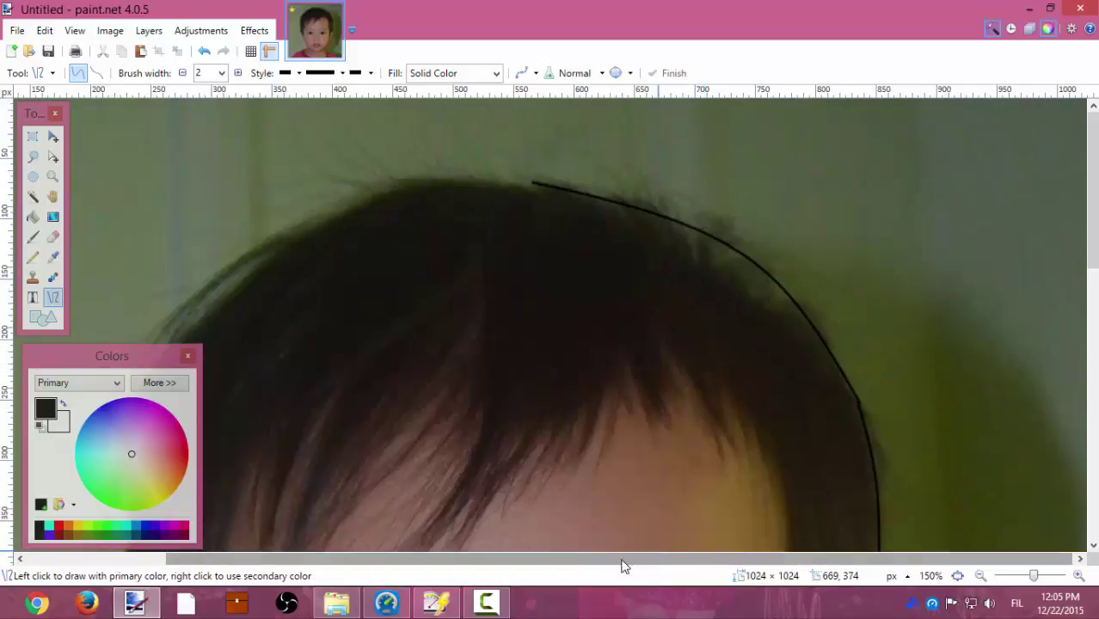
pyautogui.moveTo(620, 560); pyautogui.dragTo(498, 560)
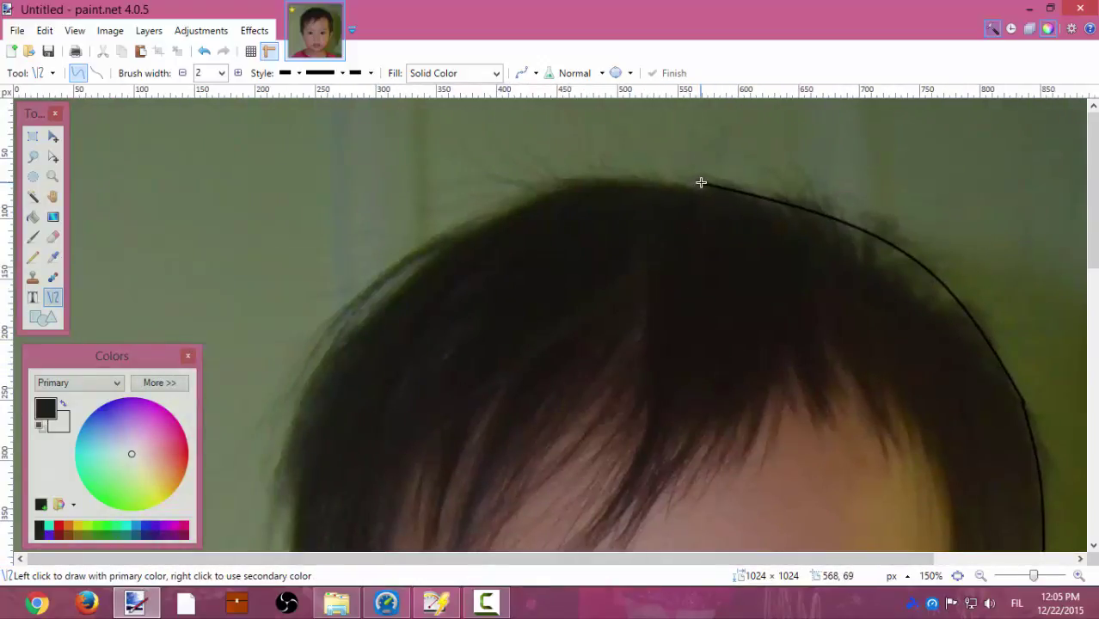
# Continue the outline with a curve from the crown down to the left hair edge.
pyautogui.moveTo(701, 182)
pyautogui.mouseDown()
pyautogui.moveTo(288, 481)
pyautogui.moveTo(285, 469)
pyautogui.mouseUp()
pyautogui.moveTo(559, 280); pyautogui.dragTo(475, 225)
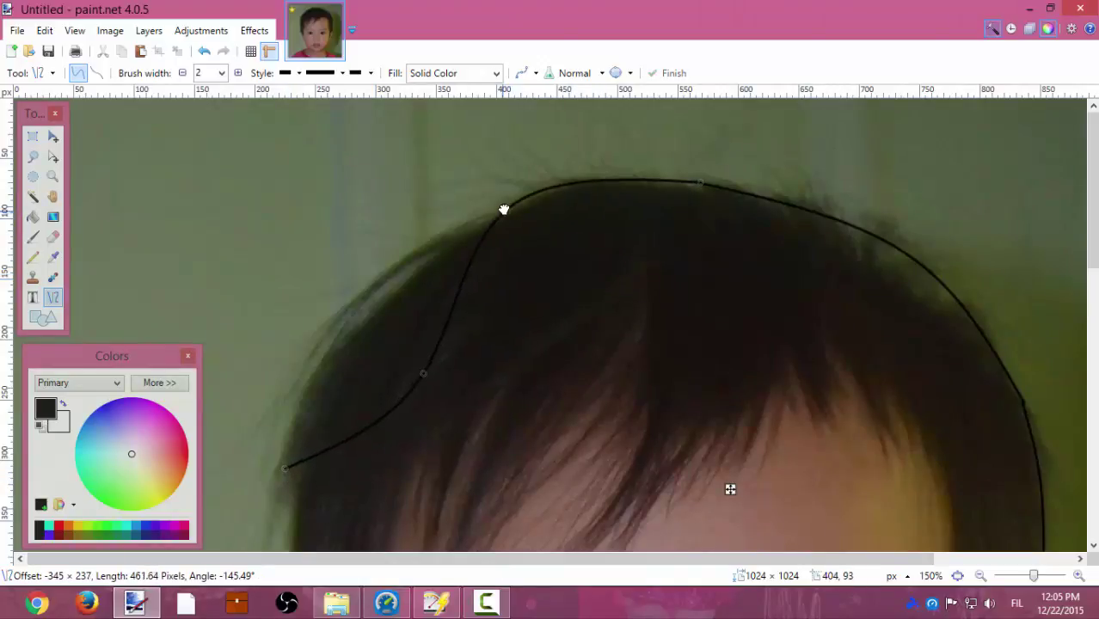
pyautogui.moveTo(423, 373); pyautogui.dragTo(333, 334)
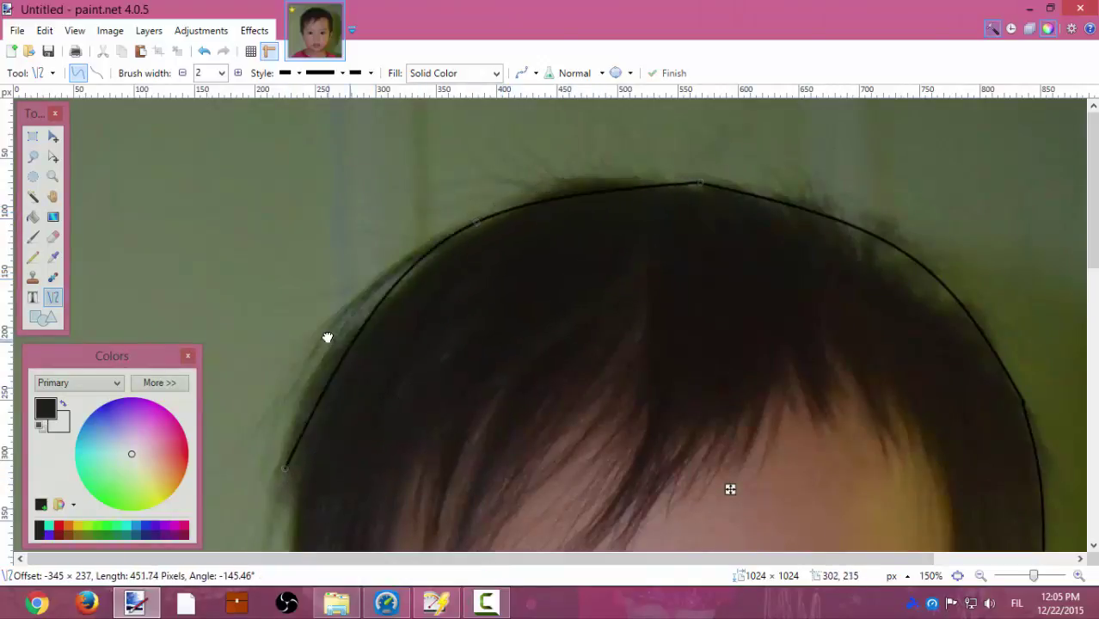
pyautogui.press('Return')
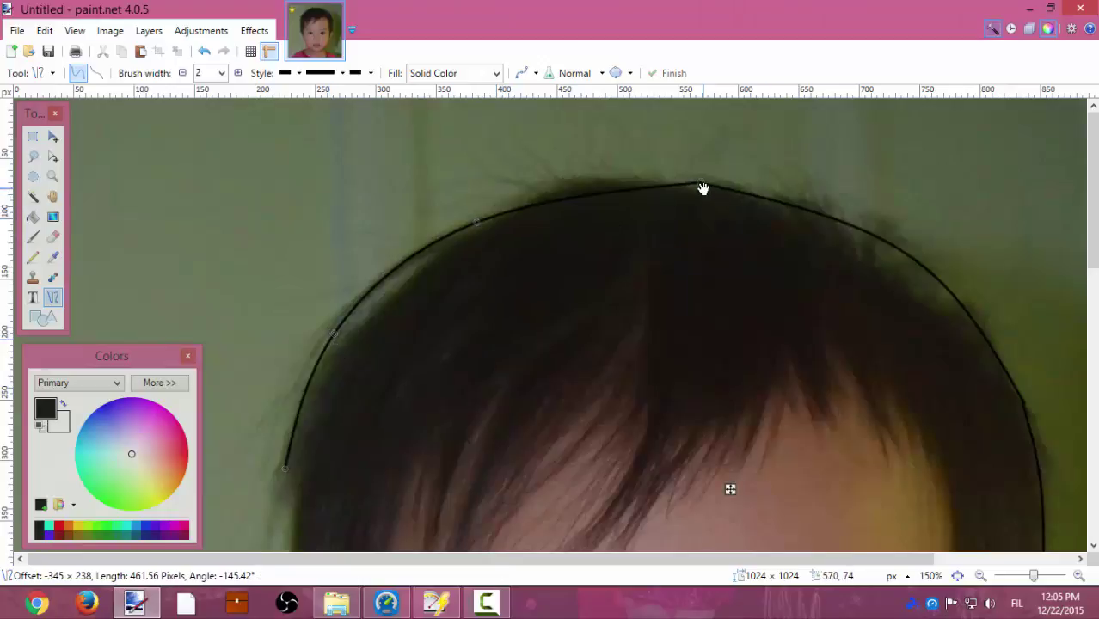
pyautogui.moveTo(476, 222)
pyautogui.mouseDown()
pyautogui.moveTo(493, 216)
pyautogui.moveTo(482, 213)
pyautogui.mouseUp()
pyautogui.moveTo(708, 183); pyautogui.dragTo(703, 183)
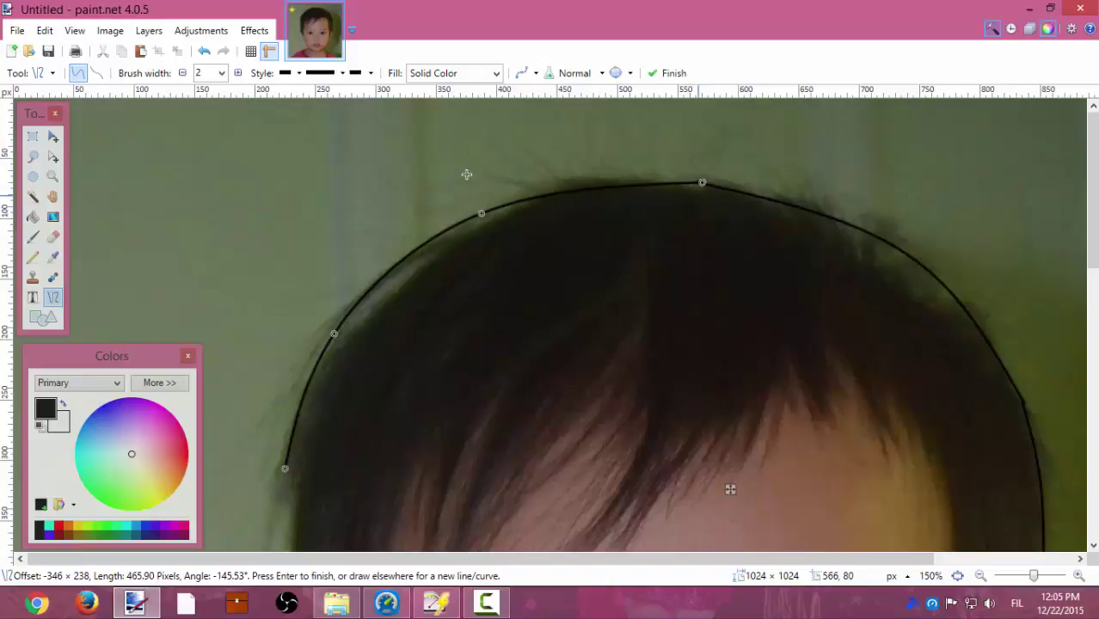
pyautogui.click(674, 73)
pyautogui.scroll(-2, 635, 270)
# Draw straight lines down the left hair edge of the head.
pyautogui.scroll(-1, 451, 220)
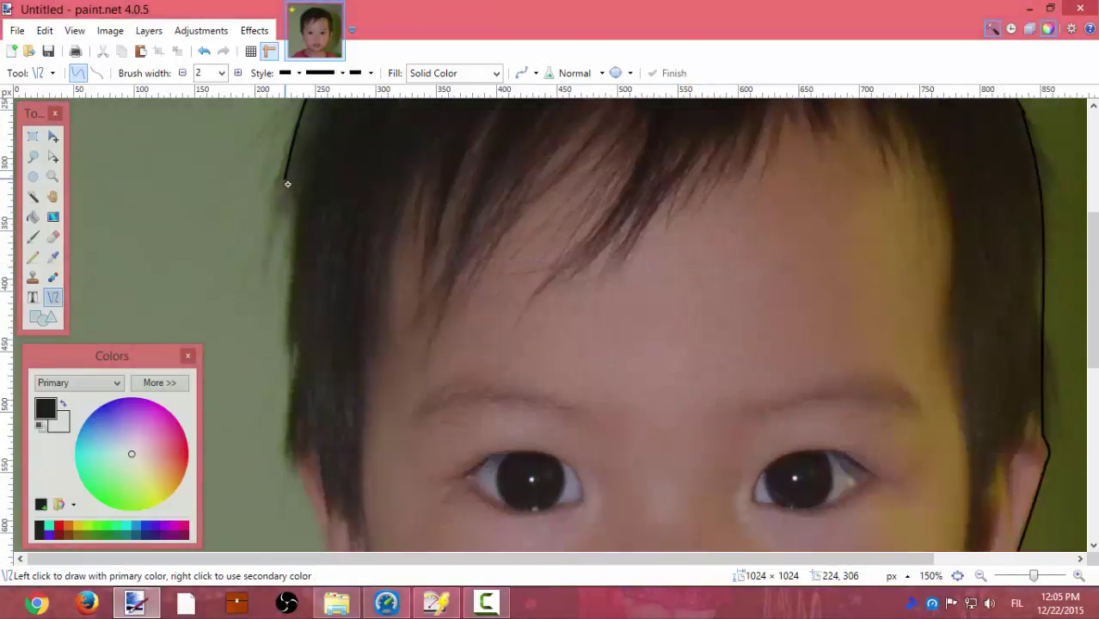
pyautogui.moveTo(287, 184)
pyautogui.mouseDown()
pyautogui.moveTo(295, 207)
pyautogui.moveTo(284, 178)
pyautogui.mouseUp()
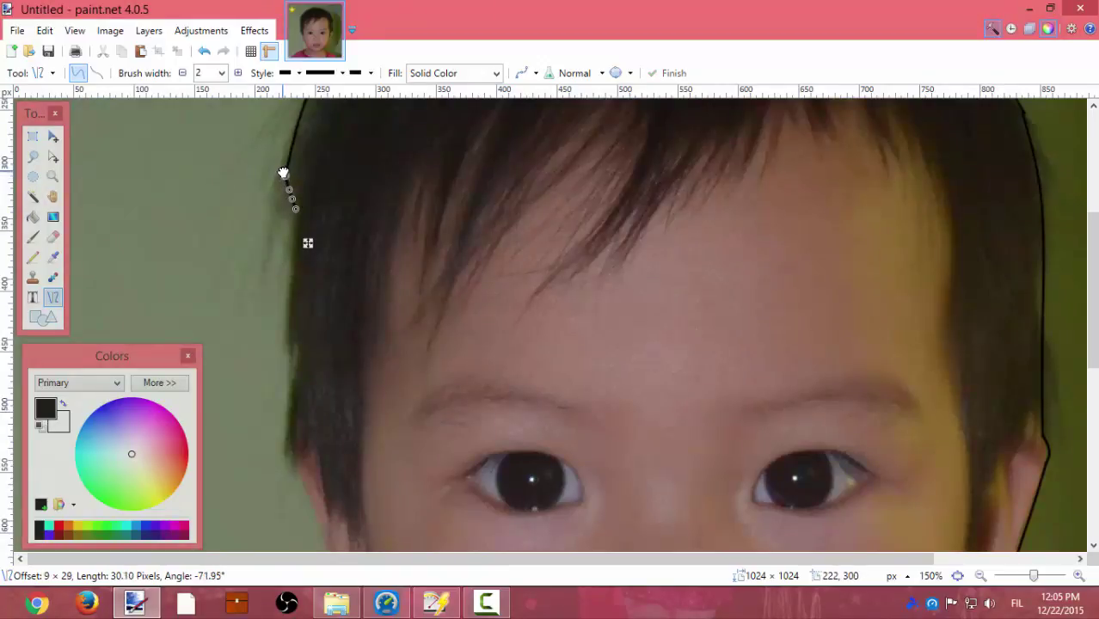
pyautogui.click(667, 74)
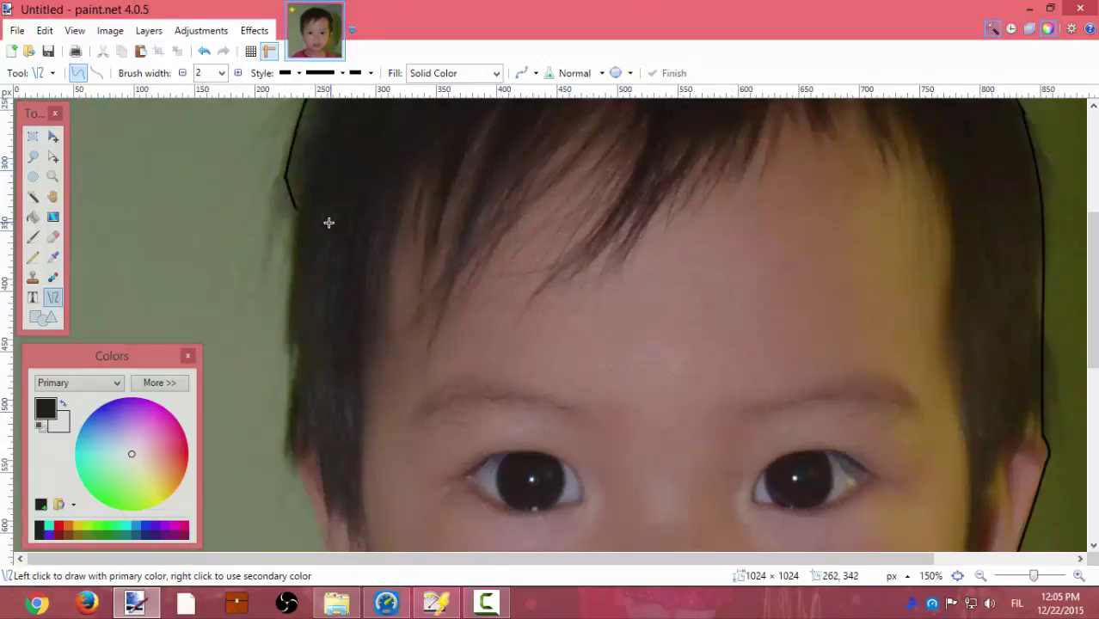
pyautogui.scroll(-1, 295, 413)
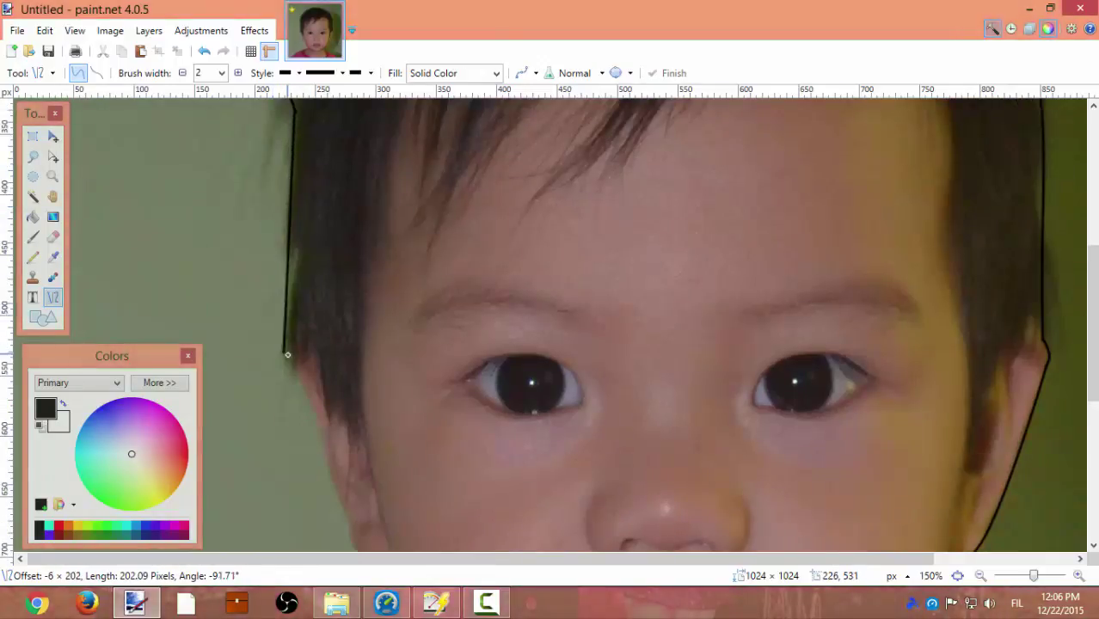
pyautogui.moveTo(294, 208); pyautogui.dragTo(288, 359)
pyautogui.scroll(1, 295, 395)
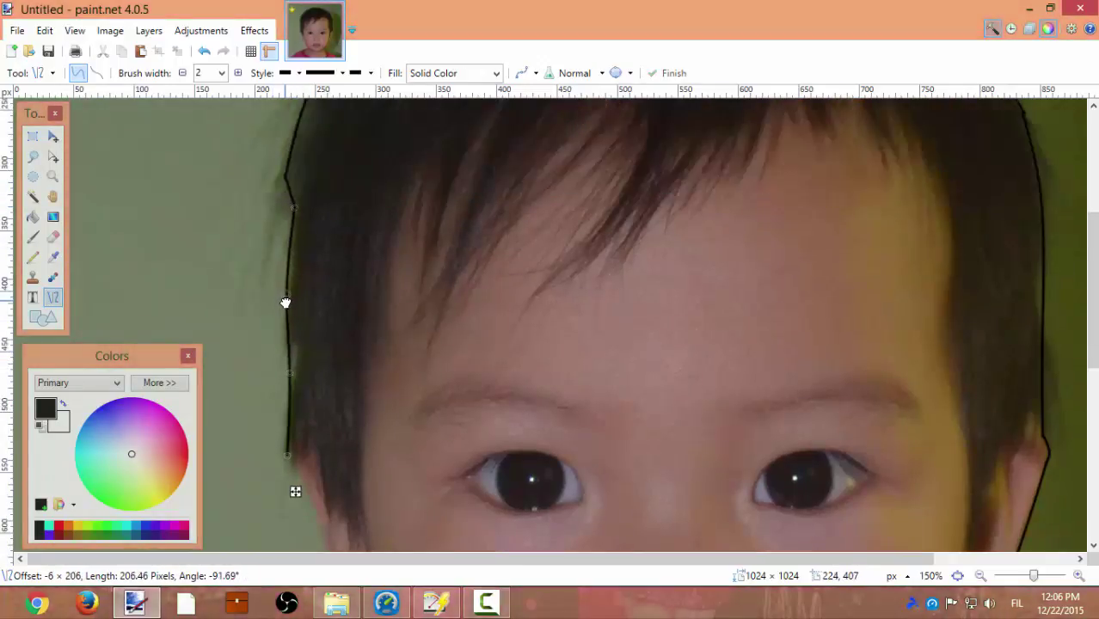
pyautogui.click(667, 73)
# Draw a curve along the left cheek toward the jaw.
pyautogui.scroll(-1, 476, 298)
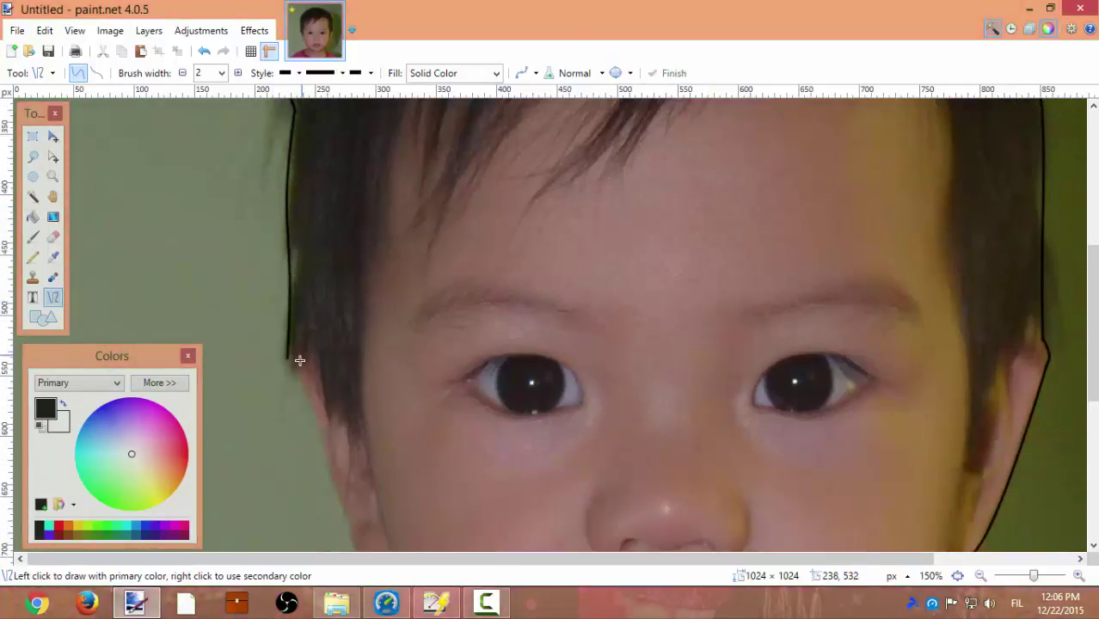
pyautogui.scroll(-1, 297, 387)
pyautogui.moveTo(286, 357); pyautogui.dragTo(392, 466)
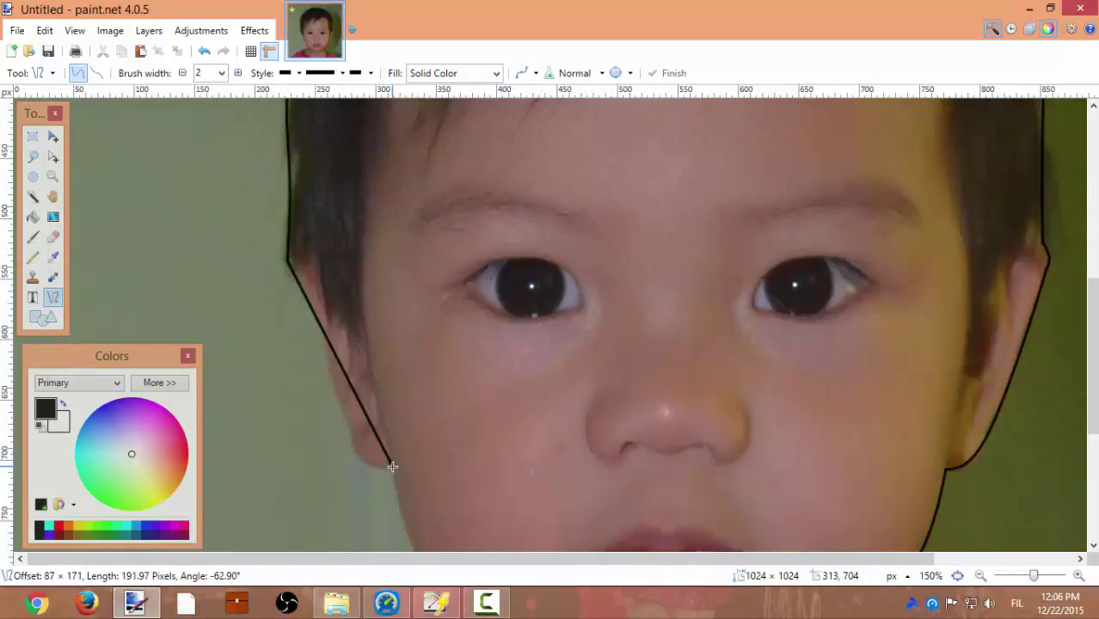
pyautogui.moveTo(327, 337); pyautogui.dragTo(356, 453)
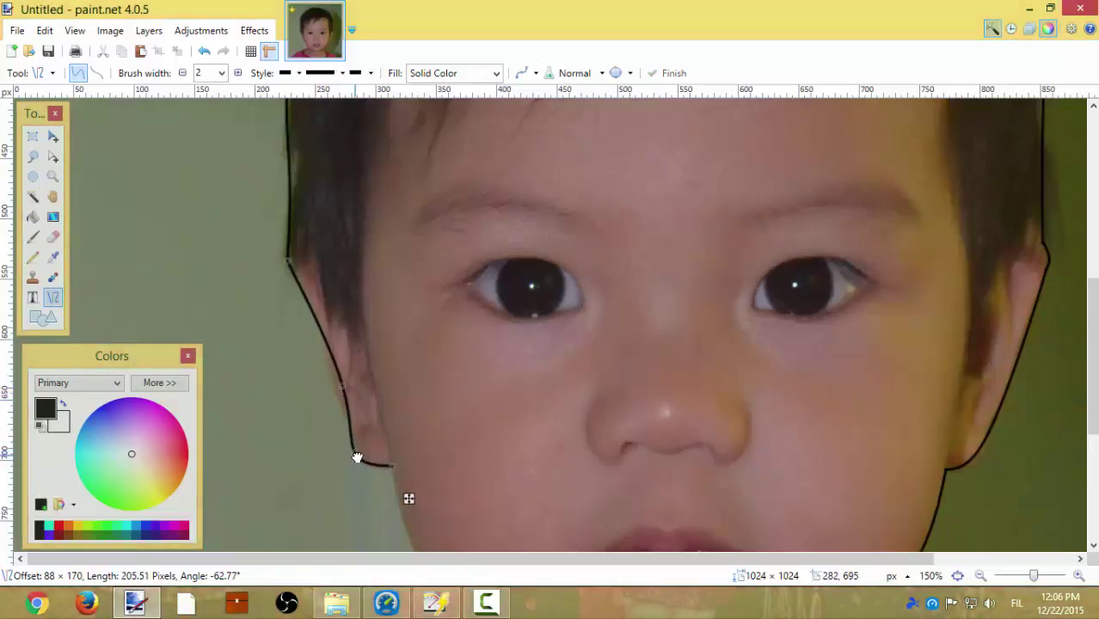
pyautogui.moveTo(341, 386); pyautogui.dragTo(336, 389)
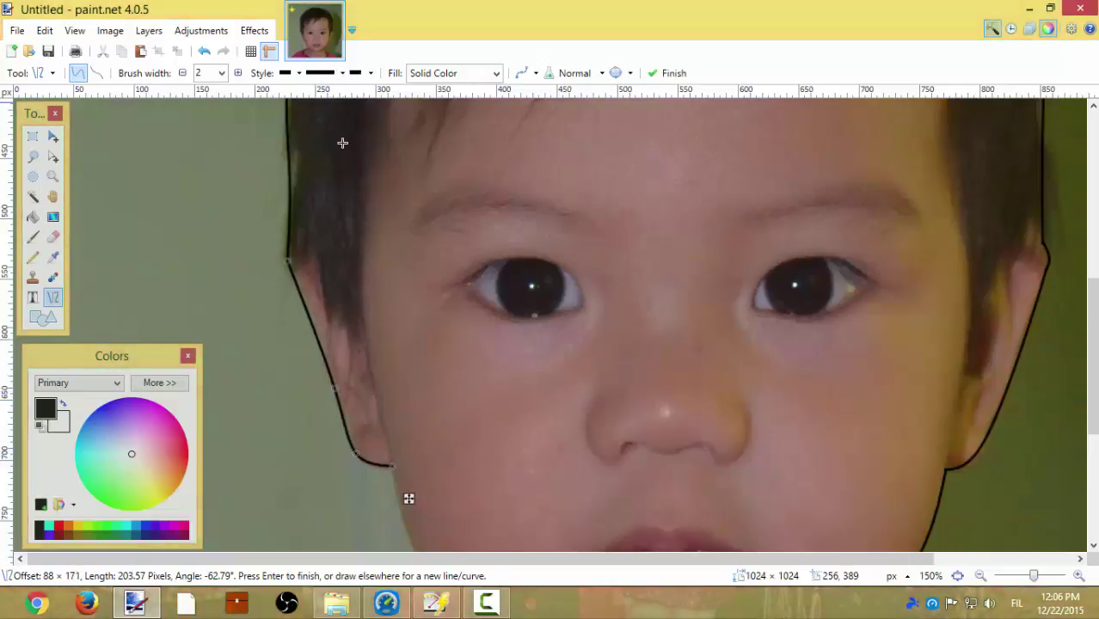
pyautogui.click(664, 74)
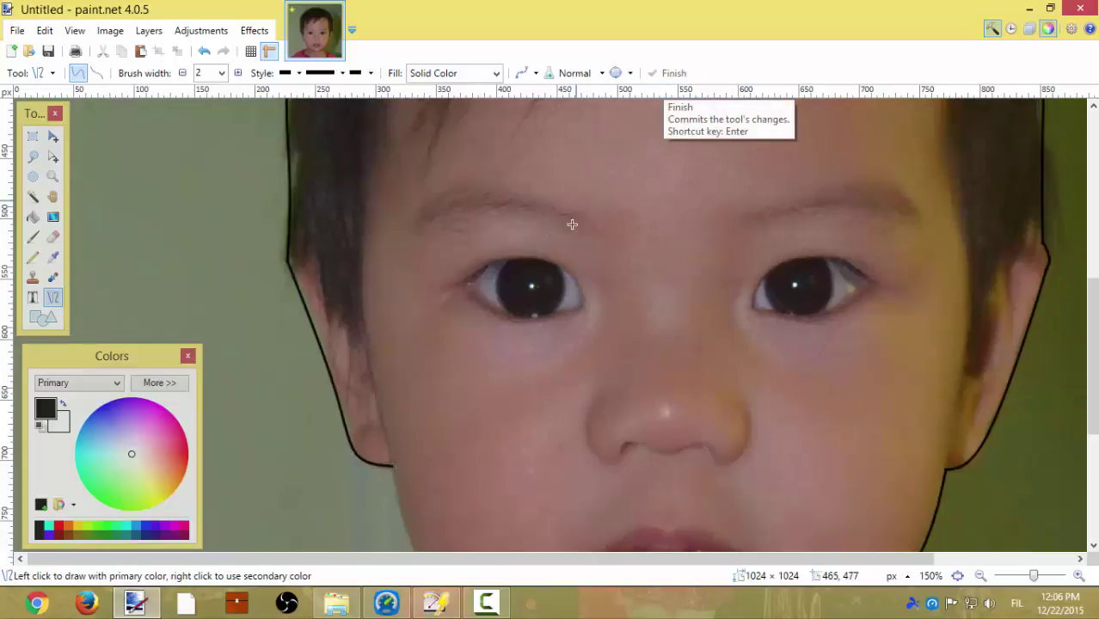
pyautogui.scroll(-3, 566, 237)
# Trace the left jaw down to the neck with a curve and short lines.
pyautogui.moveTo(390, 177); pyautogui.dragTo(472, 339)
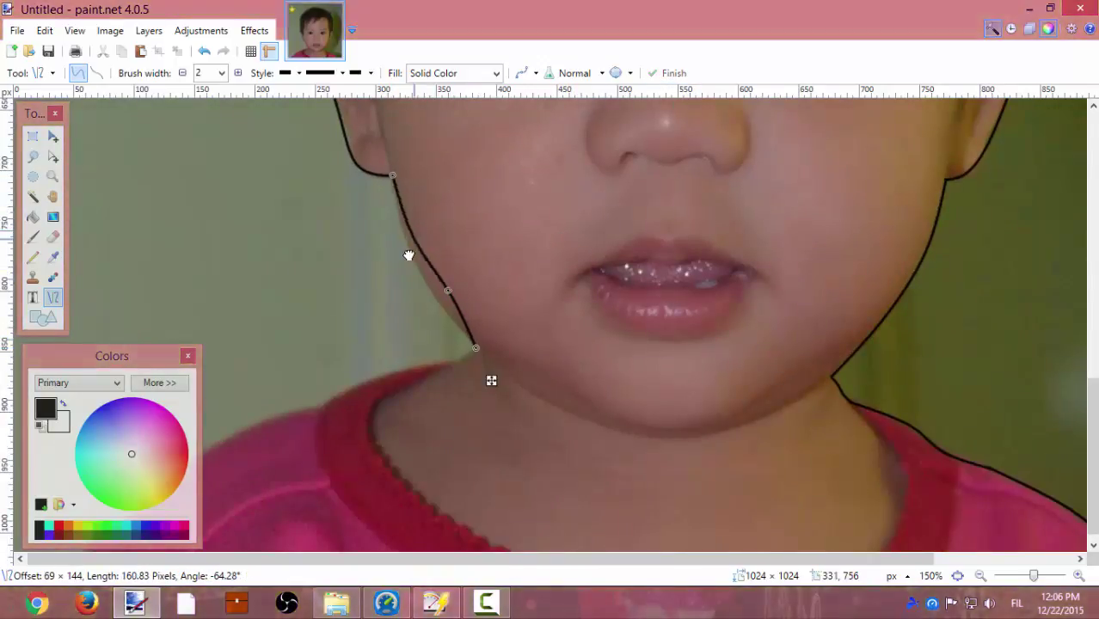
pyautogui.moveTo(408, 252); pyautogui.dragTo(414, 259)
pyautogui.moveTo(456, 297); pyautogui.dragTo(439, 302)
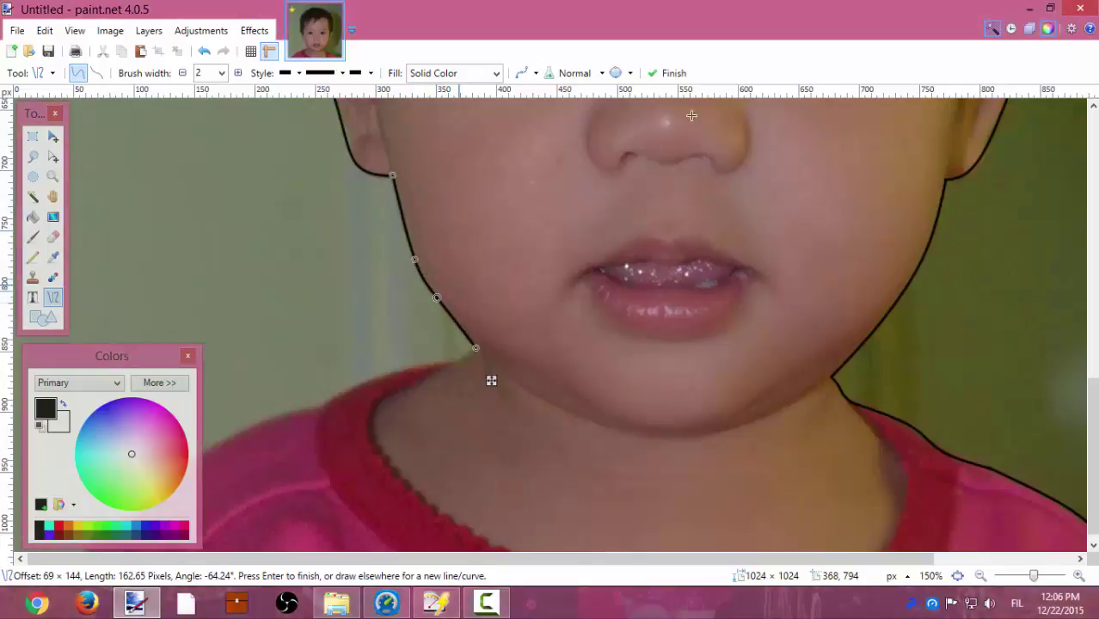
pyautogui.click(669, 74)
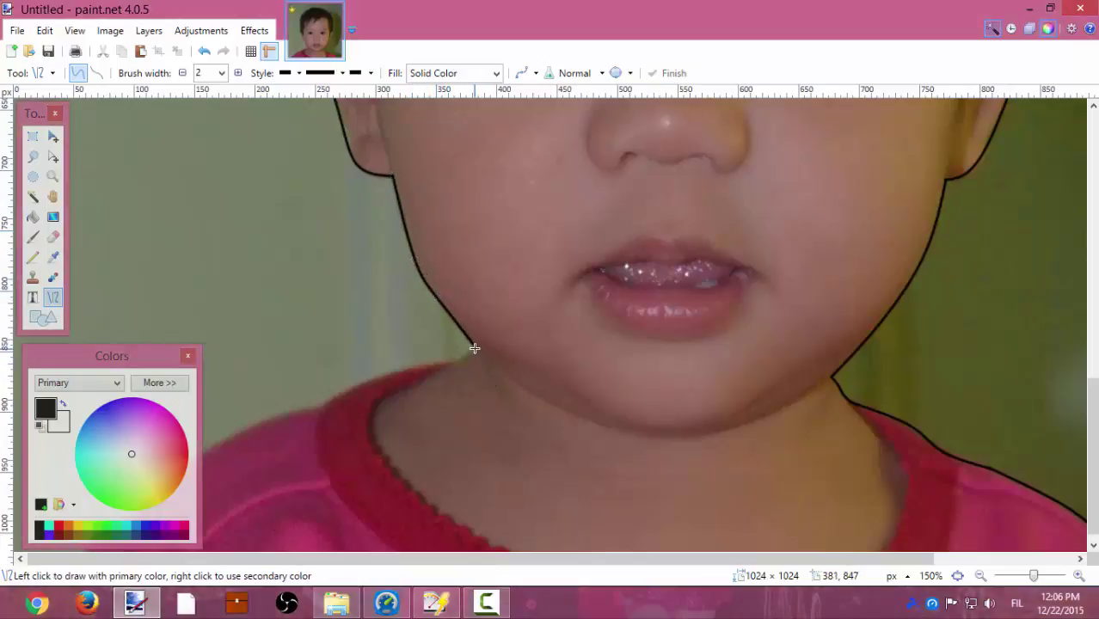
pyautogui.moveTo(474, 349)
pyautogui.mouseDown()
pyautogui.moveTo(446, 365)
pyautogui.moveTo(465, 354)
pyautogui.mouseUp()
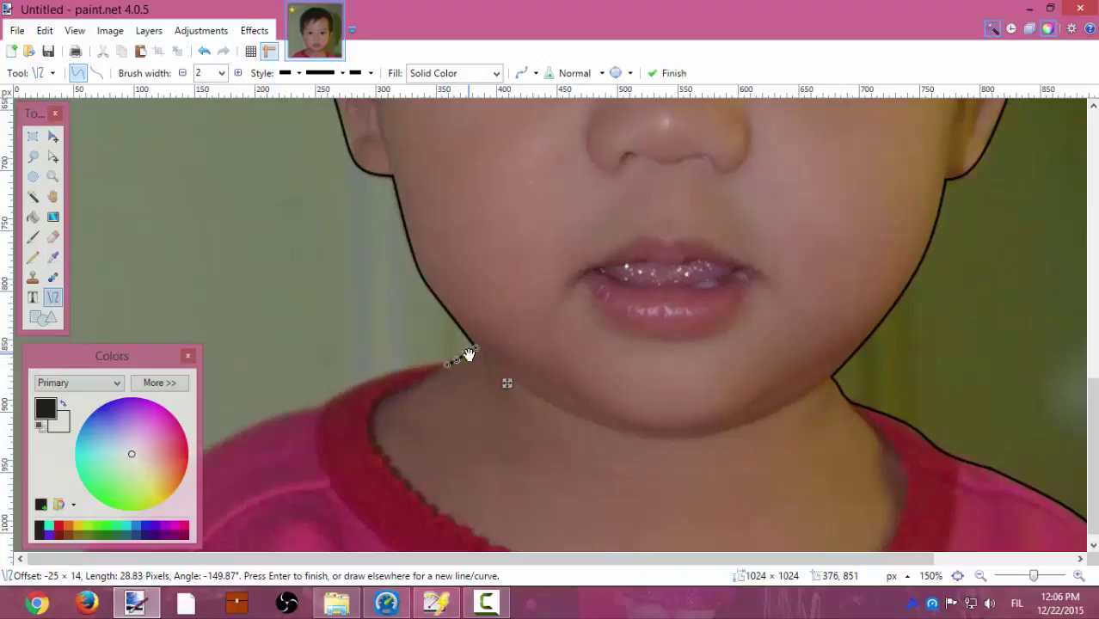
pyautogui.press('Return')
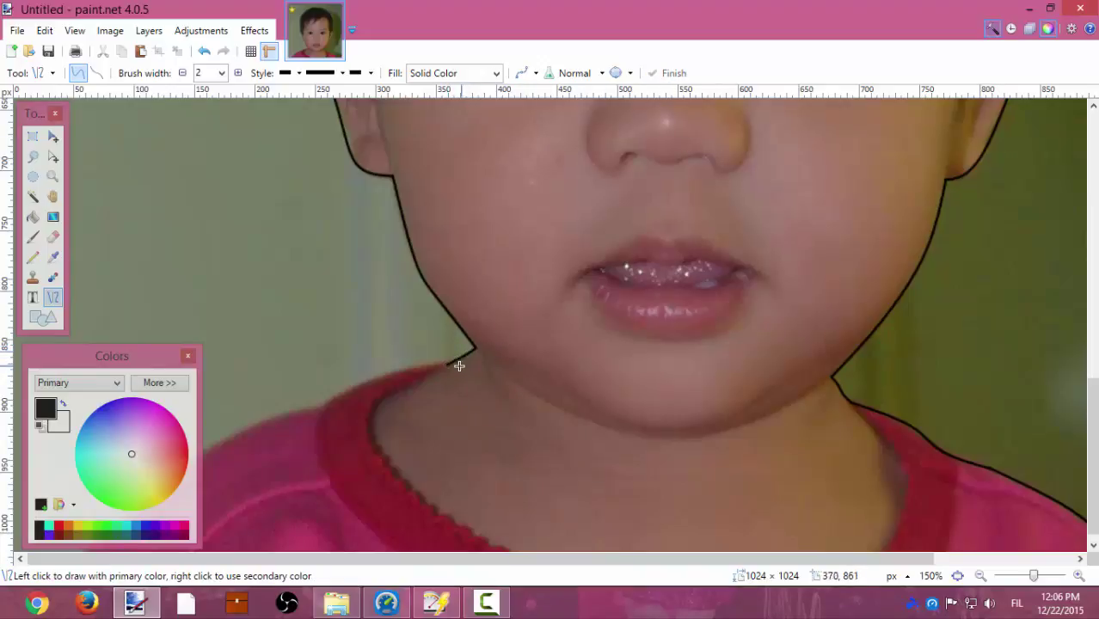
pyautogui.moveTo(148, 356); pyautogui.dragTo(423, 54)
pyautogui.scroll(-1, 631, 454)
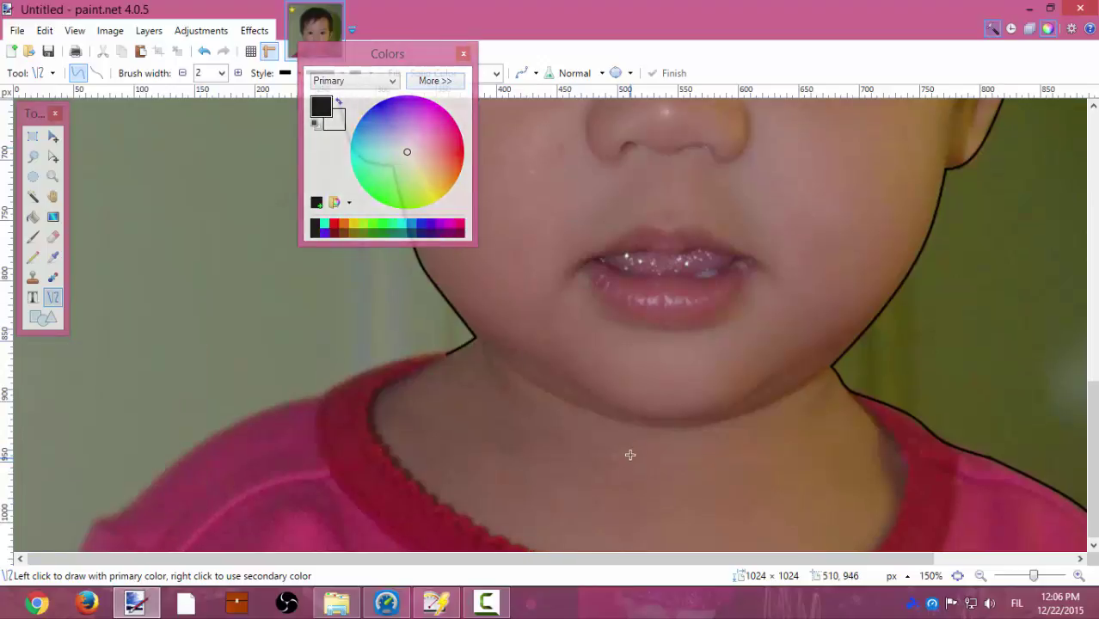
pyautogui.moveTo(447, 353)
pyautogui.mouseDown()
pyautogui.moveTo(126, 510)
pyautogui.moveTo(356, 375)
pyautogui.mouseUp()
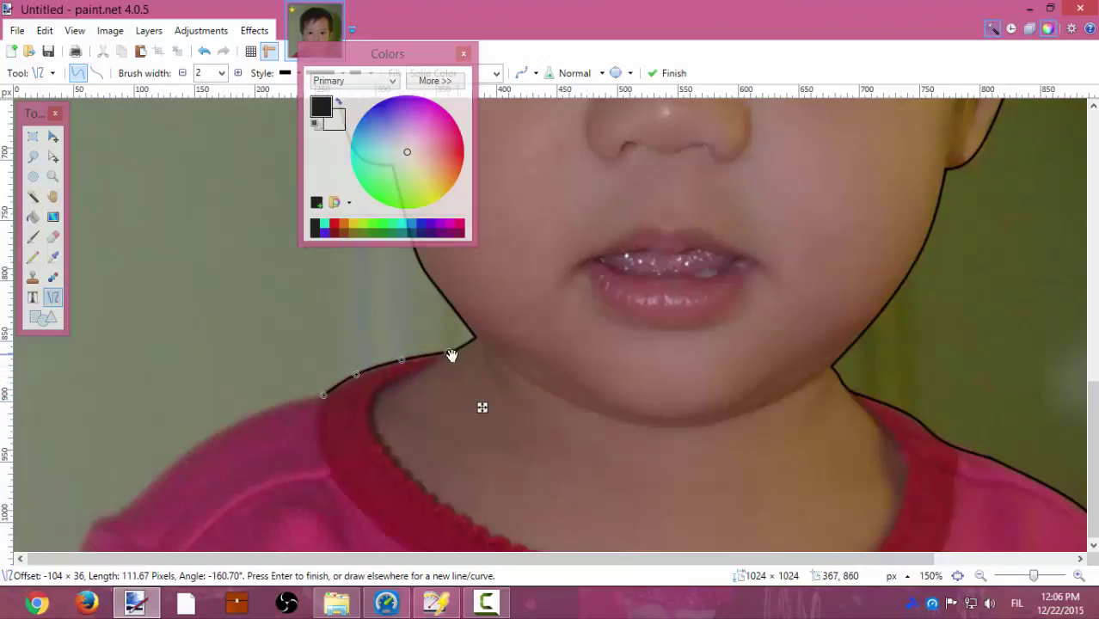
pyautogui.click(668, 73)
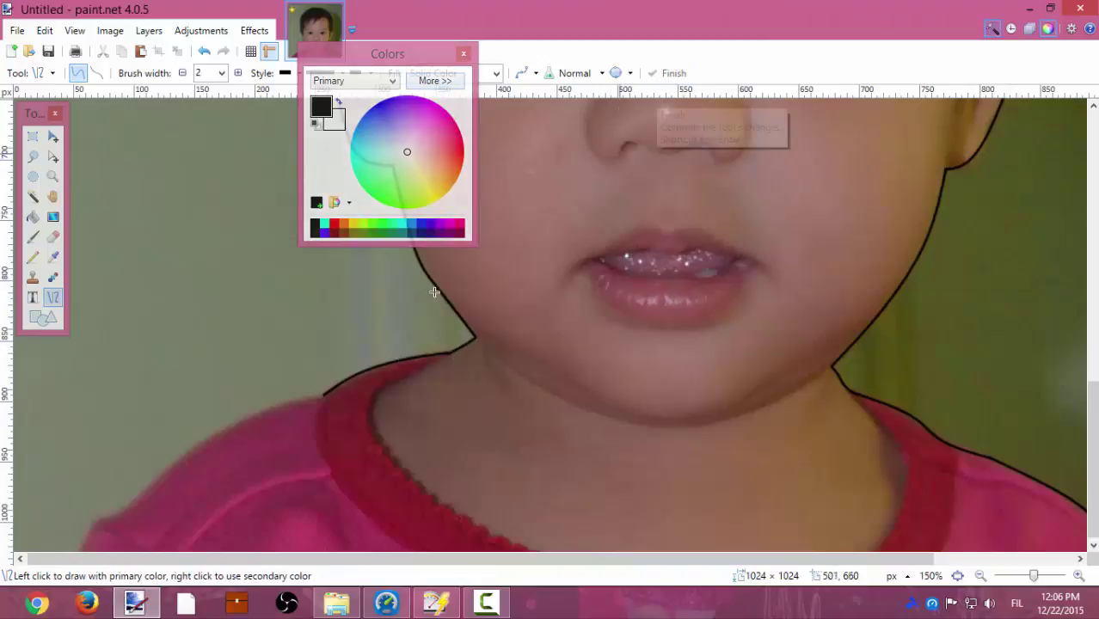
# Draw a curve down-left along the left shoulder.
pyautogui.moveTo(323, 395); pyautogui.dragTo(97, 525)
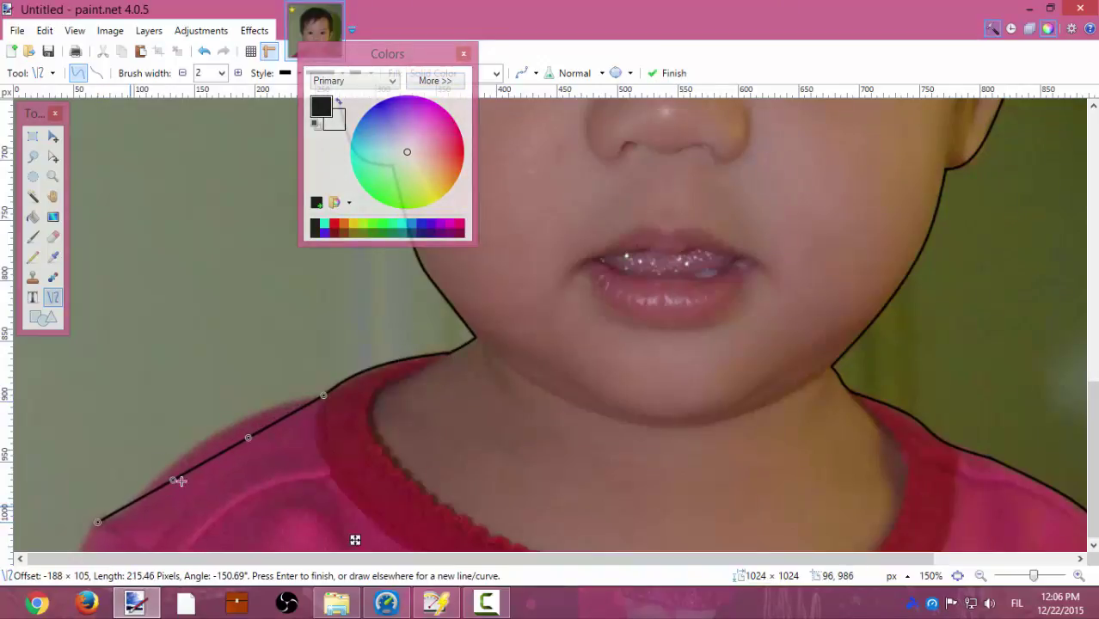
pyautogui.moveTo(248, 439); pyautogui.dragTo(230, 426)
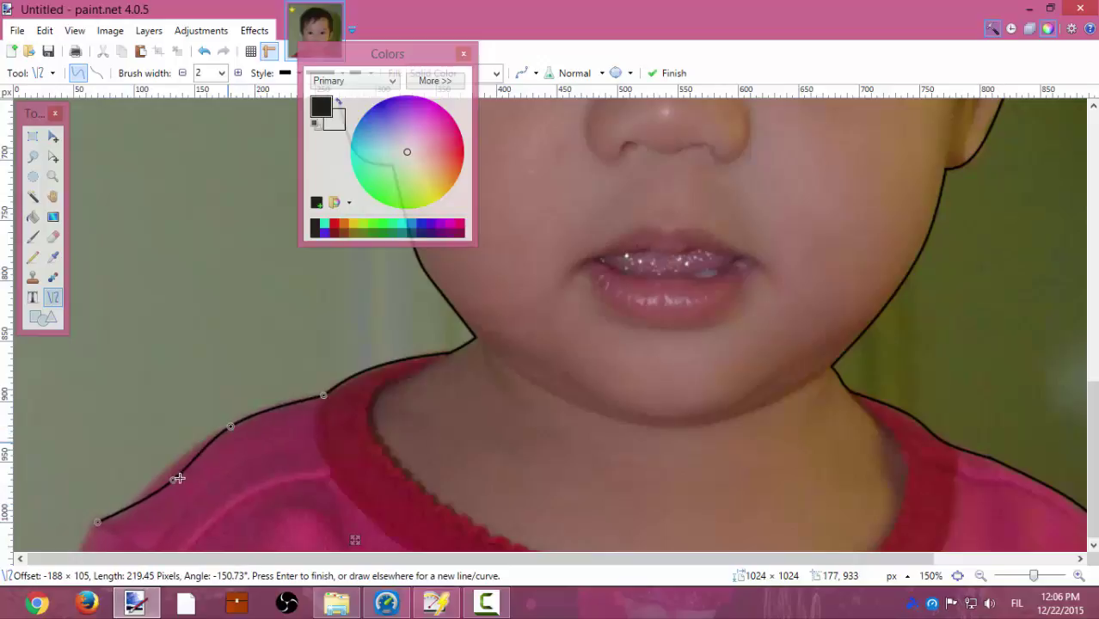
pyautogui.moveTo(167, 481)
pyautogui.mouseDown()
pyautogui.moveTo(131, 509)
pyautogui.moveTo(150, 488)
pyautogui.mouseUp()
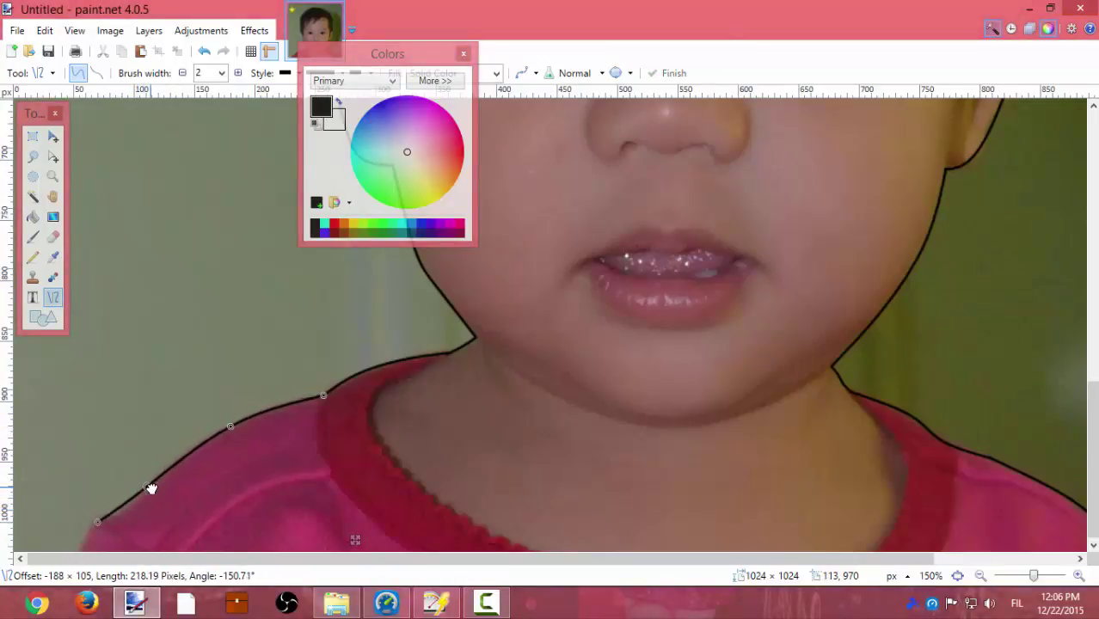
pyautogui.moveTo(100, 522); pyautogui.dragTo(128, 510)
pyautogui.click(667, 73)
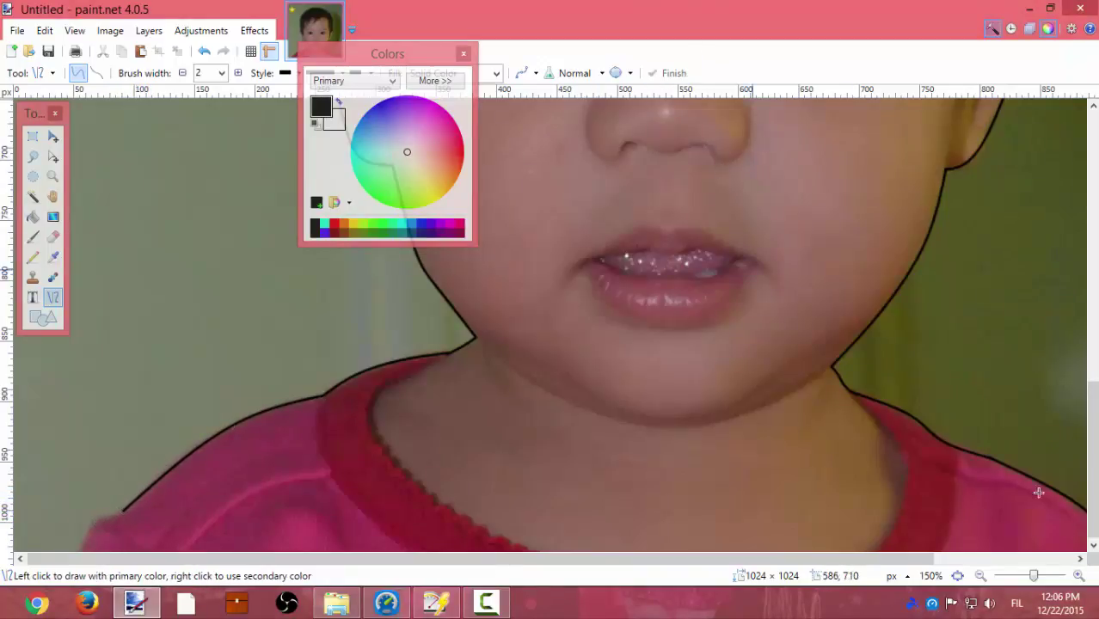
# Extend the outline to the image's bottom edge, then zoom out to 50%.
pyautogui.moveTo(1032, 576); pyautogui.dragTo(1046, 576)
pyautogui.moveTo(558, 559); pyautogui.dragTo(272, 559)
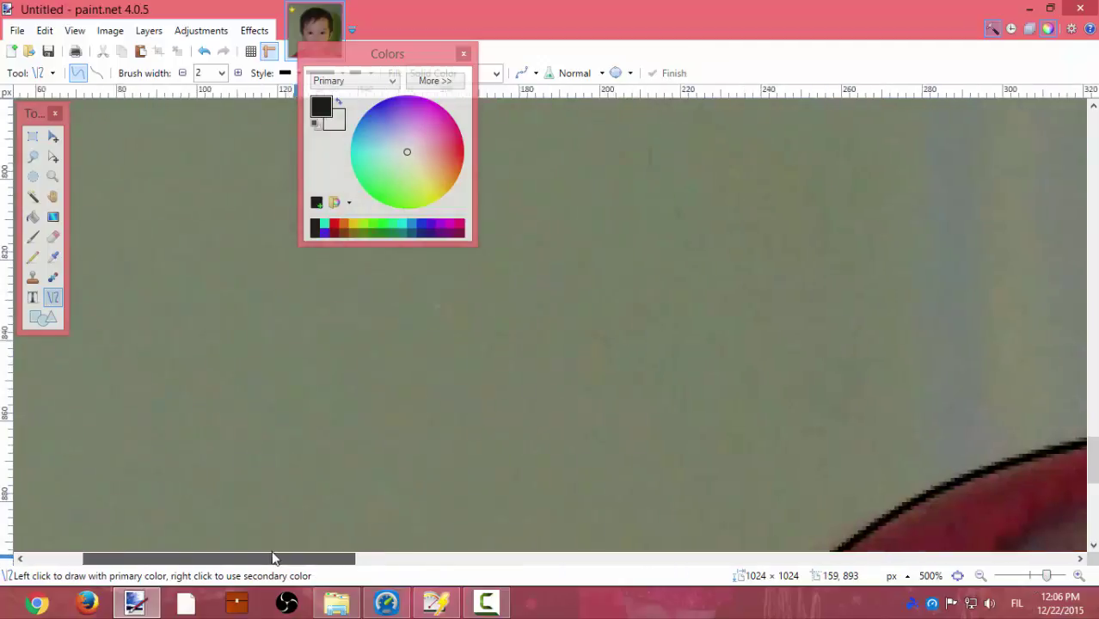
pyautogui.scroll(-4, 652, 181)
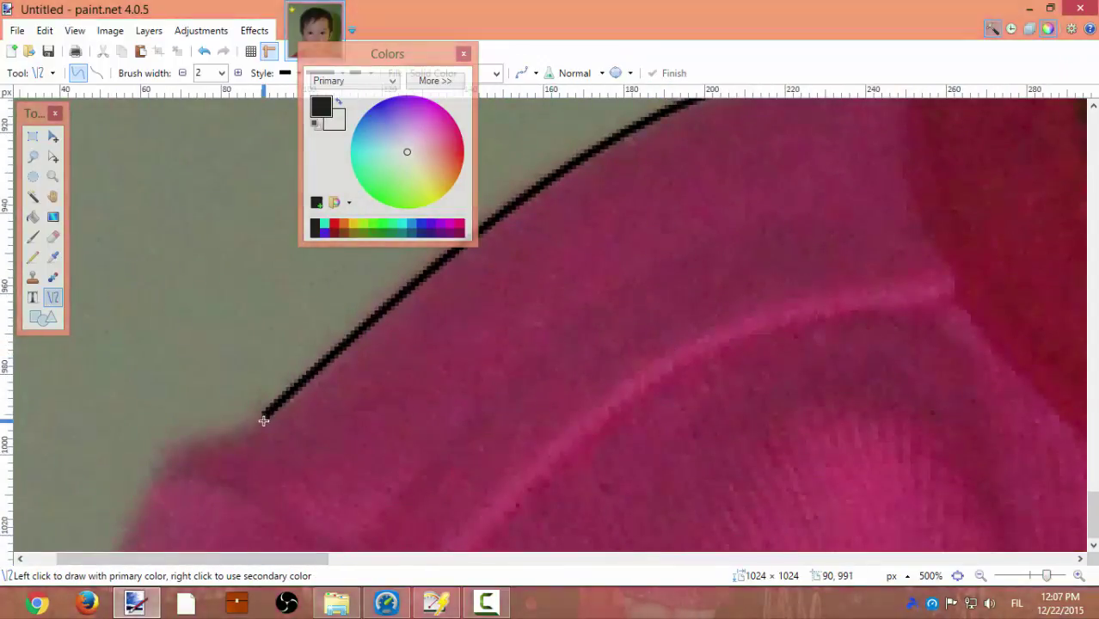
pyautogui.click(187, 445)
pyautogui.moveTo(267, 418)
pyautogui.mouseDown()
pyautogui.moveTo(182, 441)
pyautogui.moveTo(243, 440)
pyautogui.mouseUp()
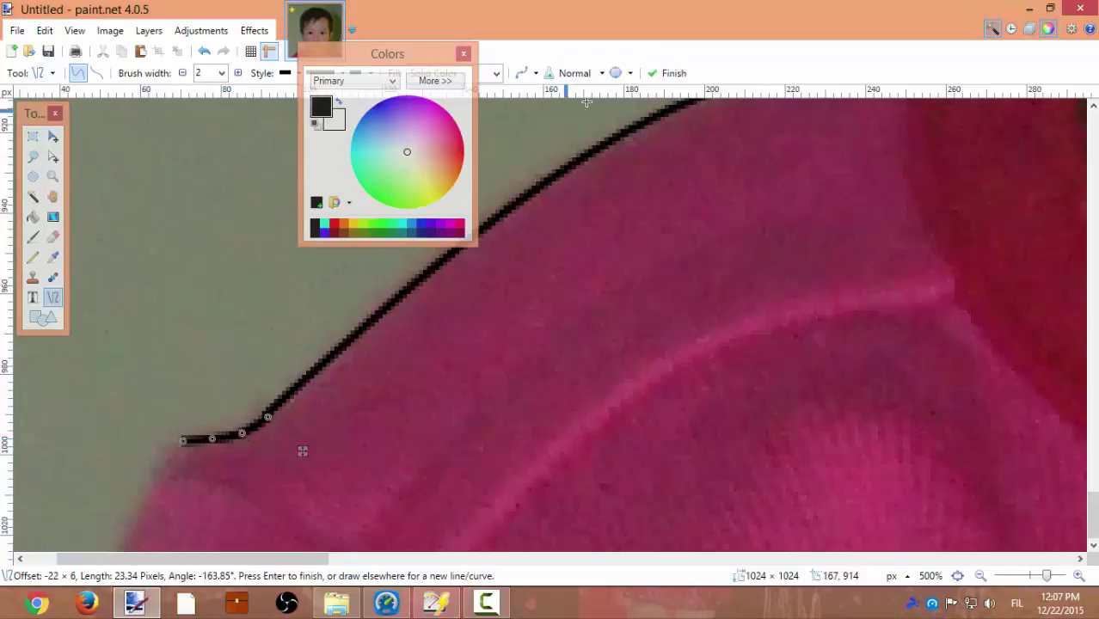
pyautogui.press('Return')
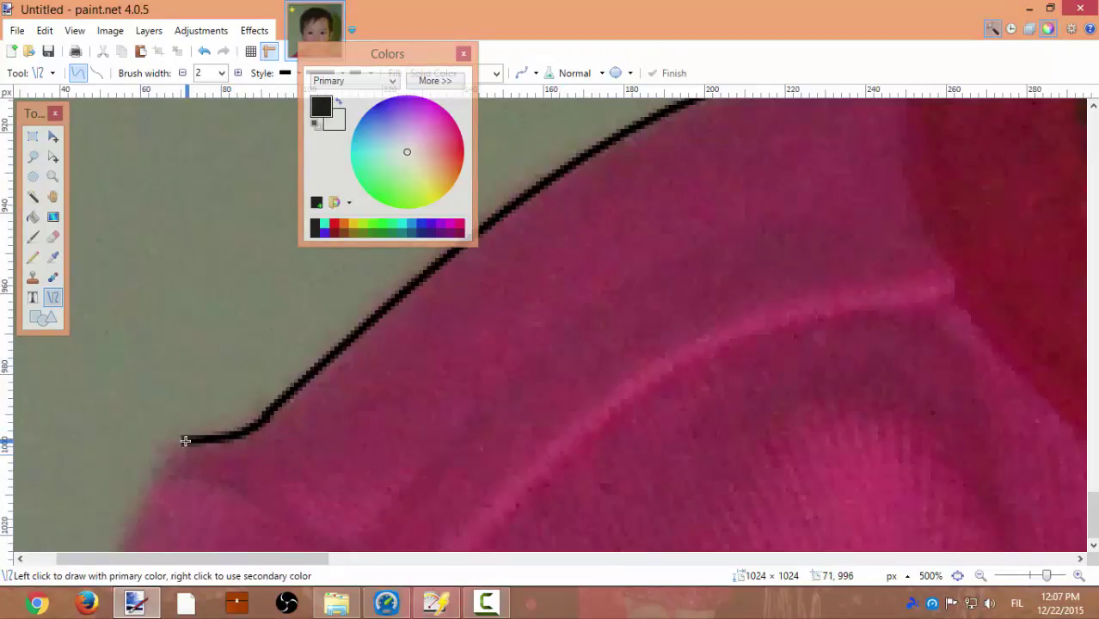
pyautogui.moveTo(185, 441); pyautogui.dragTo(89, 594)
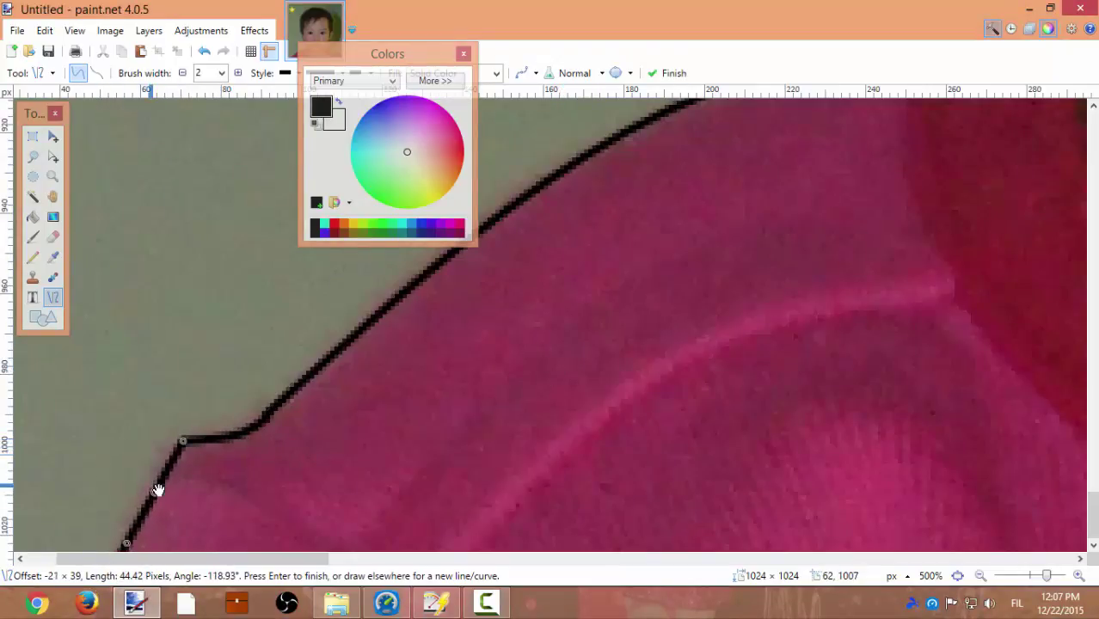
pyautogui.moveTo(157, 486); pyautogui.dragTo(146, 507)
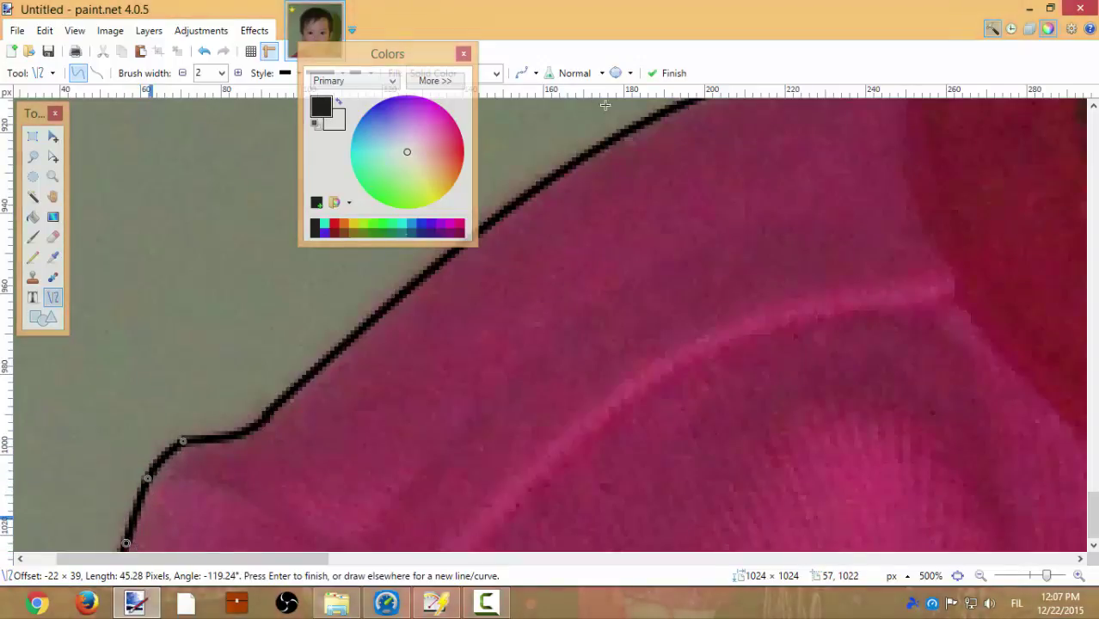
pyautogui.click(668, 73)
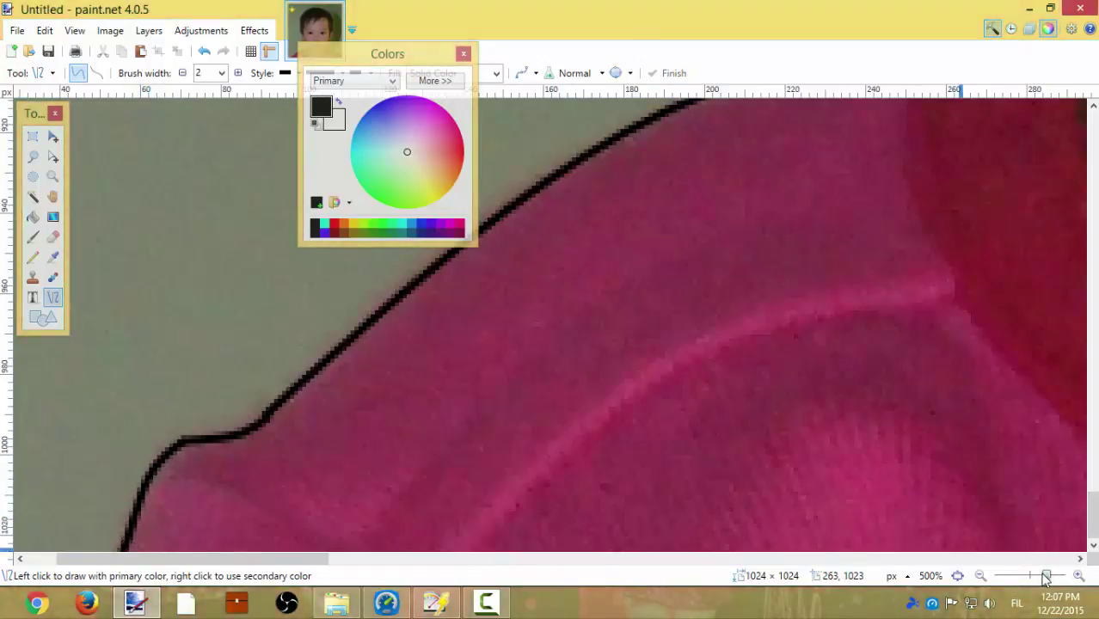
pyautogui.moveTo(1045, 578); pyautogui.dragTo(1023, 578)
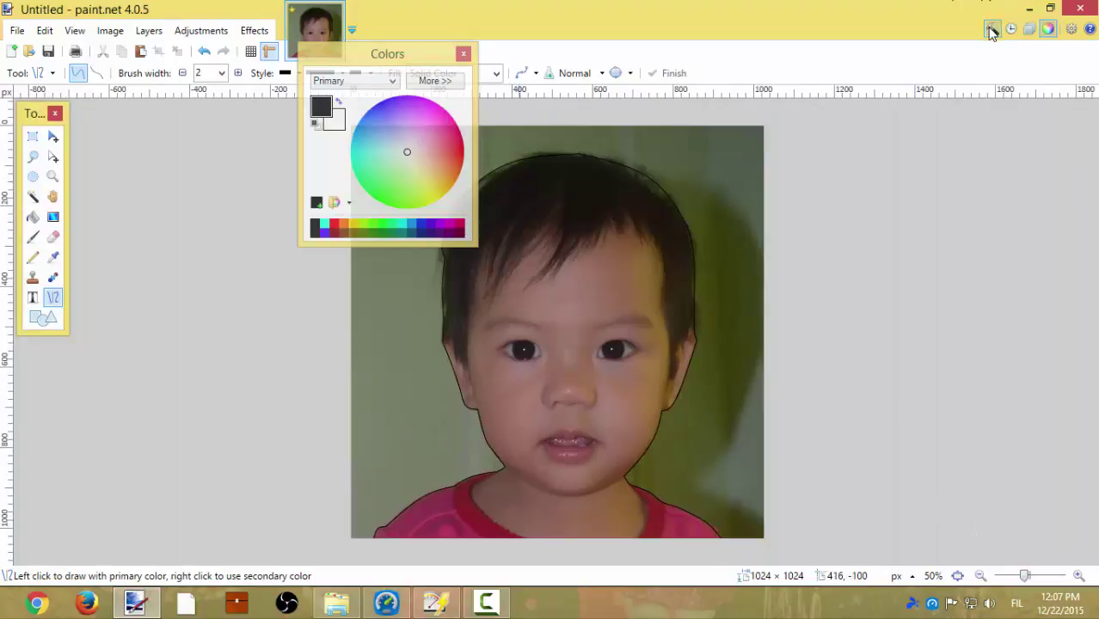
# Magic Wand the area inside the outline on Layer 3 and invert the selection.
pyautogui.click(1032, 30)
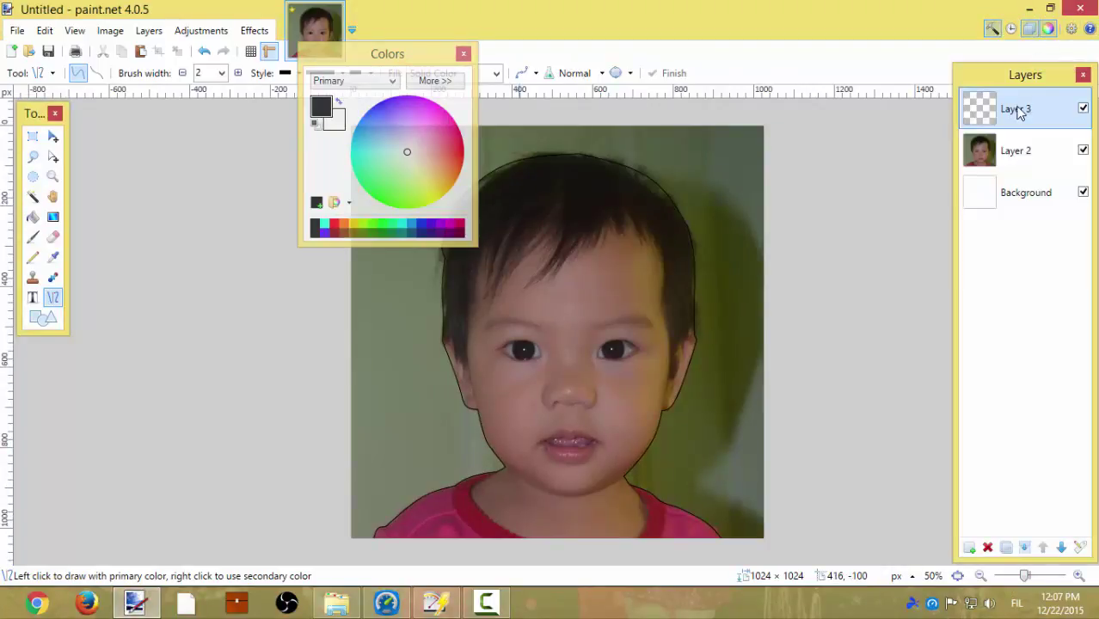
pyautogui.click(1083, 149)
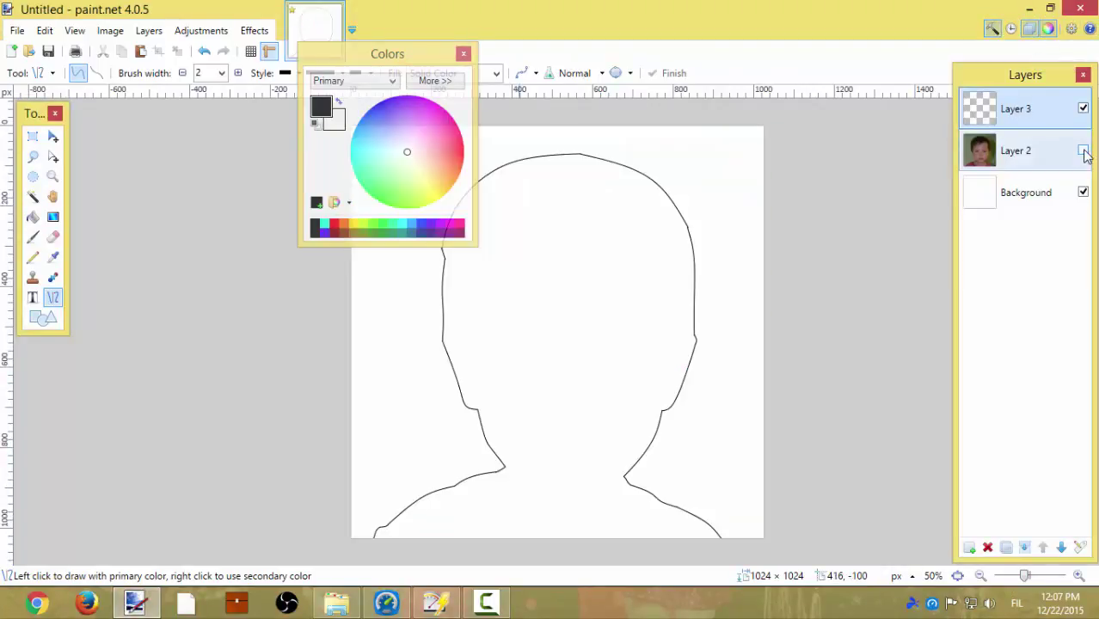
pyautogui.click(33, 196)
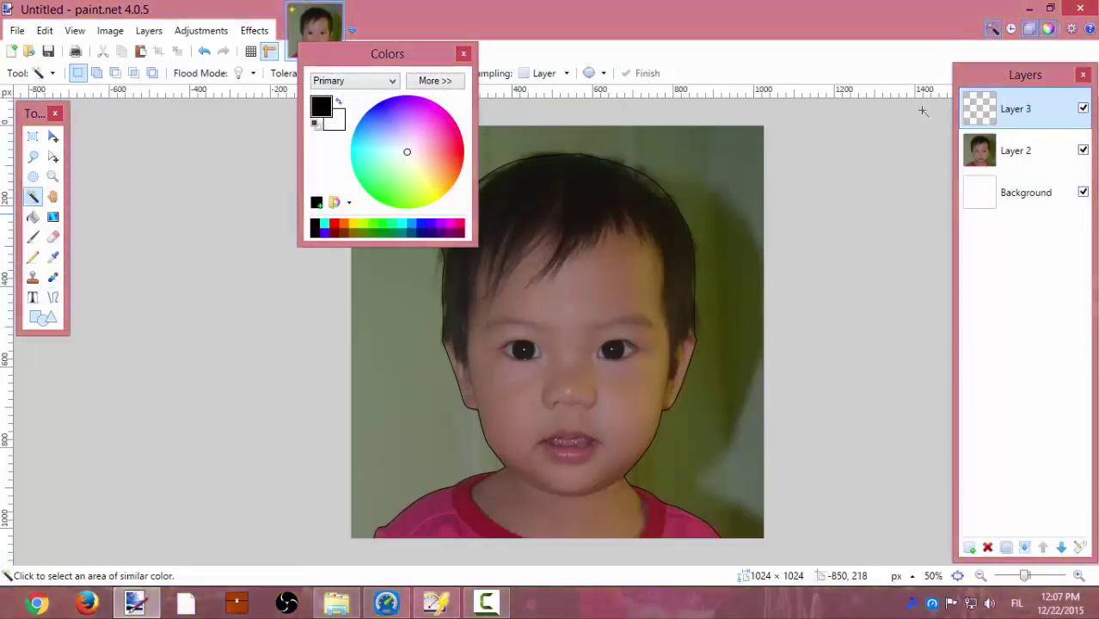
pyautogui.click(527, 363)
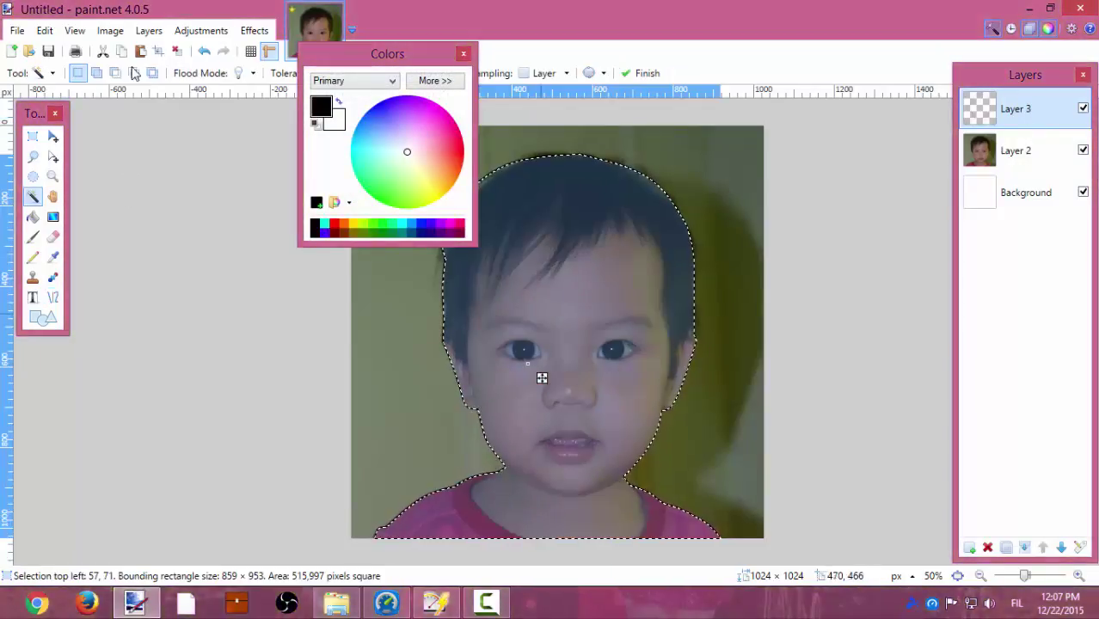
pyautogui.click(44, 31)
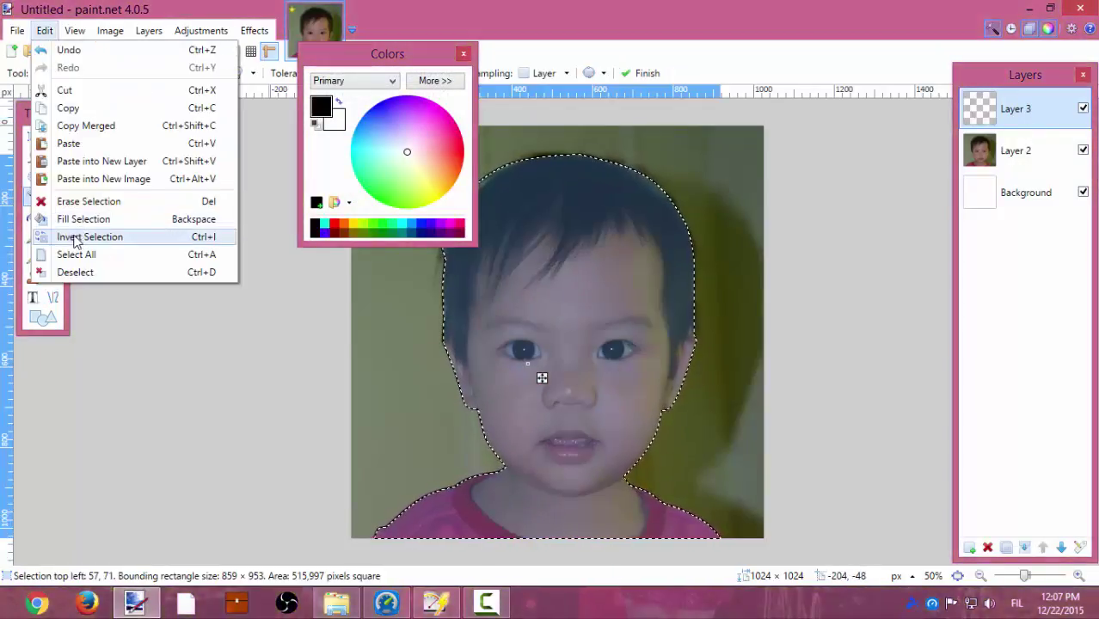
pyautogui.click(74, 236)
# Clear the background on Layer 2 to white and delete the outline layer.
pyautogui.click(1002, 153)
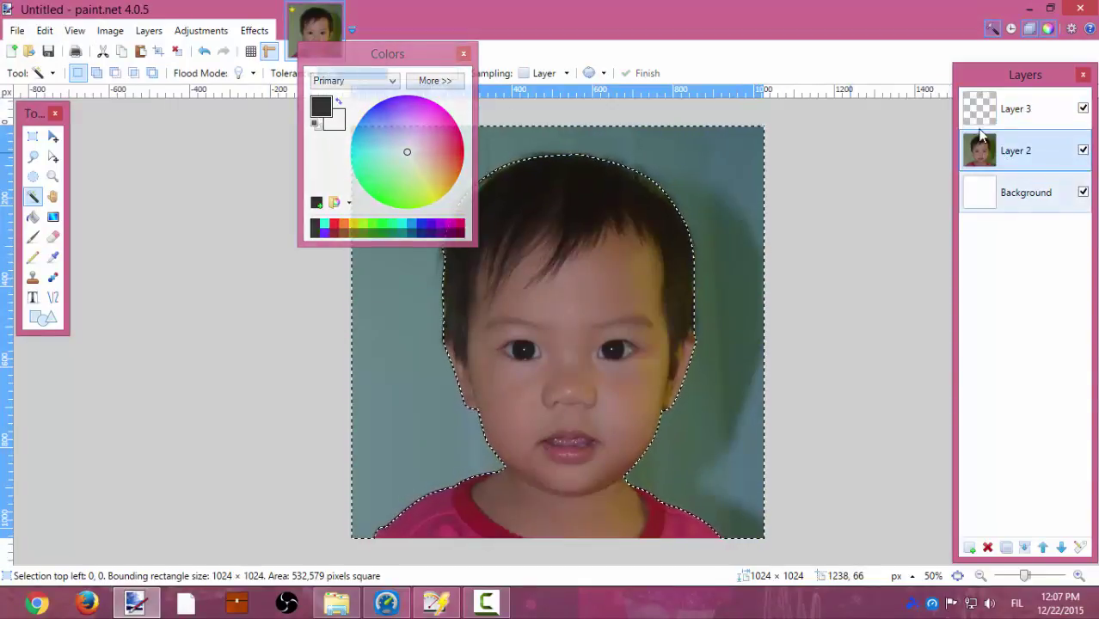
pyautogui.click(44, 31)
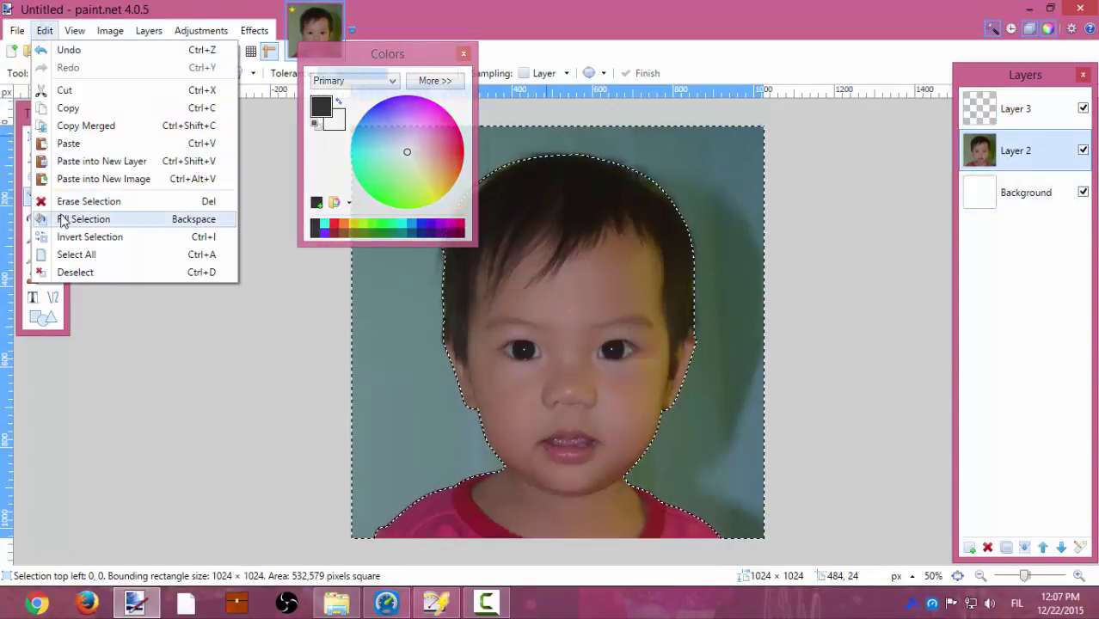
pyautogui.click(62, 216)
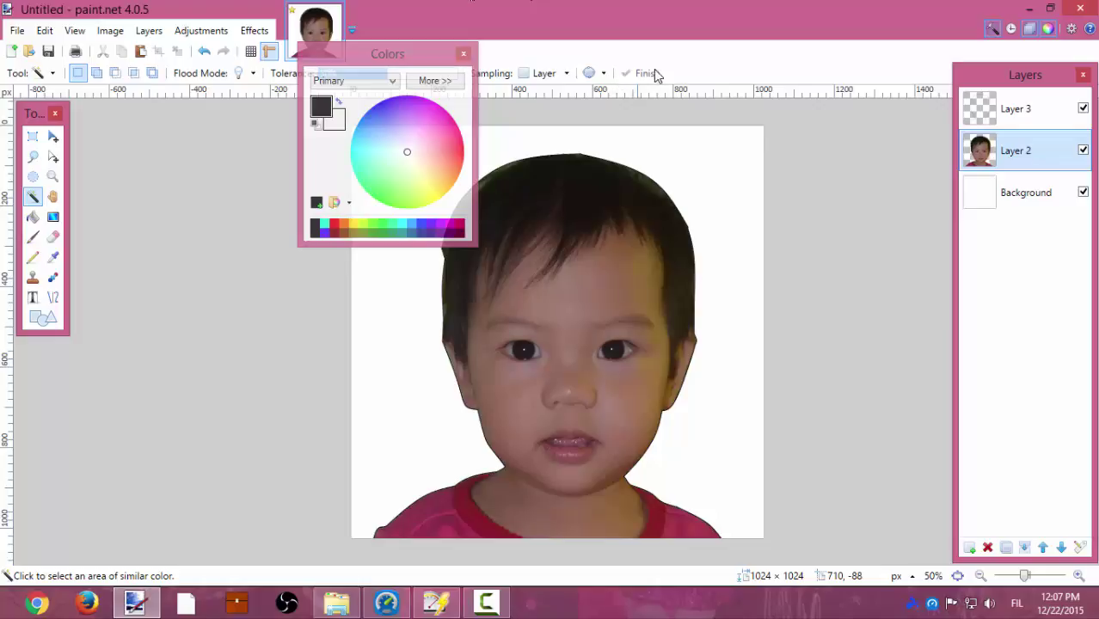
pyautogui.click(1036, 110)
pyautogui.click(995, 549)
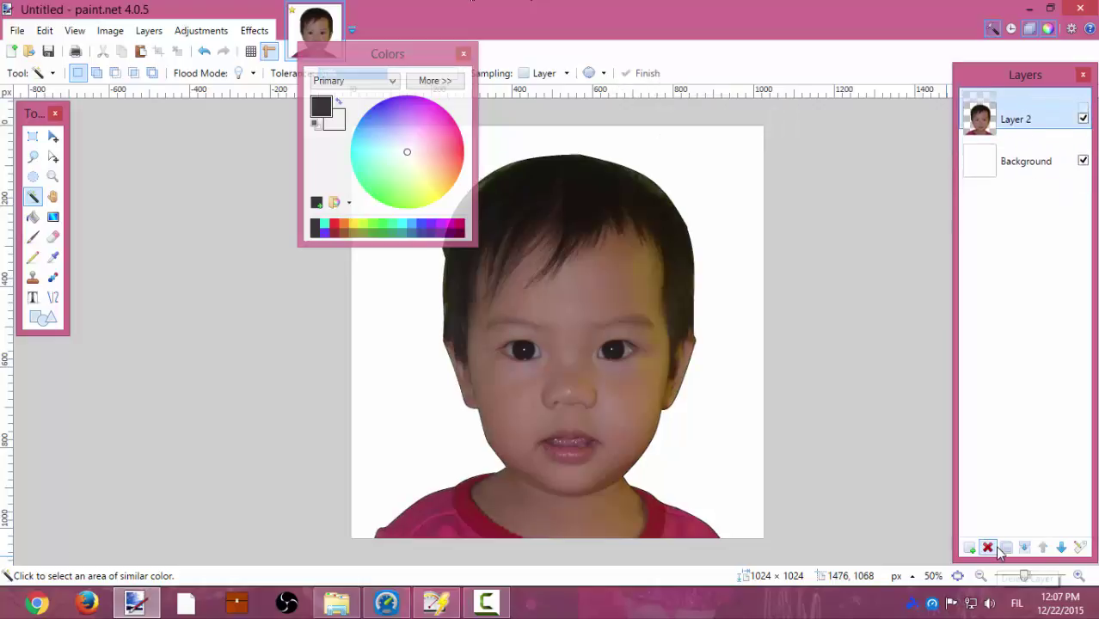
pyautogui.click(1019, 581)
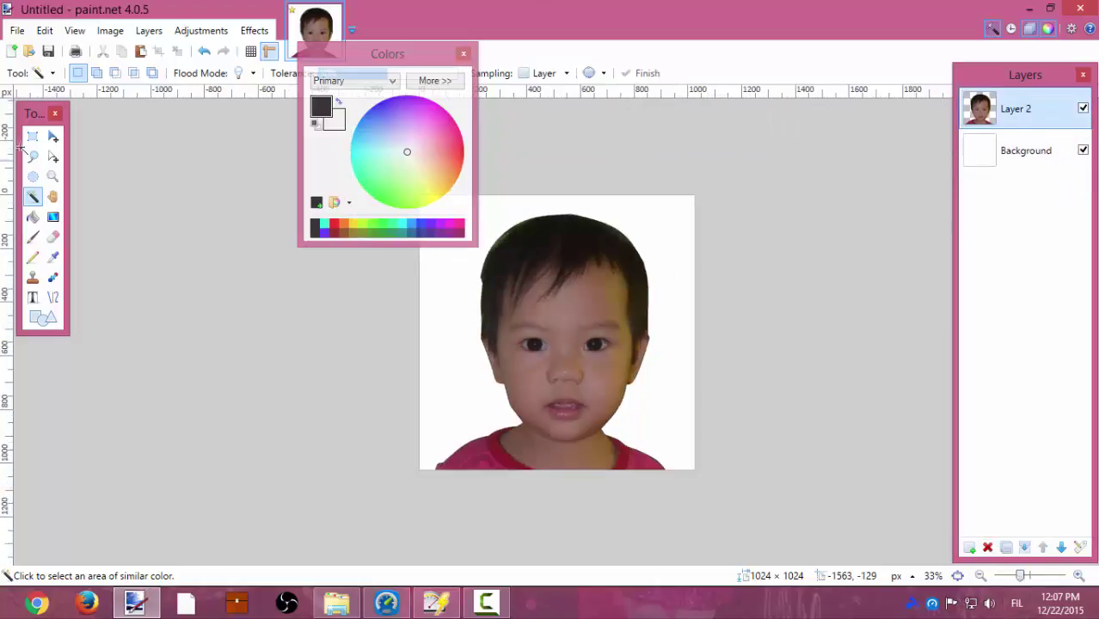
# Scale the child cut-out down to about 616 px with Move Selected Pixels.
pyautogui.click(53, 137)
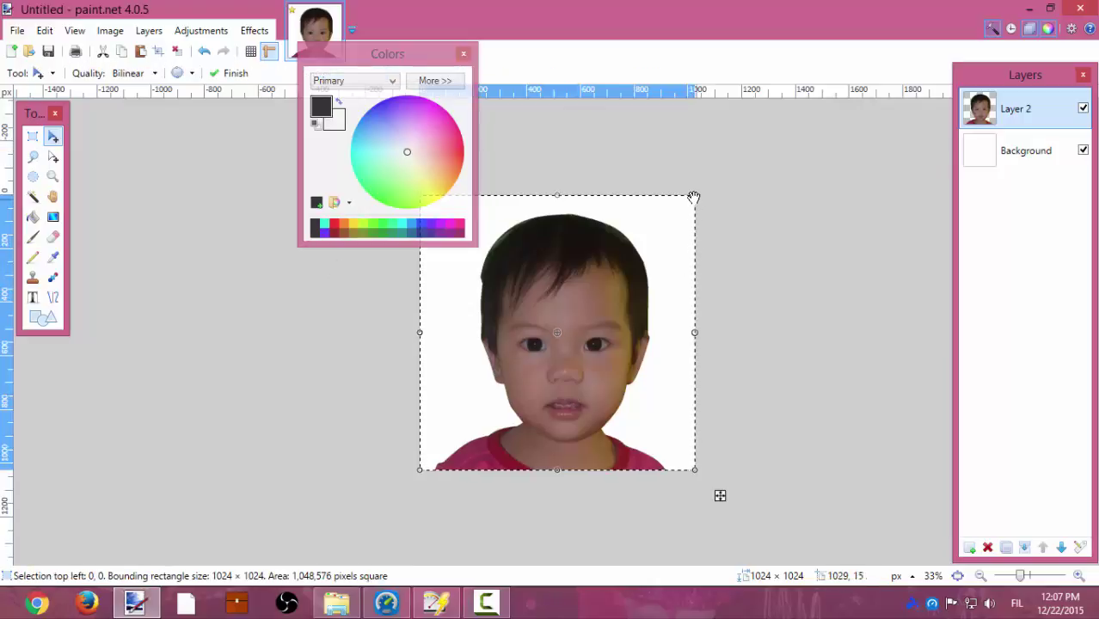
pyautogui.moveTo(694, 197); pyautogui.dragTo(595, 295)
pyautogui.moveTo(507, 400); pyautogui.dragTo(577, 339)
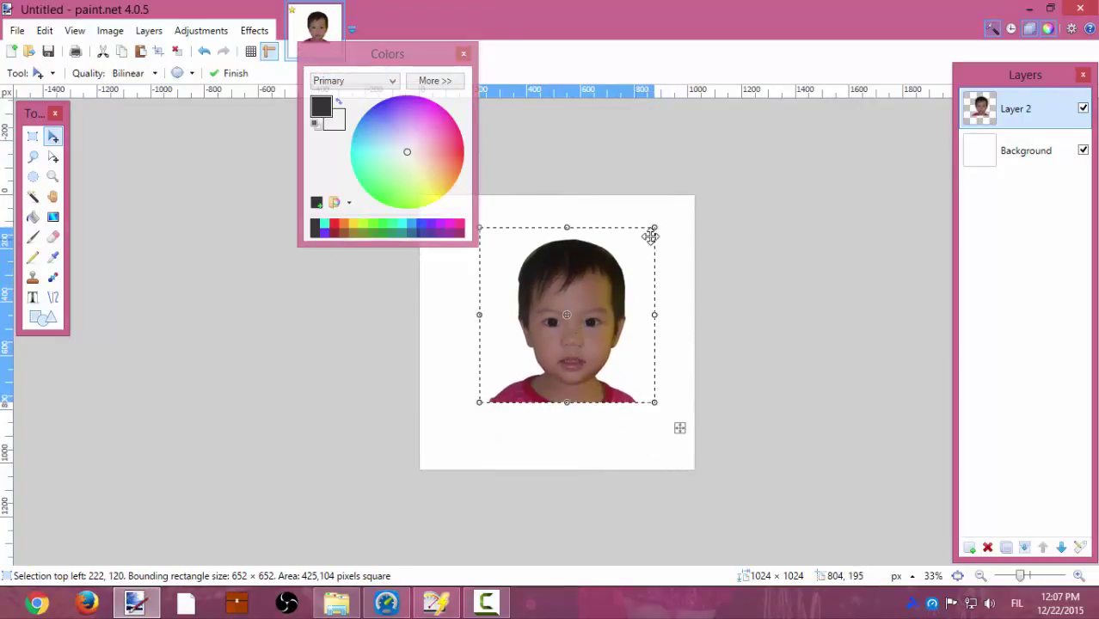
pyautogui.moveTo(649, 236); pyautogui.dragTo(516, 188)
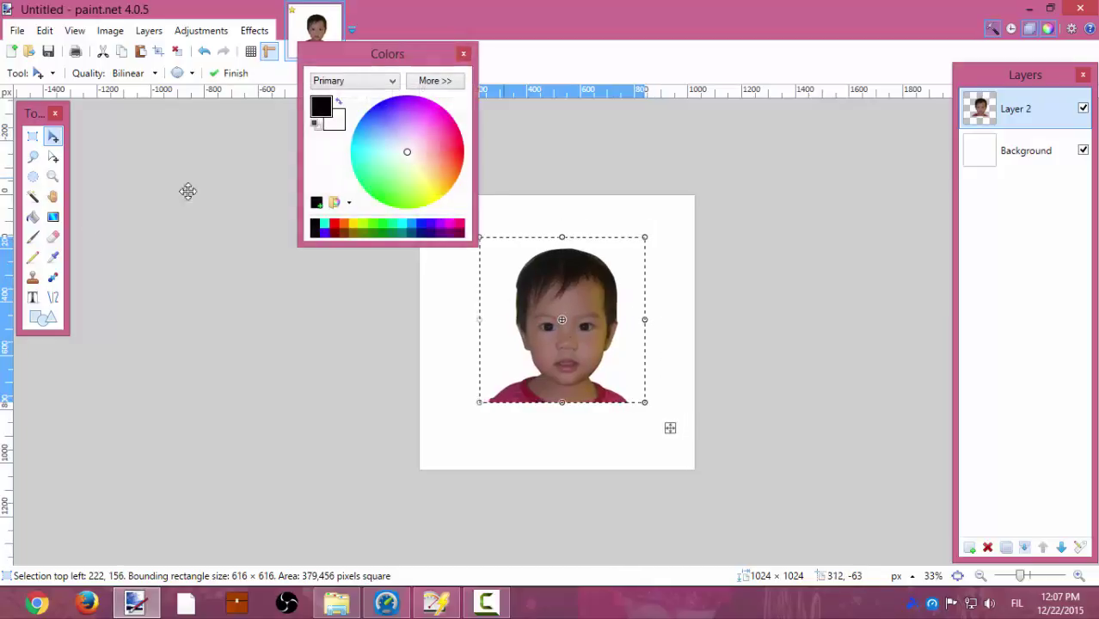
pyautogui.moveTo(433, 55); pyautogui.dragTo(223, 255)
pyautogui.click(255, 252)
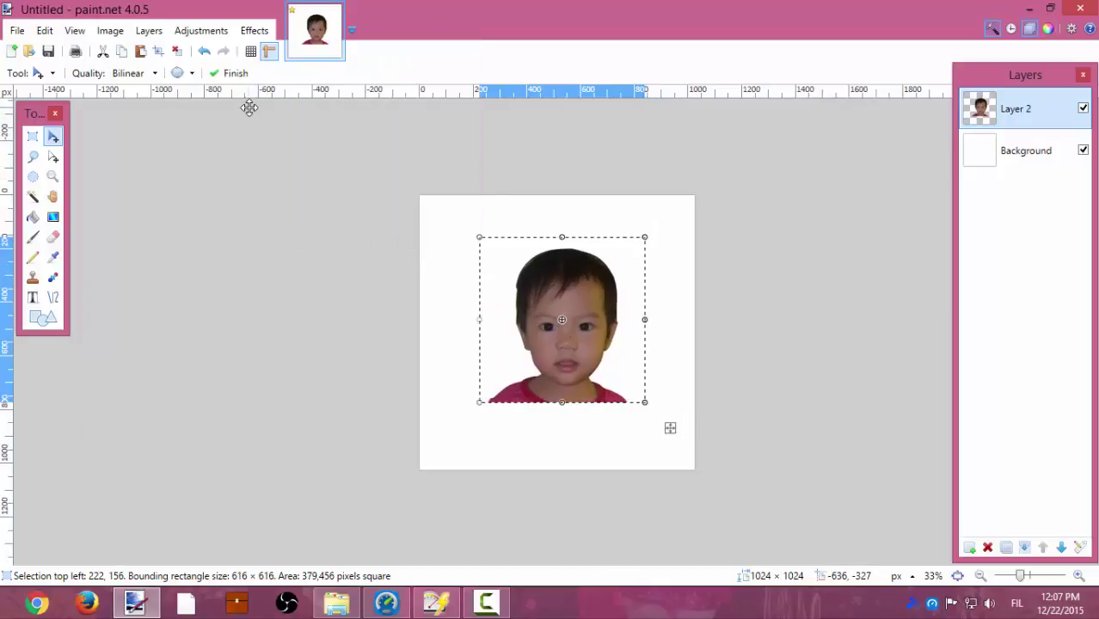
# Centre the shrunken child on the canvas with Object Align Center Both.
pyautogui.click(253, 31)
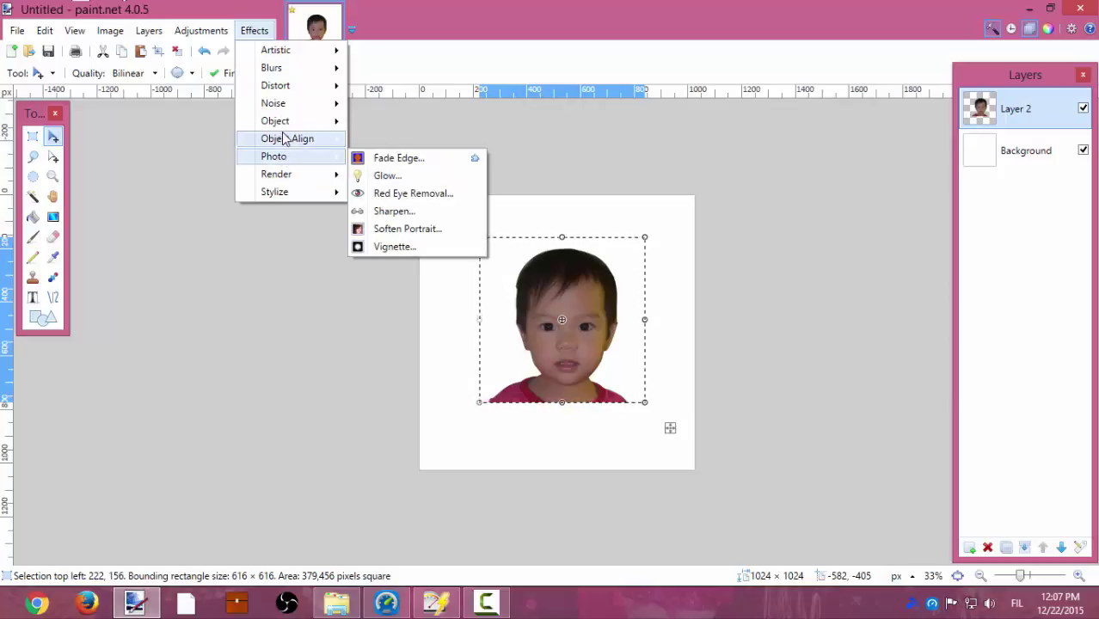
pyautogui.click(405, 141)
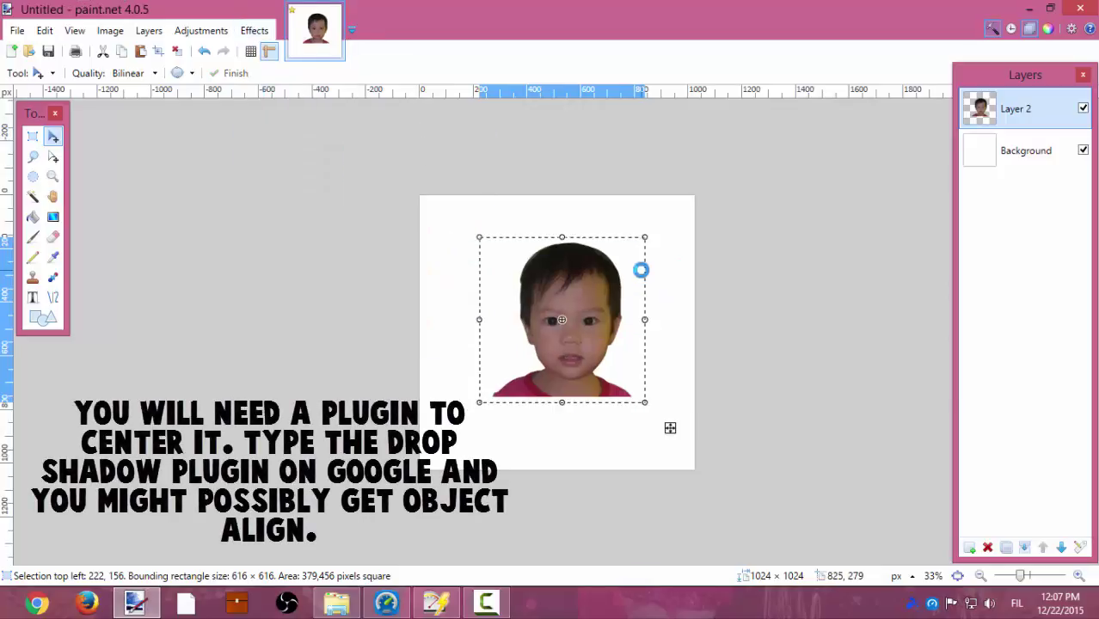
pyautogui.click(178, 50)
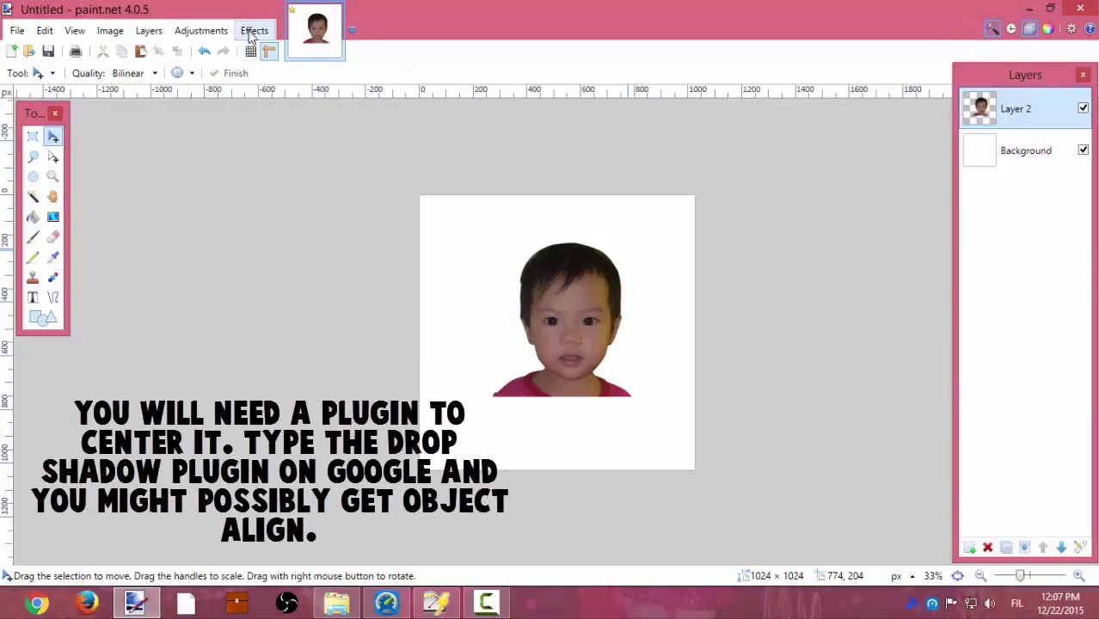
pyautogui.click(255, 31)
pyautogui.moveTo(287, 161)
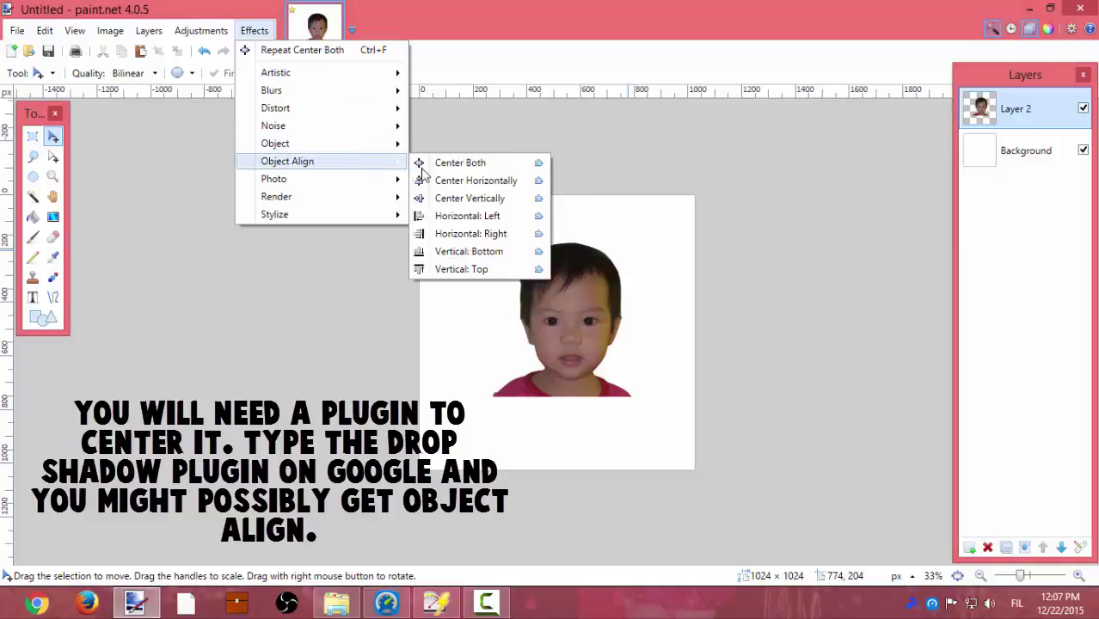
pyautogui.click(457, 162)
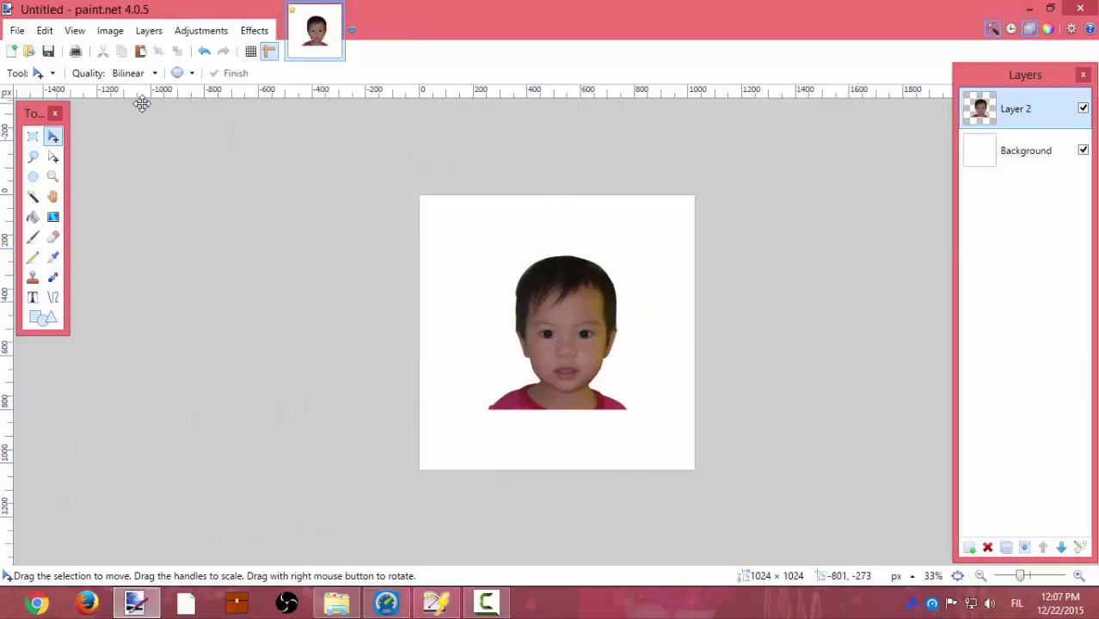
pyautogui.click(150, 32)
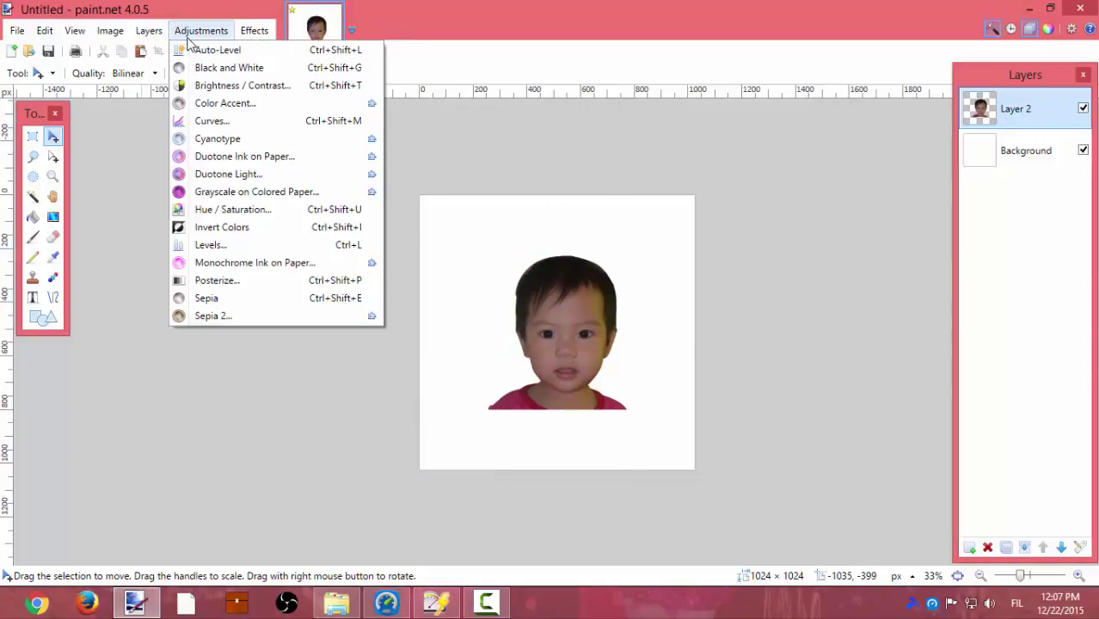
# Apply Brightness / Contrast with contrast 100 and brightness about 20 to the child's photo.
pyautogui.click(210, 85)
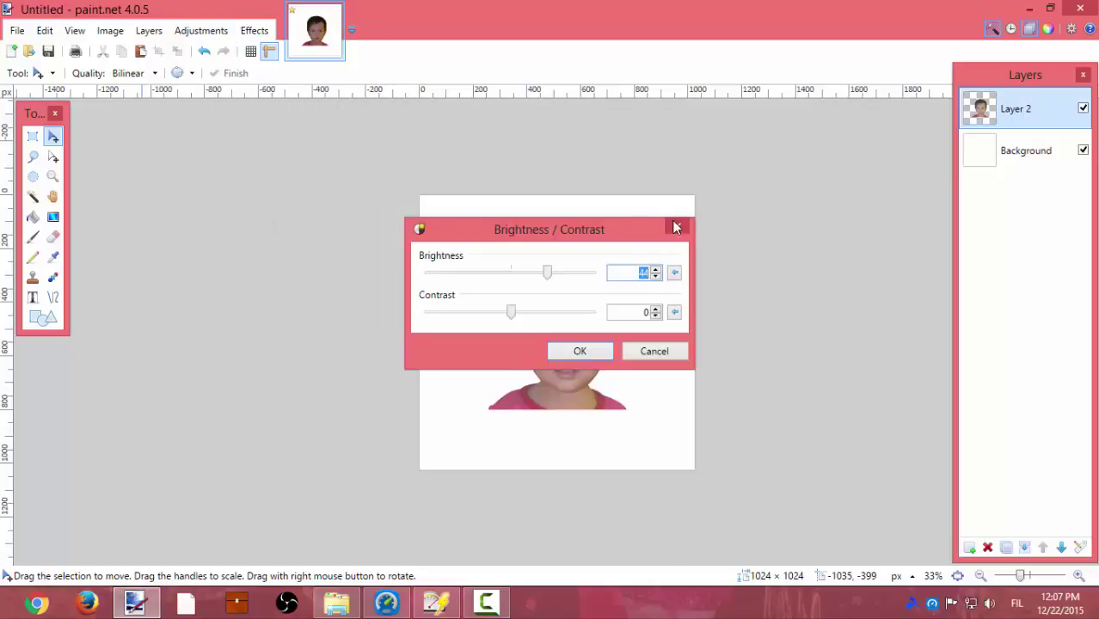
pyautogui.moveTo(624, 231); pyautogui.dragTo(644, 80)
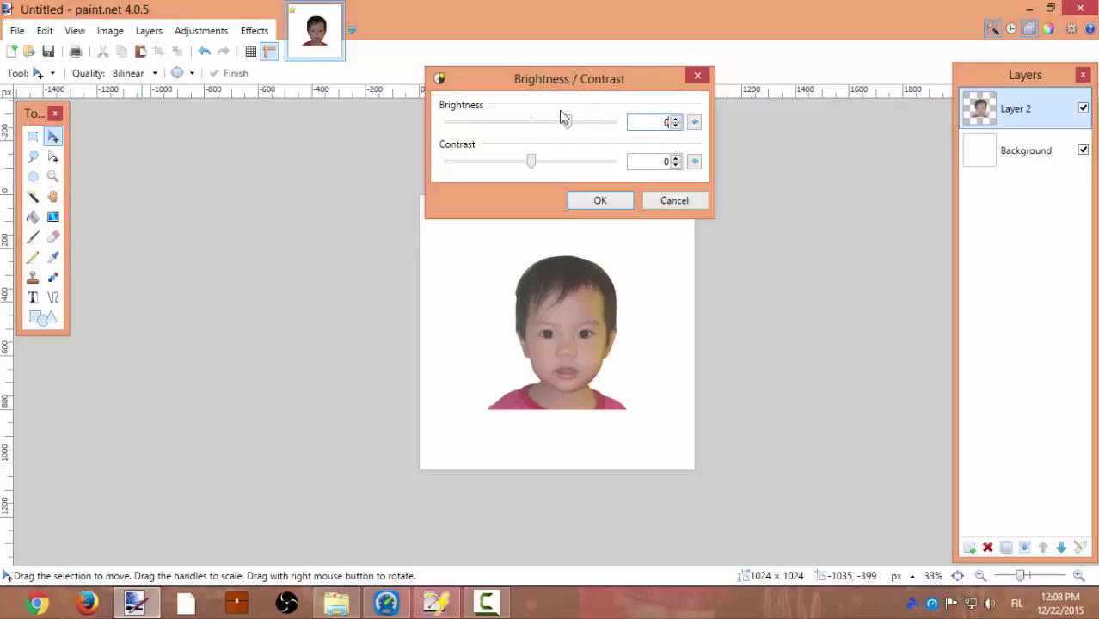
pyautogui.moveTo(567, 125); pyautogui.dragTo(531, 129)
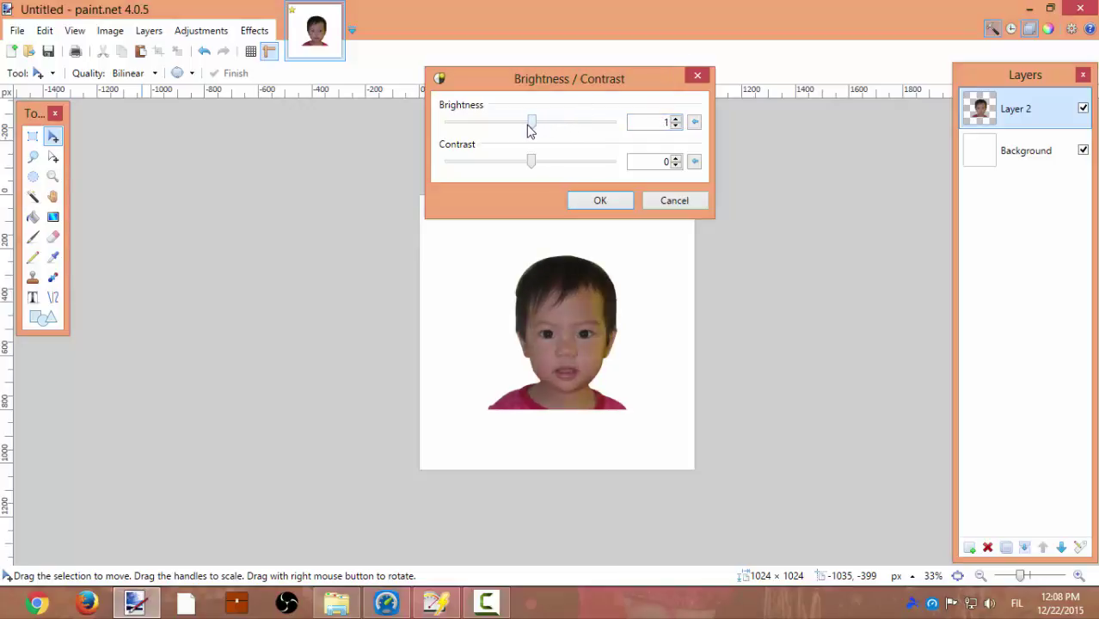
pyautogui.moveTo(531, 163)
pyautogui.mouseDown()
pyautogui.moveTo(599, 163)
pyautogui.moveTo(623, 182)
pyautogui.mouseUp()
pyautogui.moveTo(531, 128)
pyautogui.mouseDown()
pyautogui.moveTo(554, 120)
pyautogui.moveTo(544, 121)
pyautogui.mouseUp()
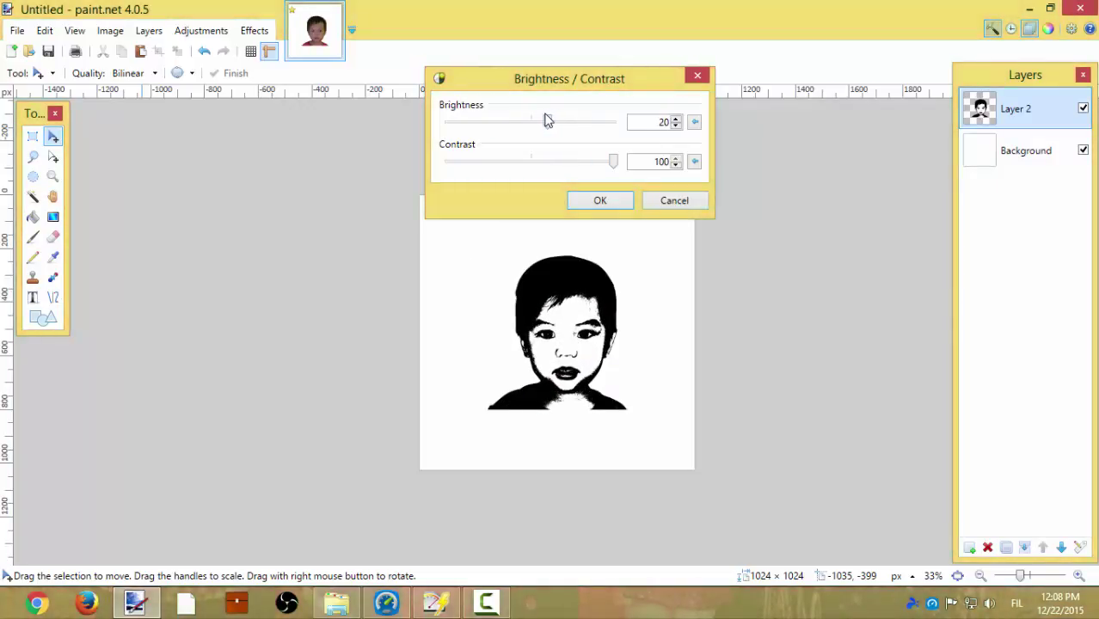
pyautogui.click(598, 201)
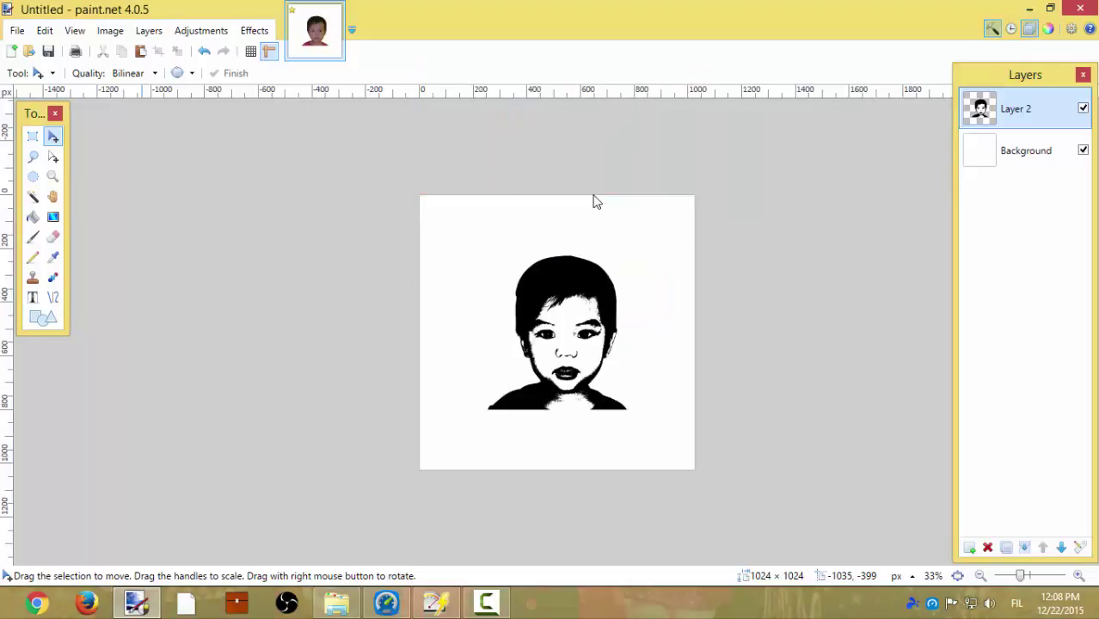
# Add a new layer and set up the Ellipse shape with a 30 px outline width.
pyautogui.click(969, 547)
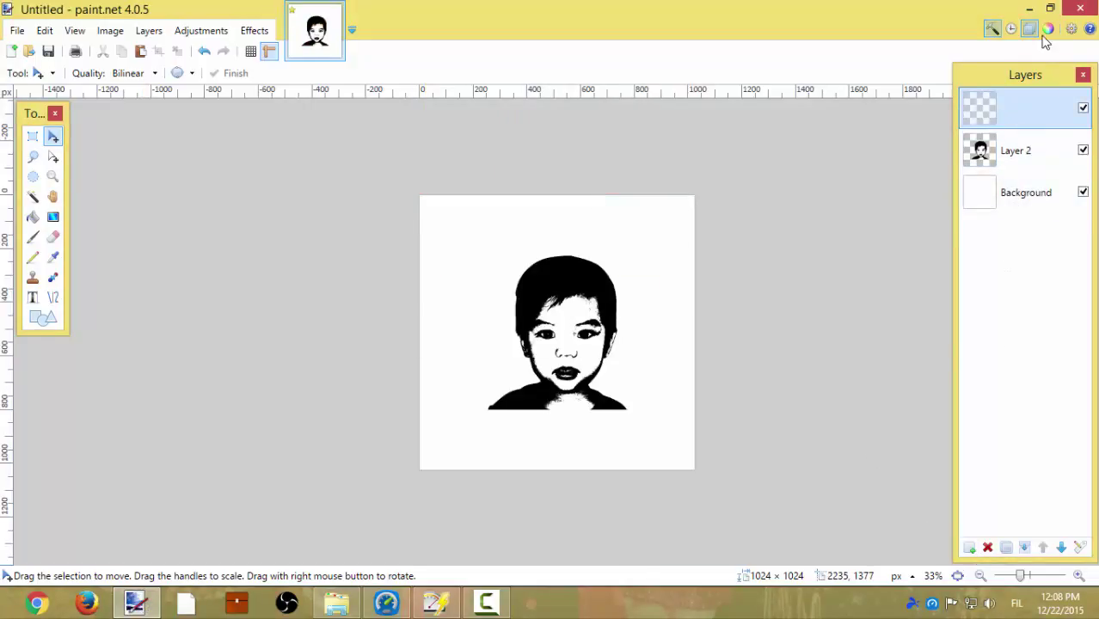
pyautogui.click(1048, 29)
pyautogui.moveTo(206, 258)
pyautogui.mouseDown()
pyautogui.moveTo(168, 343)
pyautogui.moveTo(109, 335)
pyautogui.mouseUp()
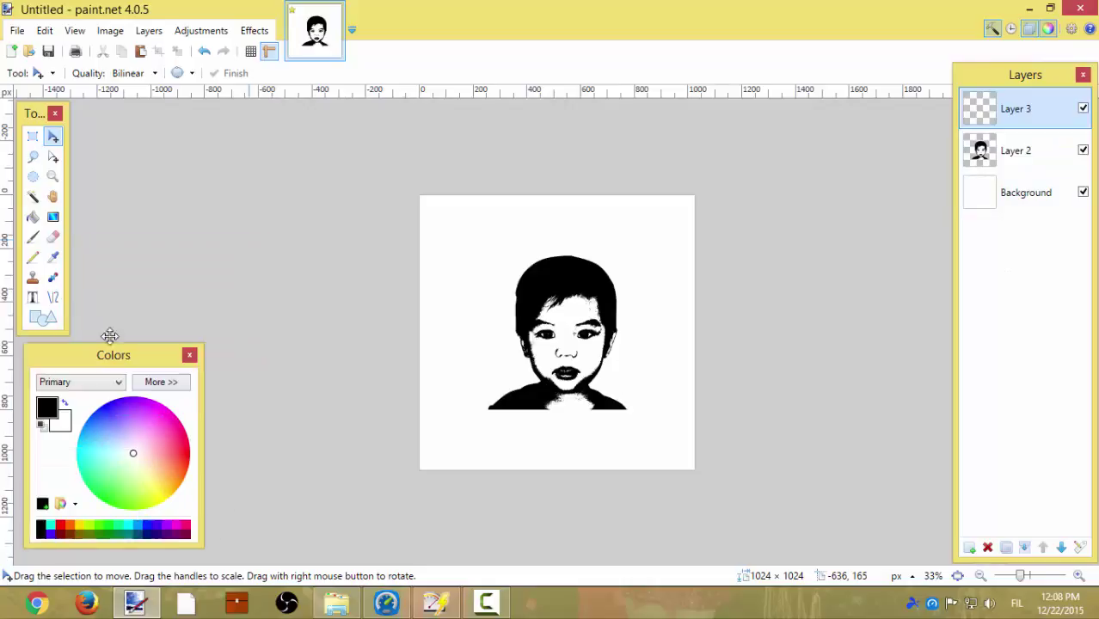
pyautogui.click(43, 319)
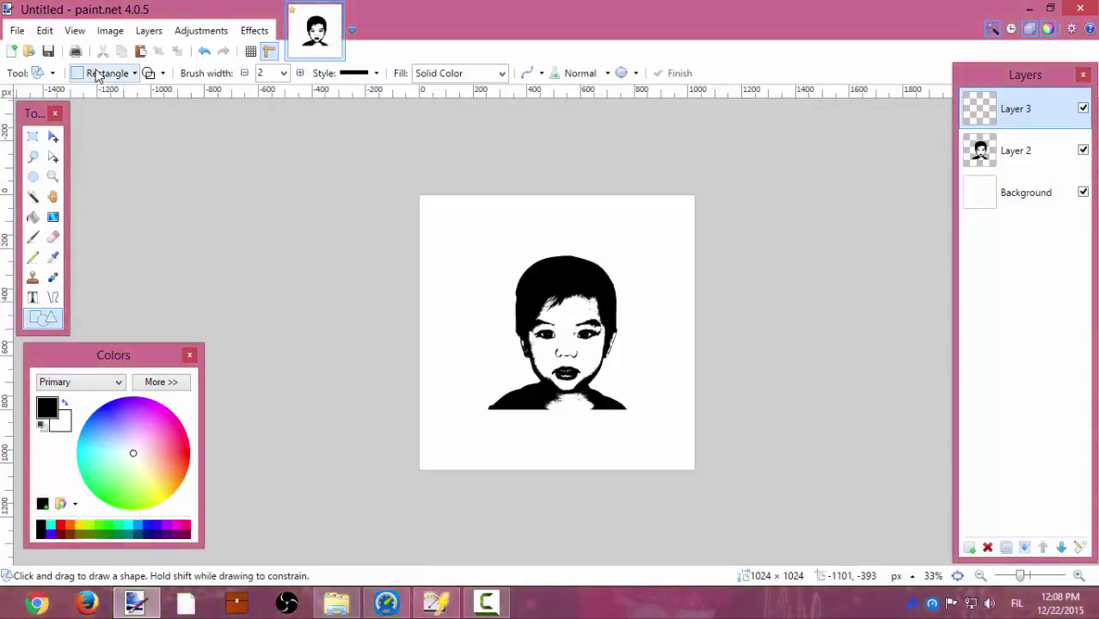
pyautogui.click(96, 73)
pyautogui.click(129, 110)
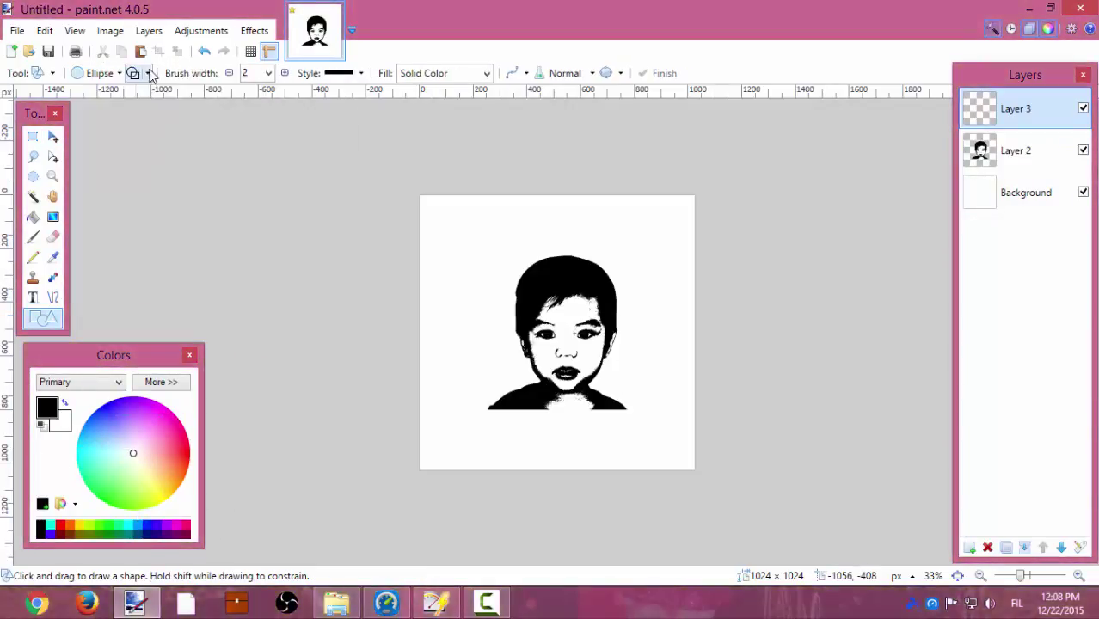
pyautogui.click(267, 73)
pyautogui.click(274, 282)
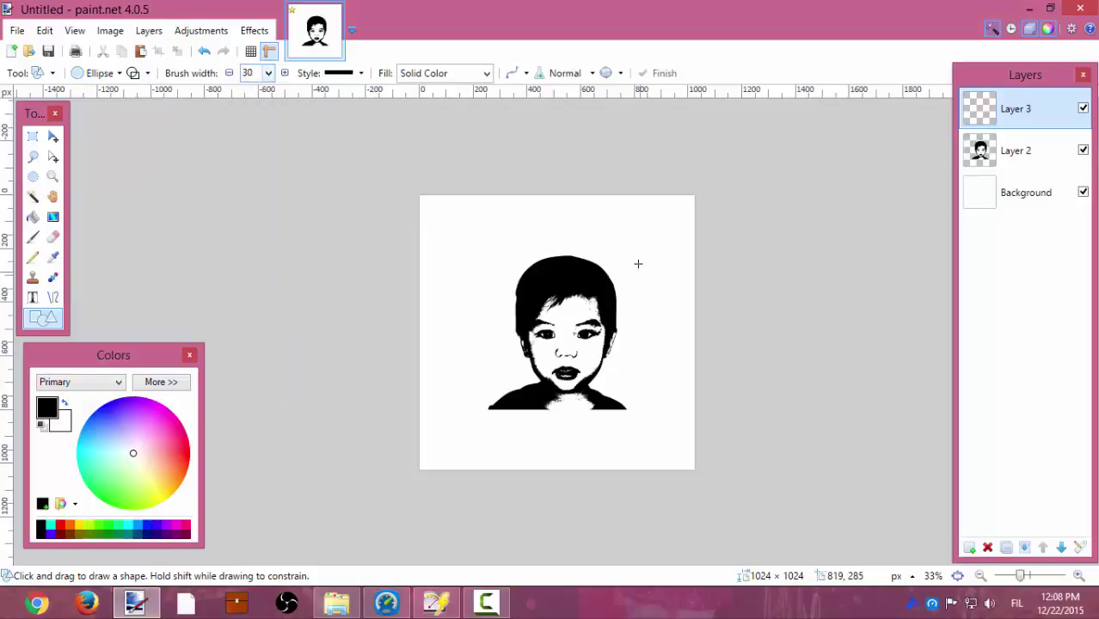
# Draw a thick ring around the portrait, centre it, and add an empty layer beneath it.
pyautogui.moveTo(639, 241); pyautogui.dragTo(440, 467)
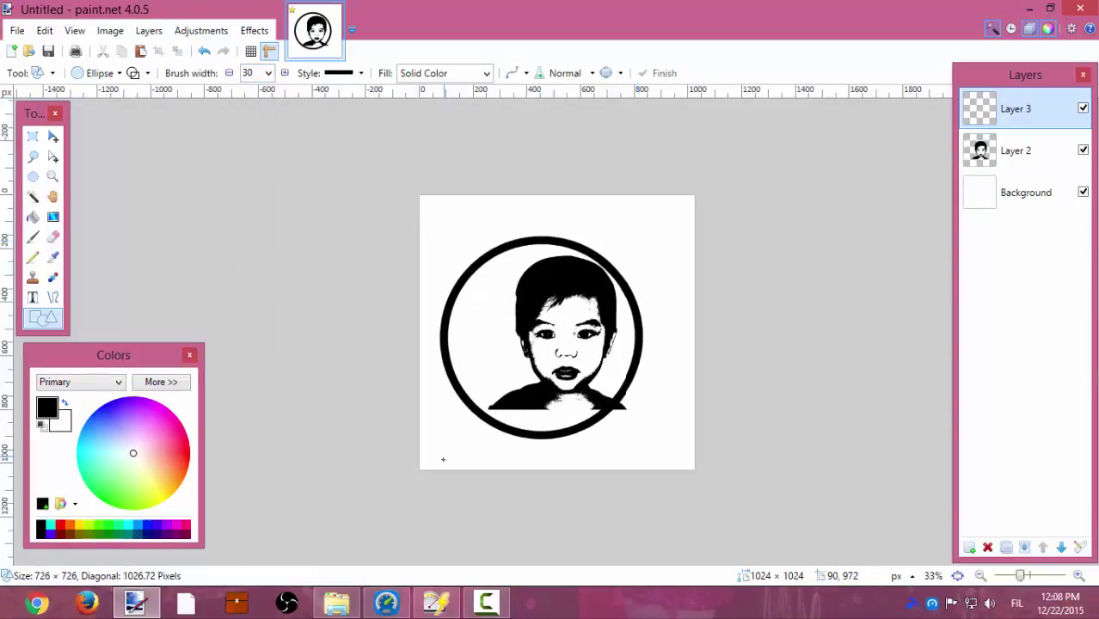
pyautogui.moveTo(572, 365); pyautogui.dragTo(587, 373)
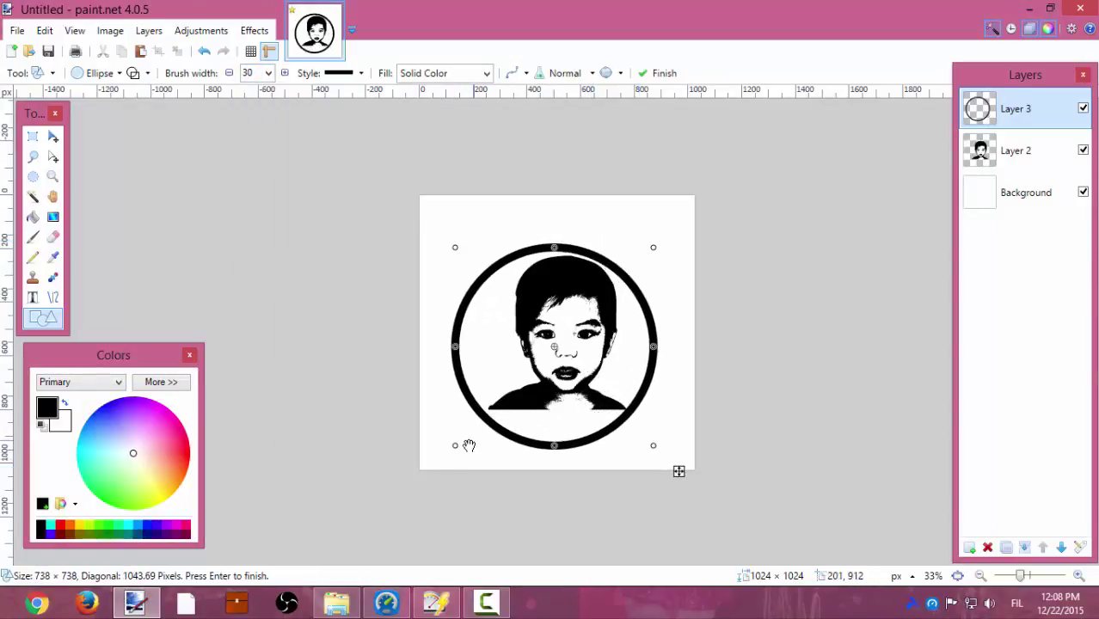
pyautogui.moveTo(454, 450); pyautogui.dragTo(441, 458)
pyautogui.moveTo(678, 471); pyautogui.dragTo(691, 475)
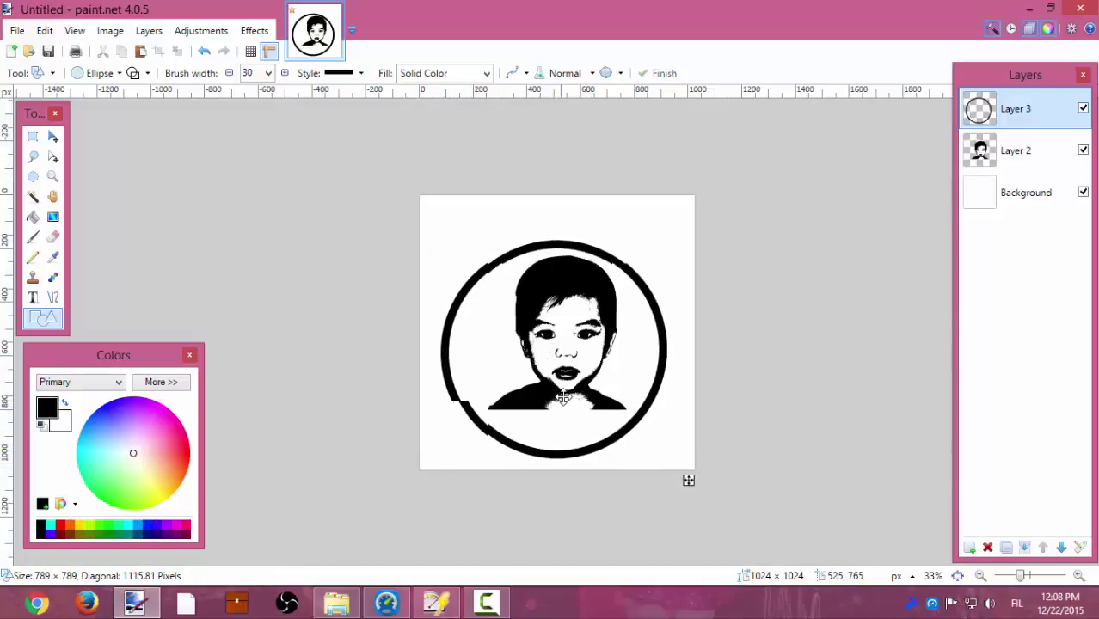
pyautogui.click(658, 73)
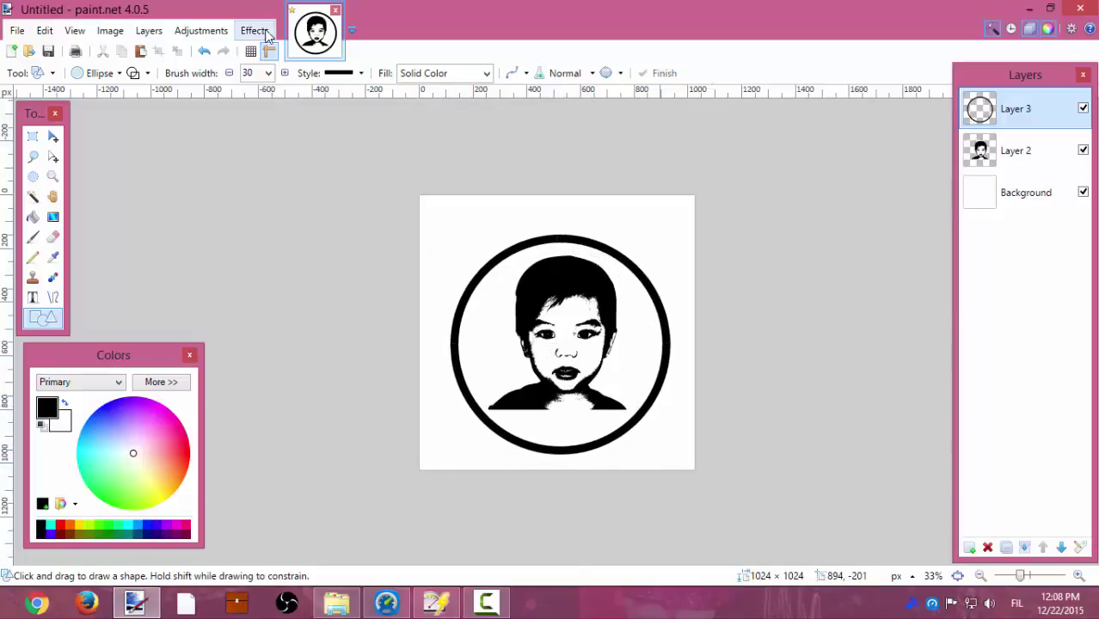
pyautogui.click(255, 30)
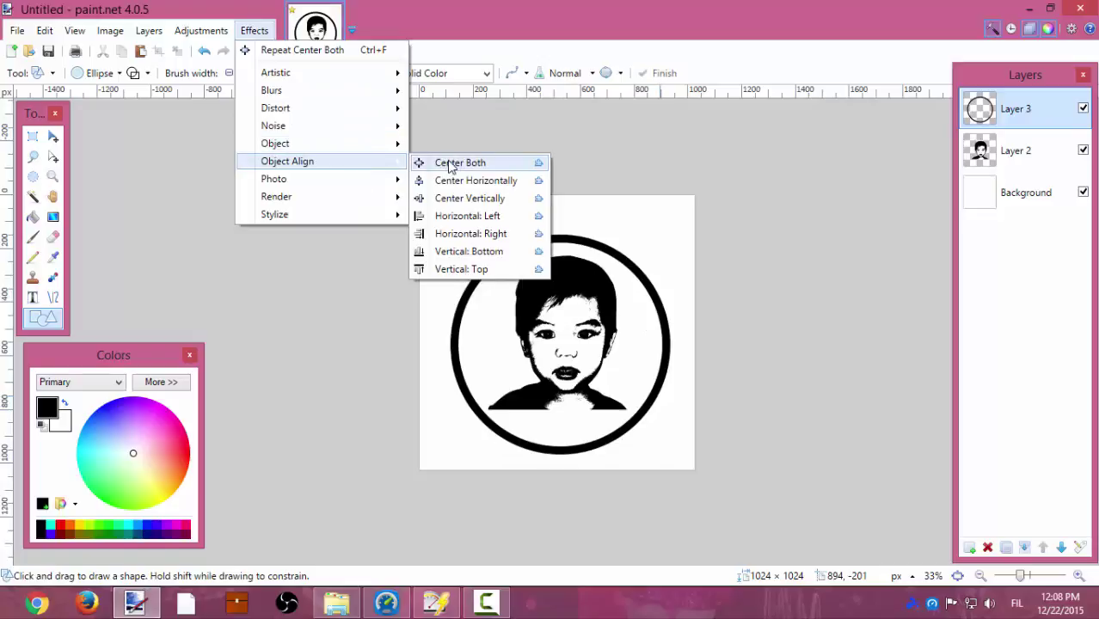
pyautogui.click(447, 163)
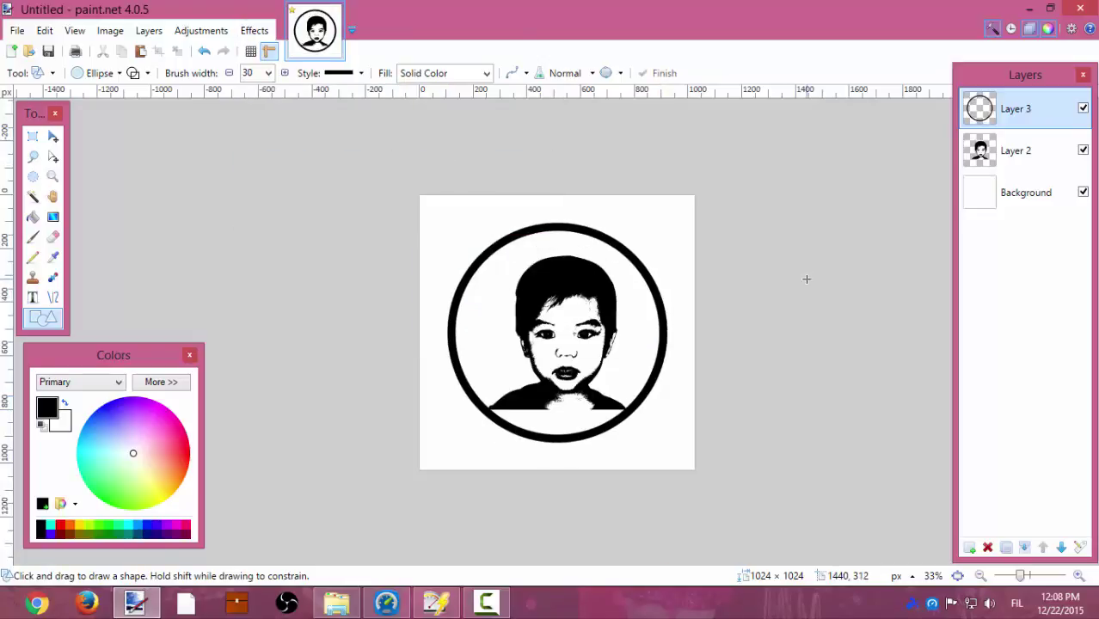
pyautogui.click(966, 549)
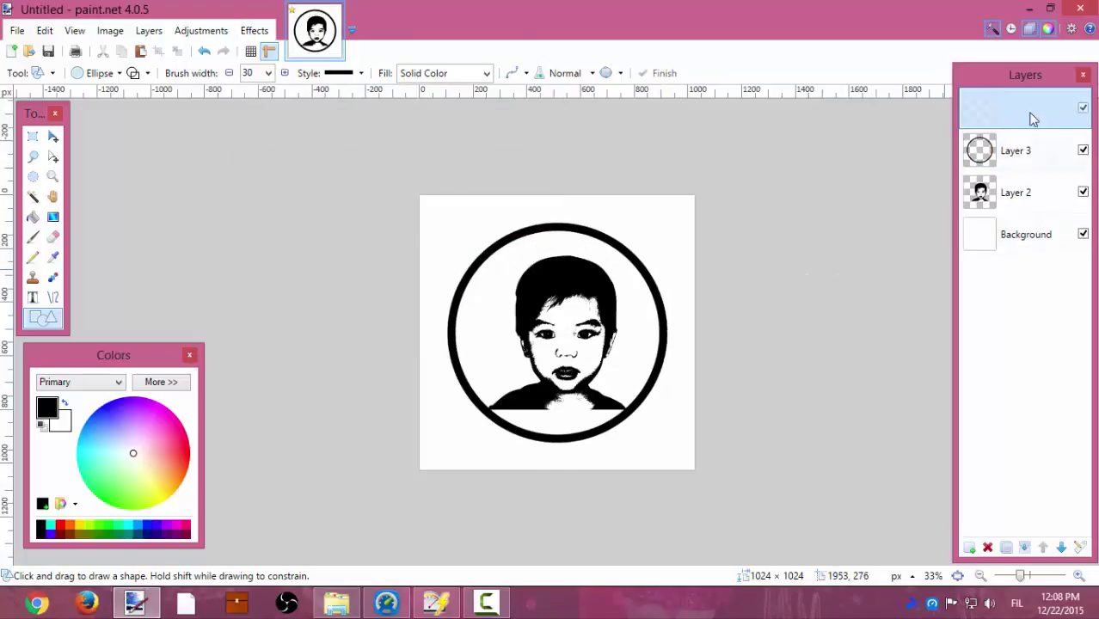
pyautogui.moveTo(1030, 115); pyautogui.dragTo(1027, 153)
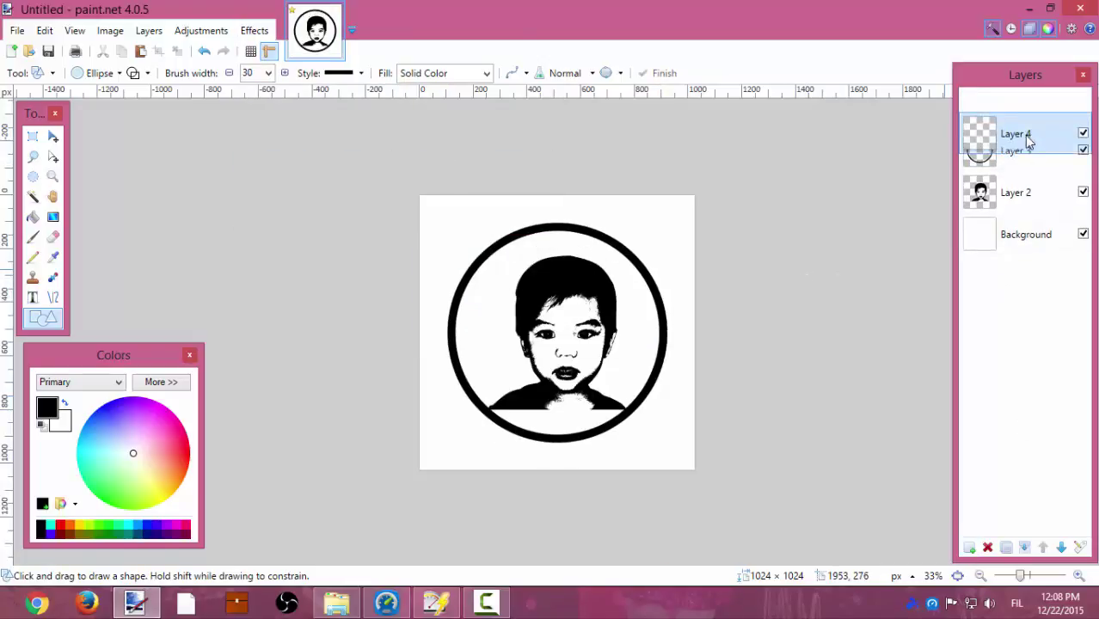
# Select the Text tool with the Bebas Neue font.
pyautogui.click(33, 299)
pyautogui.click(203, 73)
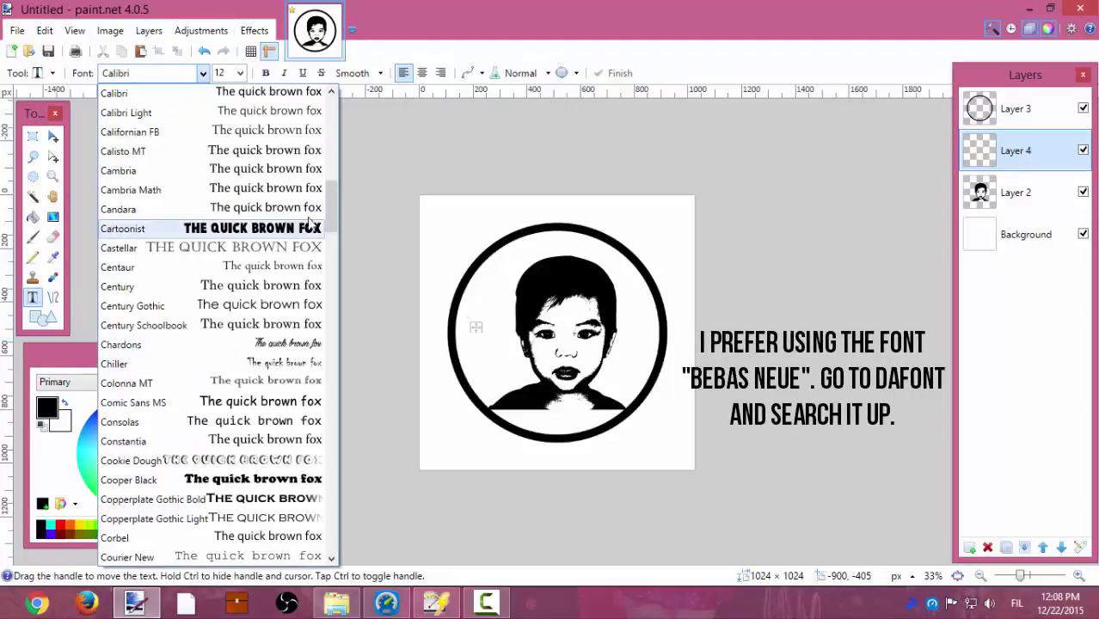
pyautogui.moveTo(333, 197); pyautogui.dragTo(329, 140)
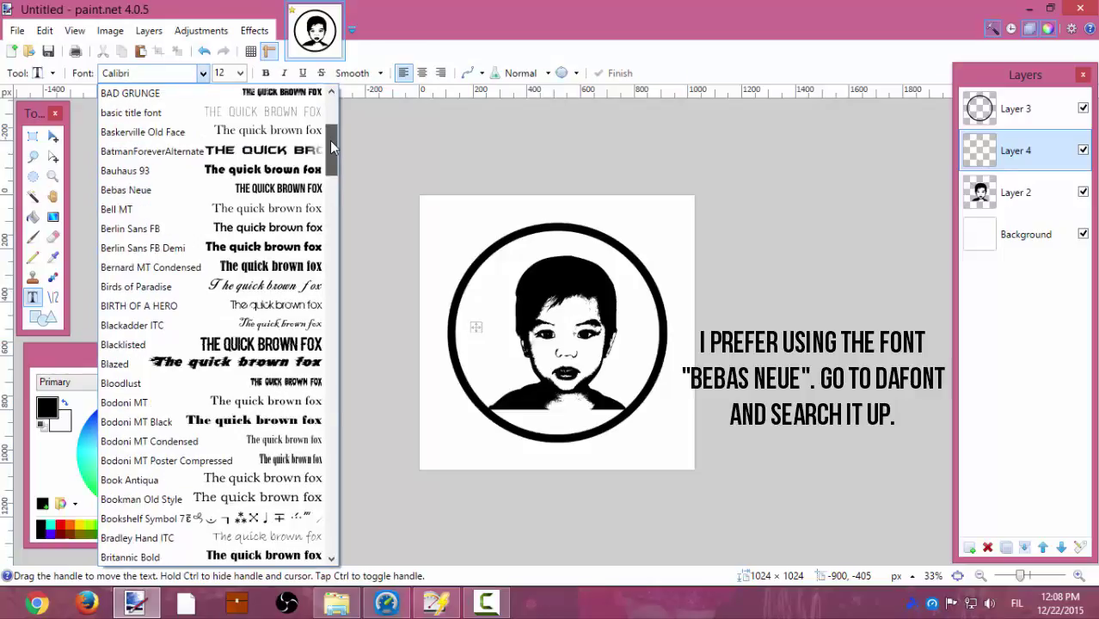
pyautogui.click(288, 189)
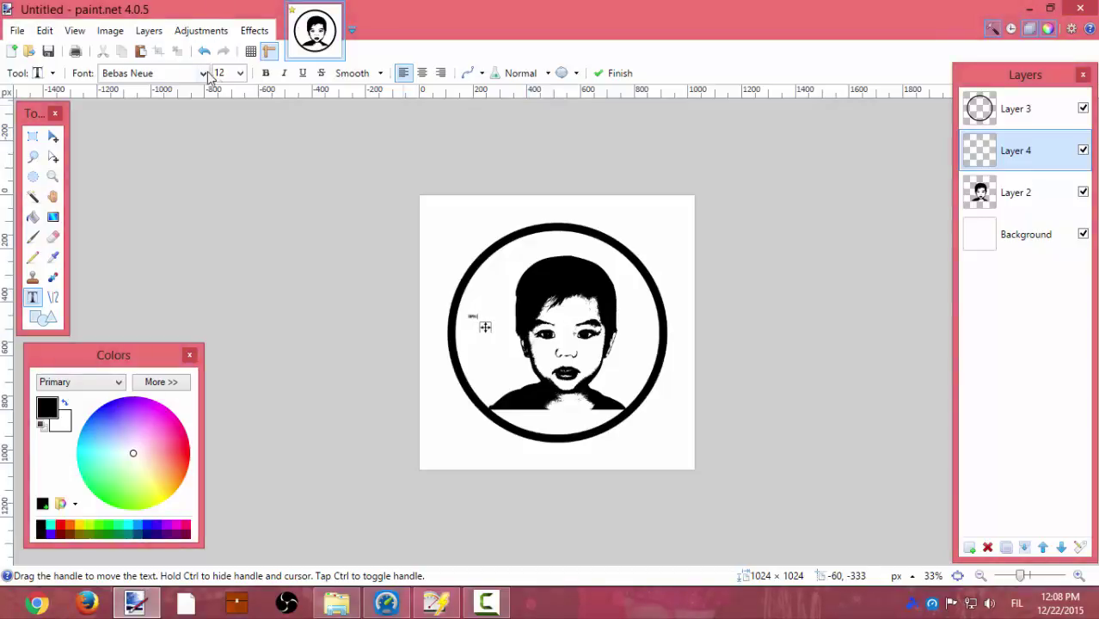
# Set the SOPHIA text to size 96 and commit it.
pyautogui.click(240, 75)
pyautogui.click(224, 222)
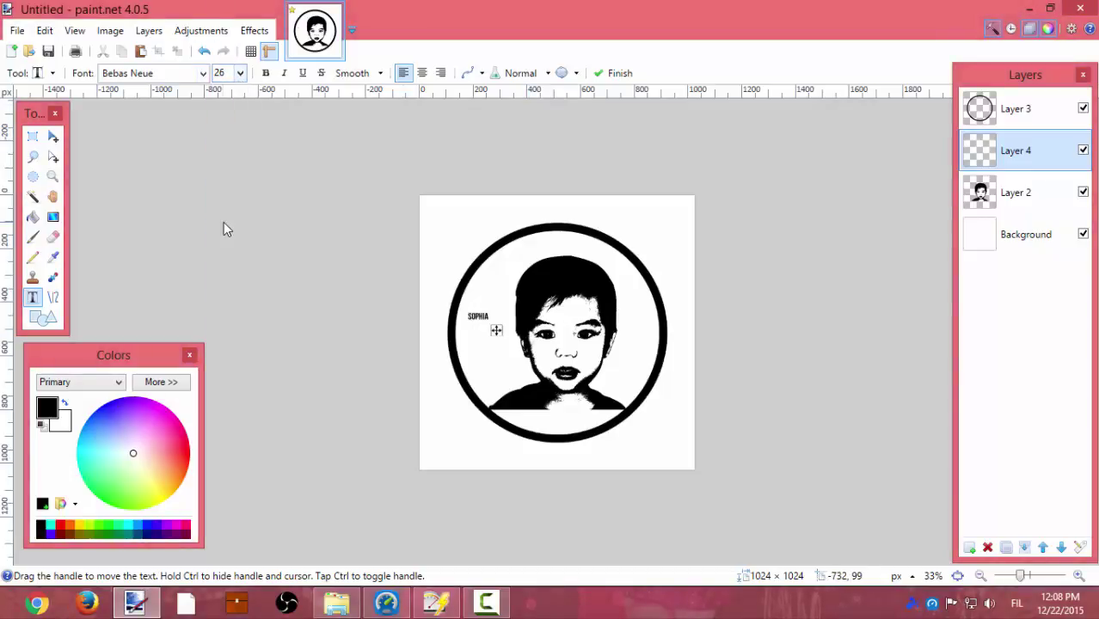
pyautogui.click(240, 73)
pyautogui.click(230, 260)
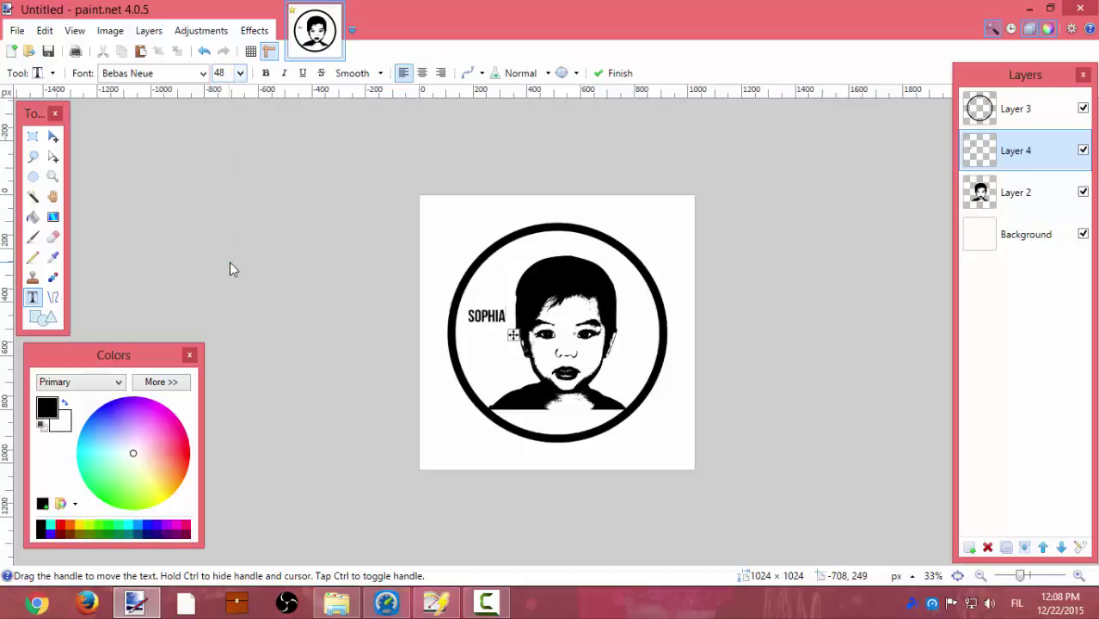
pyautogui.click(240, 73)
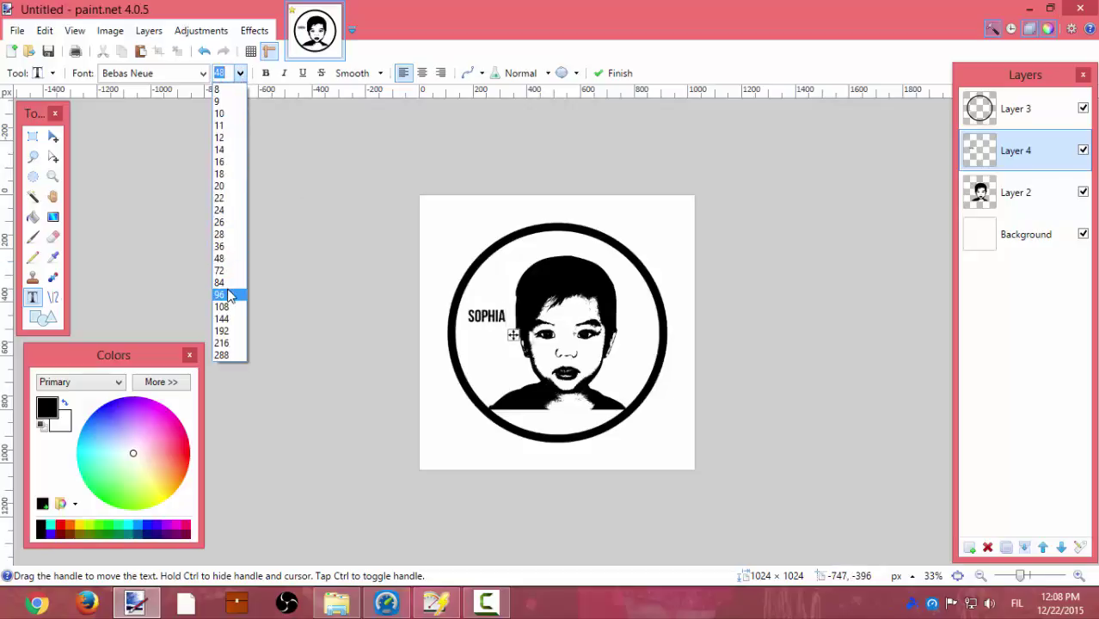
pyautogui.click(230, 287)
pyautogui.click(615, 74)
pyautogui.click(52, 136)
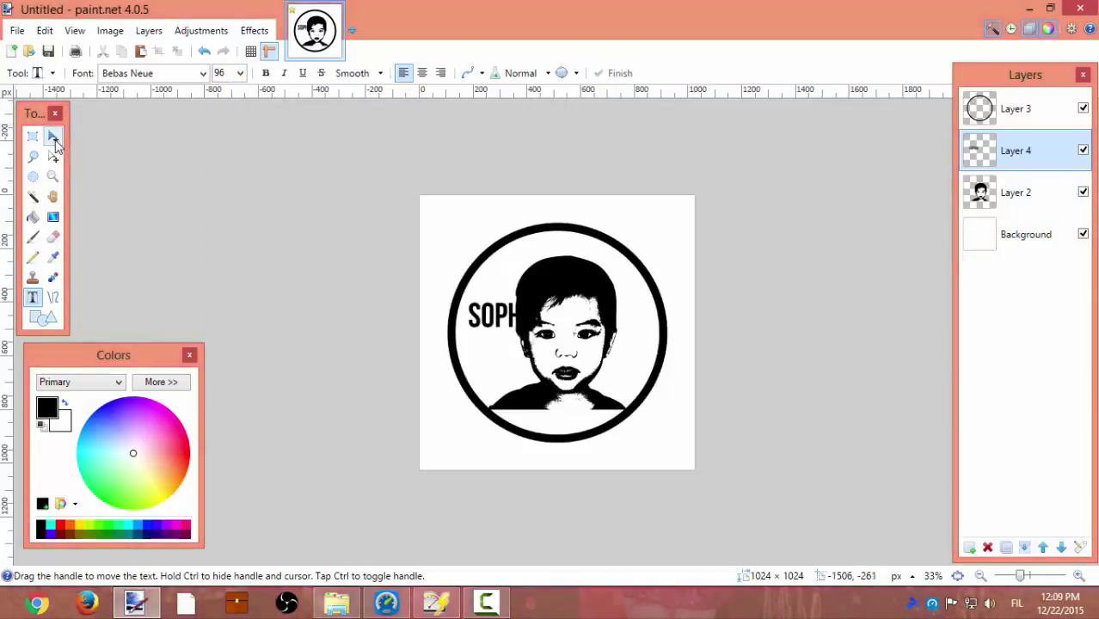
# Rotate the SOPHIA text about 86° so it runs vertically.
pyautogui.hotkey('ctrl', 'a')
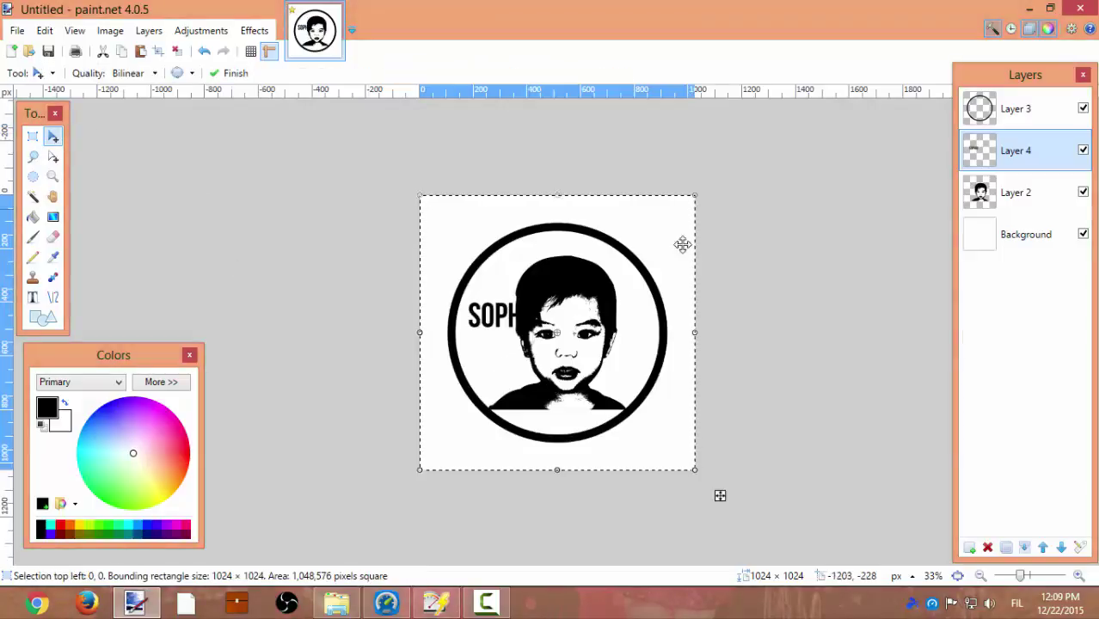
pyautogui.moveTo(708, 188); pyautogui.dragTo(478, 127)
pyautogui.moveTo(594, 361); pyautogui.dragTo(552, 305)
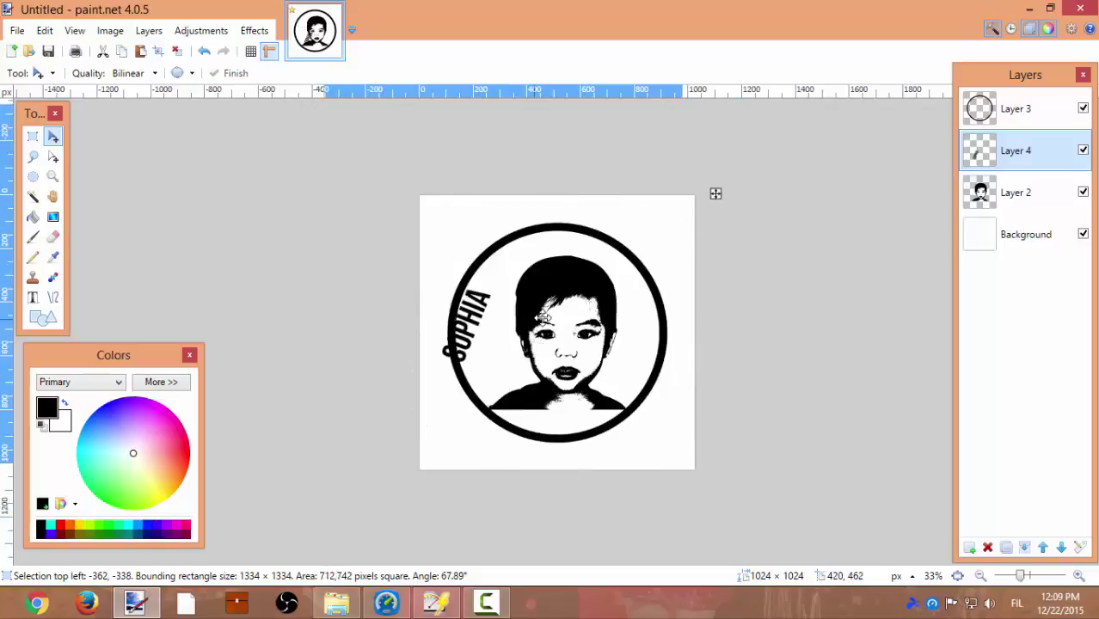
pyautogui.moveTo(717, 213); pyautogui.dragTo(676, 149)
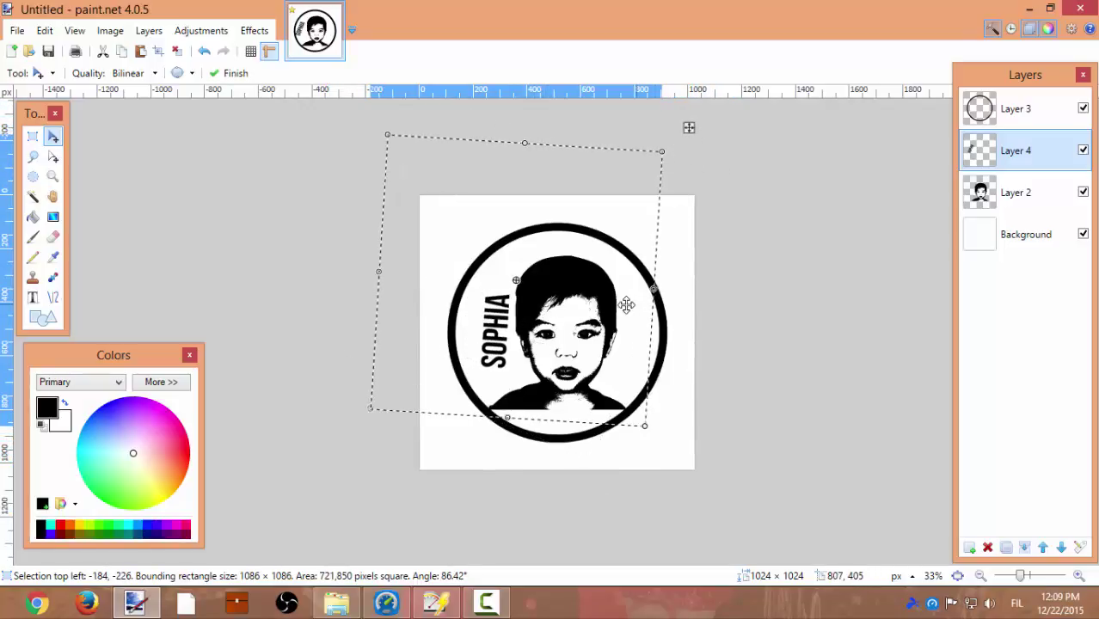
# Enlarge SOPHIA inside the ring left of the face, then merge it into the portrait layer.
pyautogui.moveTo(507, 418); pyautogui.dragTo(491, 454)
pyautogui.moveTo(514, 383); pyautogui.dragTo(523, 362)
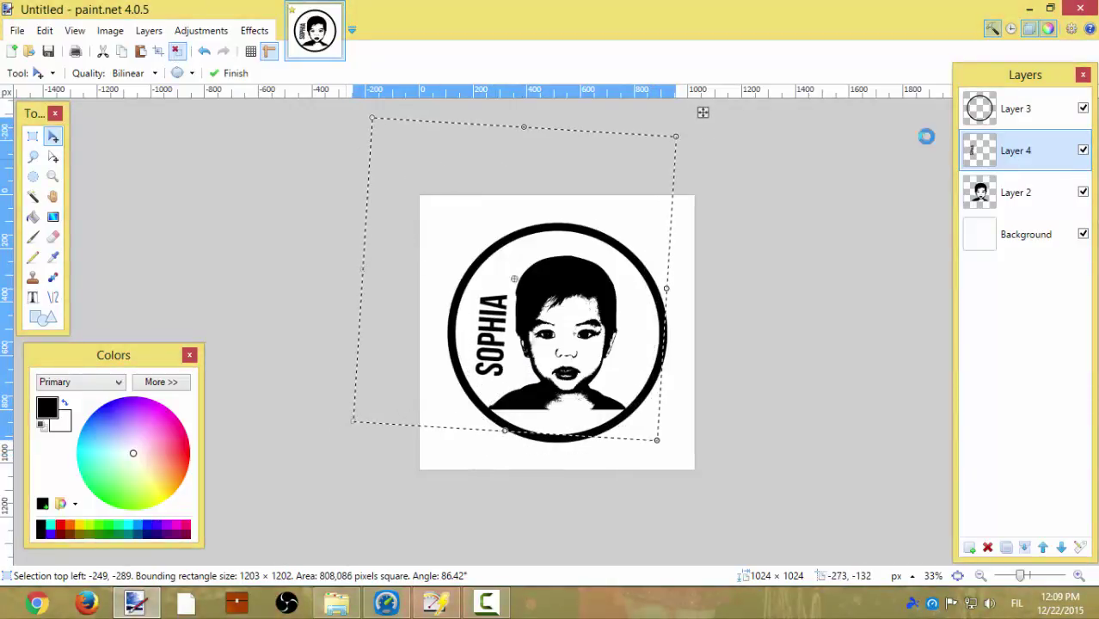
pyautogui.hotkey('ctrl', 'd')
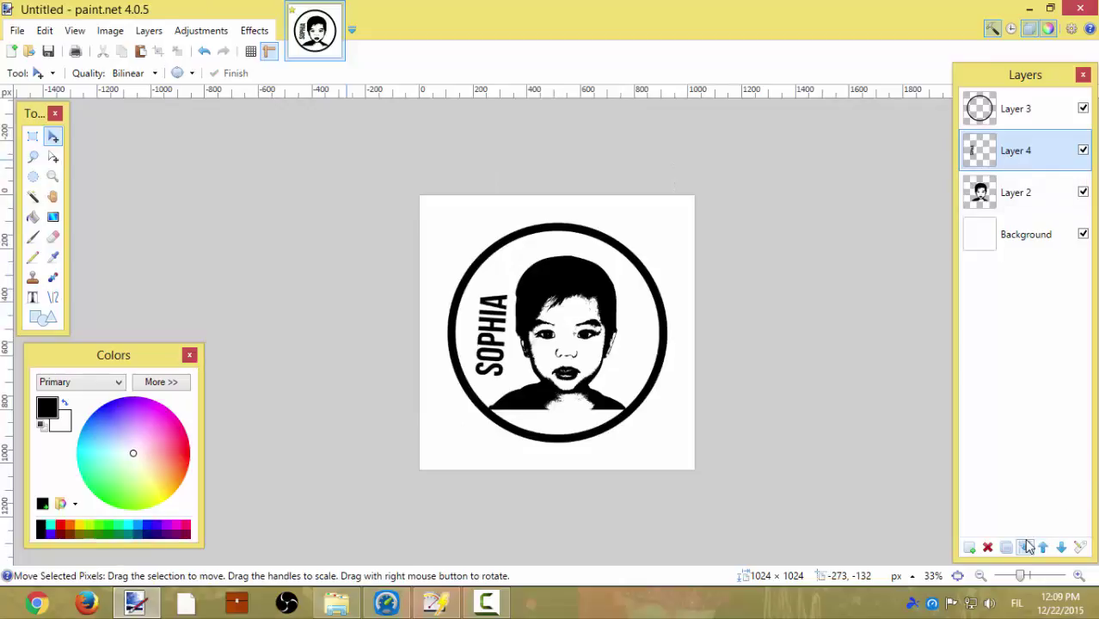
pyautogui.click(1025, 547)
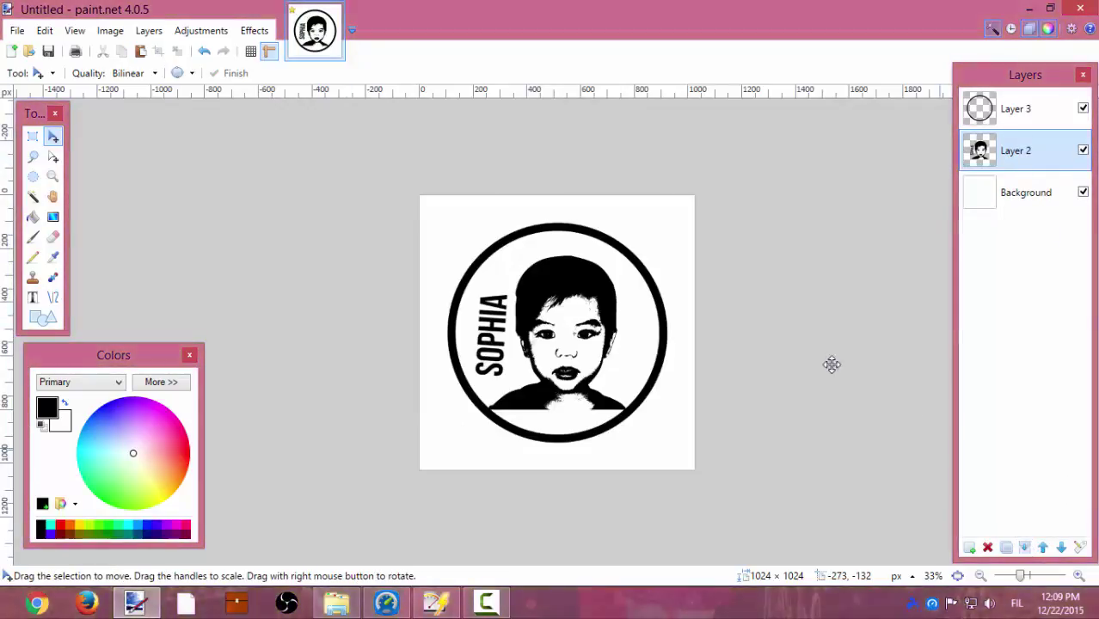
pyautogui.moveTo(1022, 575); pyautogui.dragTo(1020, 576)
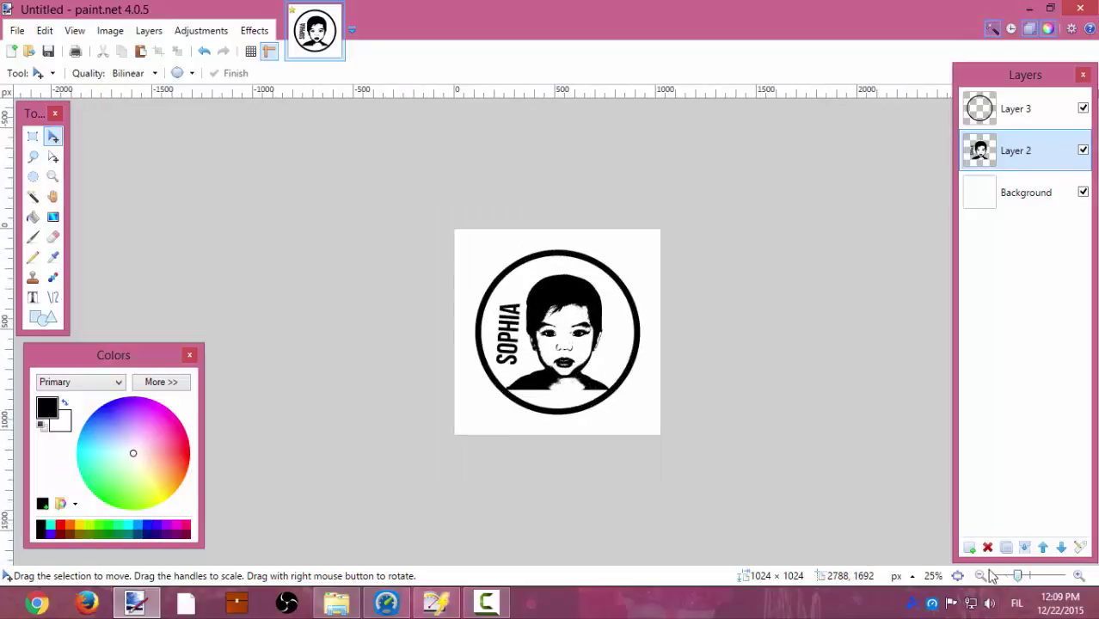
# Add a new top layer with gold as primary and light grey as secondary colour.
pyautogui.click(969, 549)
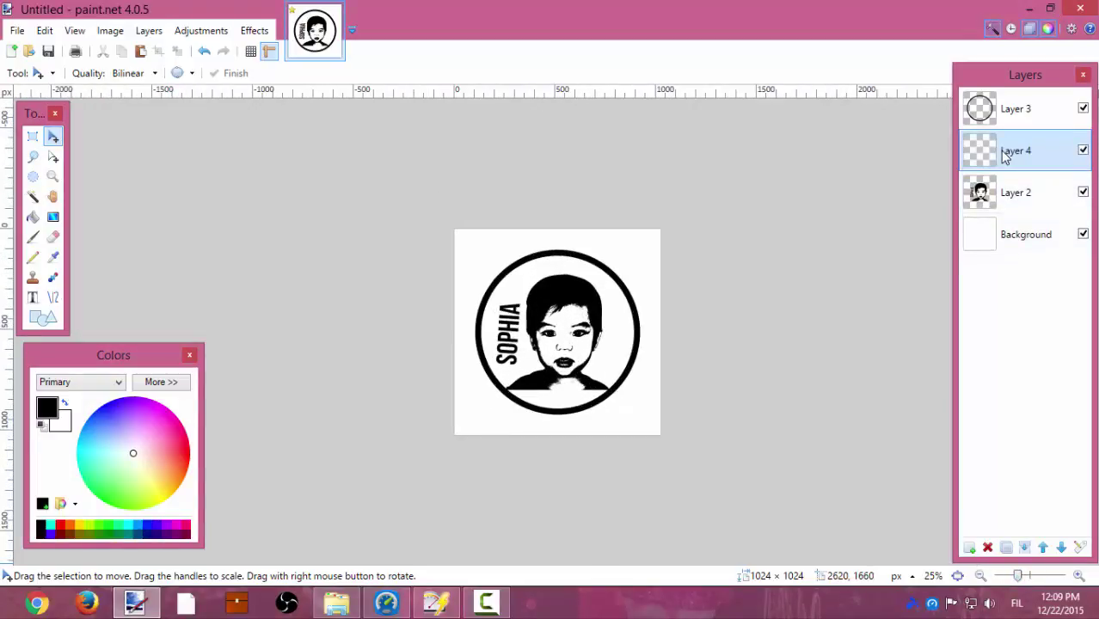
pyautogui.moveTo(1000, 151); pyautogui.dragTo(998, 108)
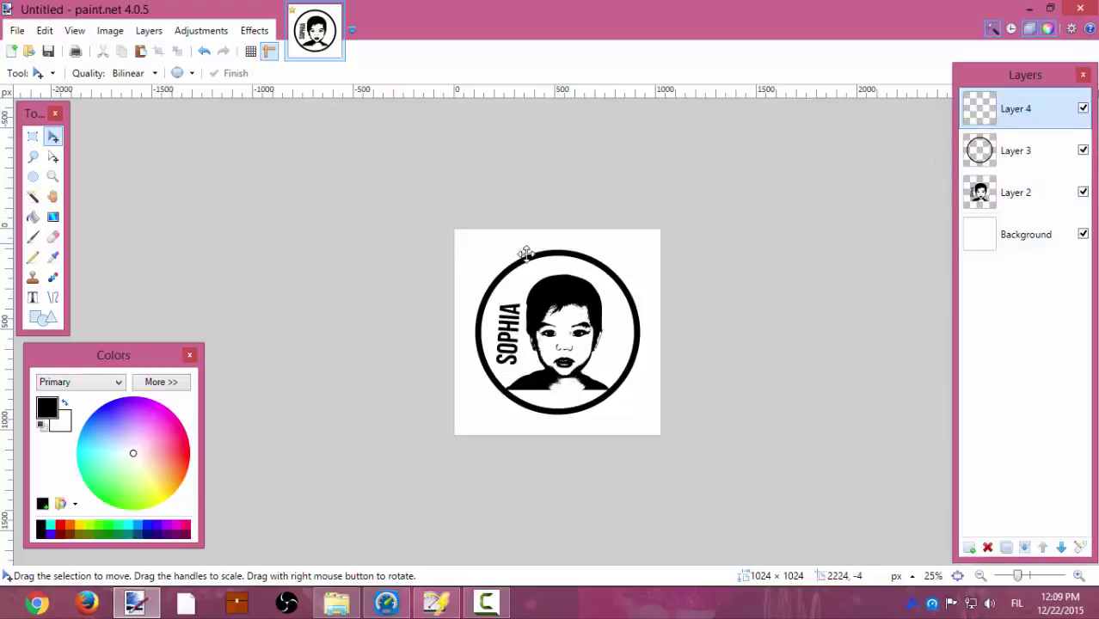
pyautogui.click(157, 382)
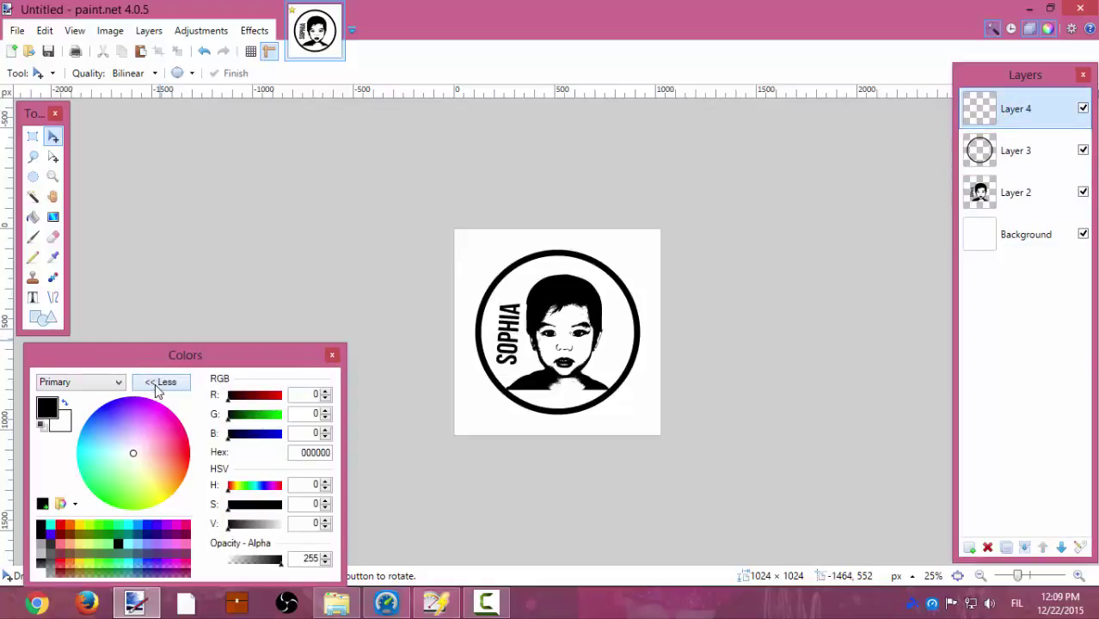
pyautogui.click(42, 555)
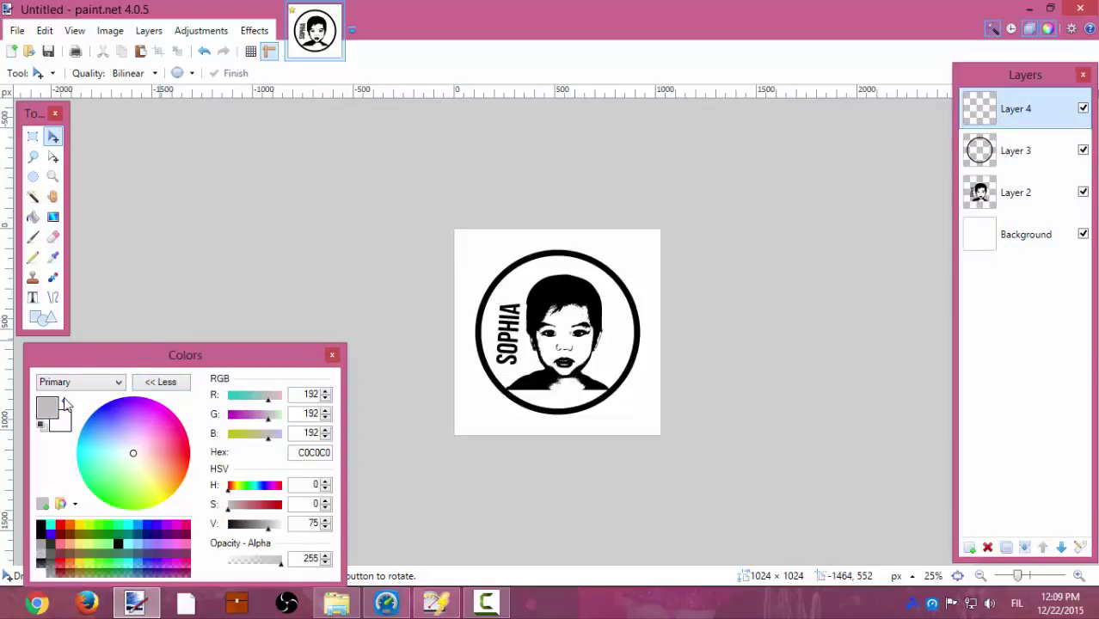
pyautogui.click(64, 405)
pyautogui.click(79, 526)
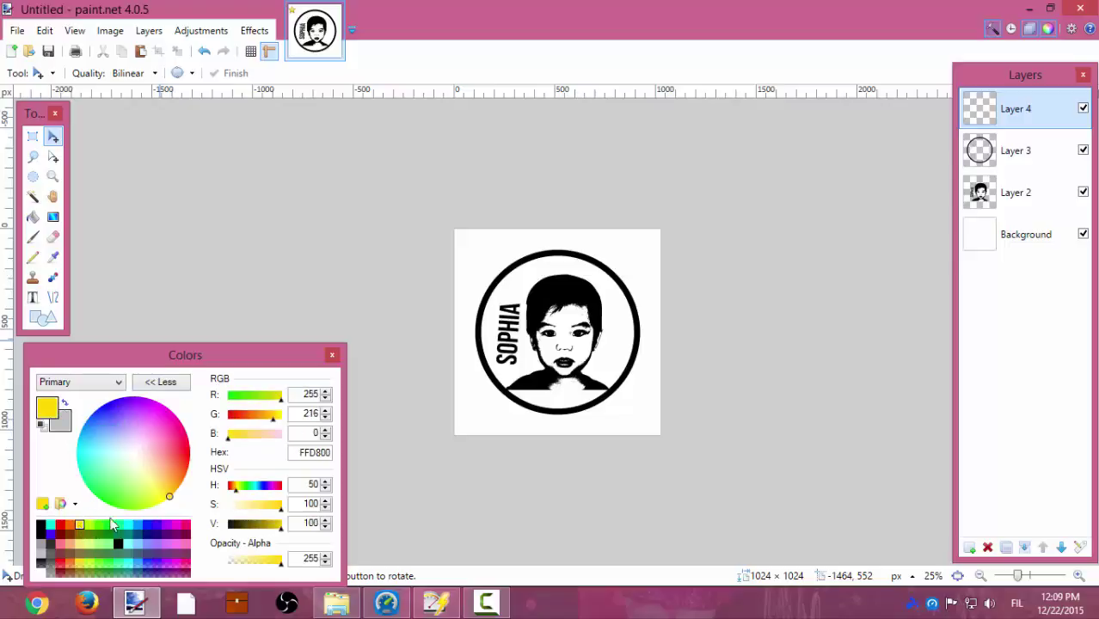
pyautogui.moveTo(263, 531); pyautogui.dragTo(267, 534)
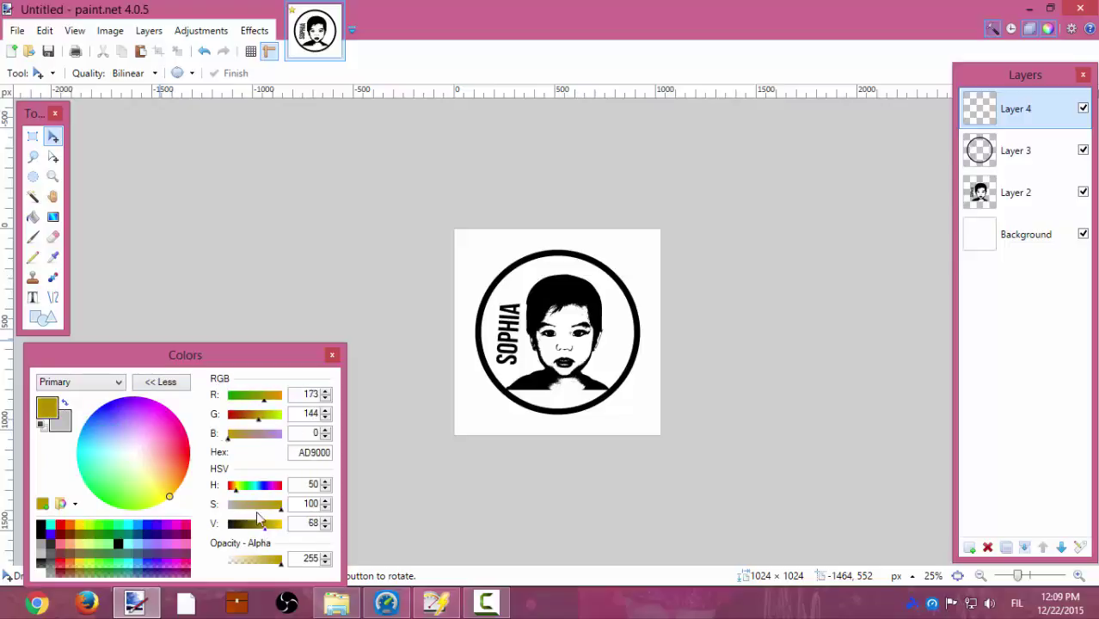
pyautogui.click(169, 390)
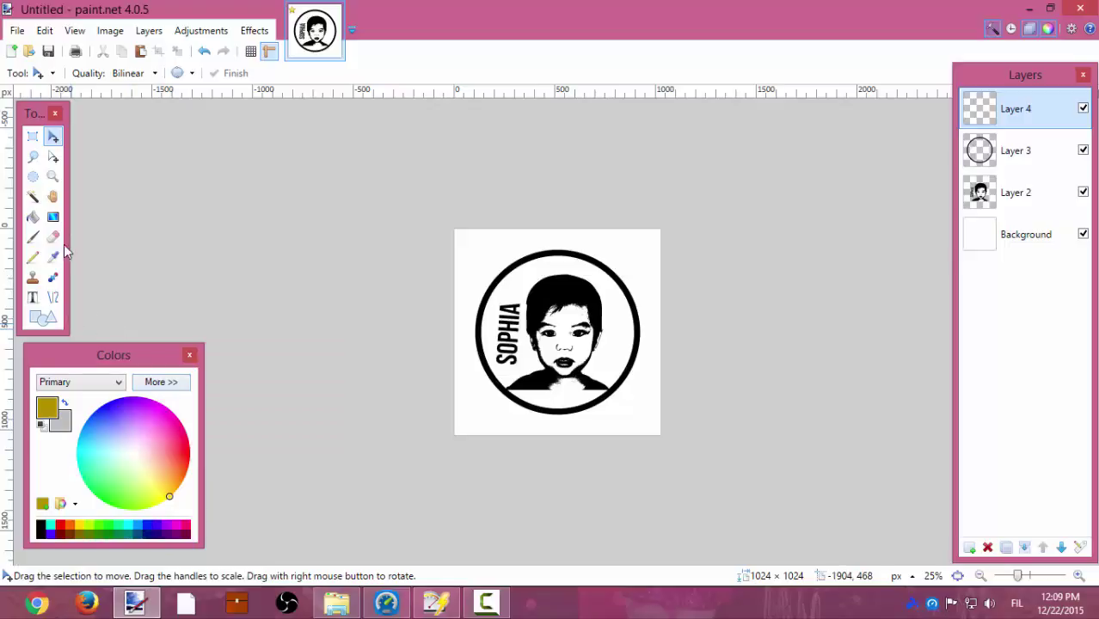
# Fill the layer with a linear gold-grey gradient, colours swapped and the band shifted lower.
pyautogui.click(54, 217)
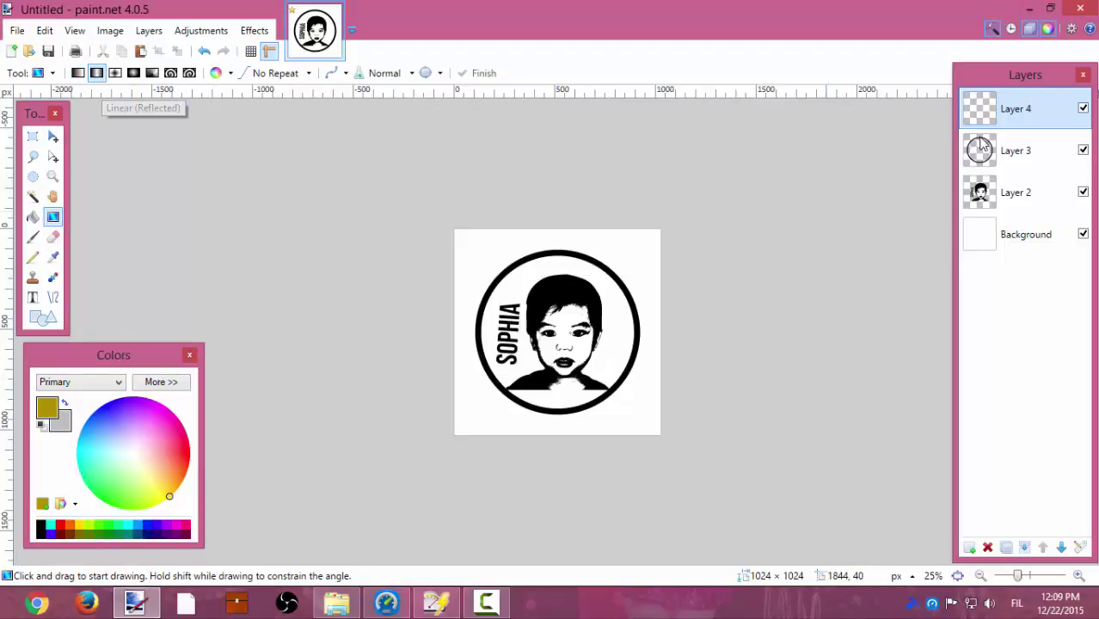
pyautogui.moveTo(568, 284)
pyautogui.mouseDown()
pyautogui.moveTo(563, 361)
pyautogui.moveTo(565, 320)
pyautogui.mouseUp()
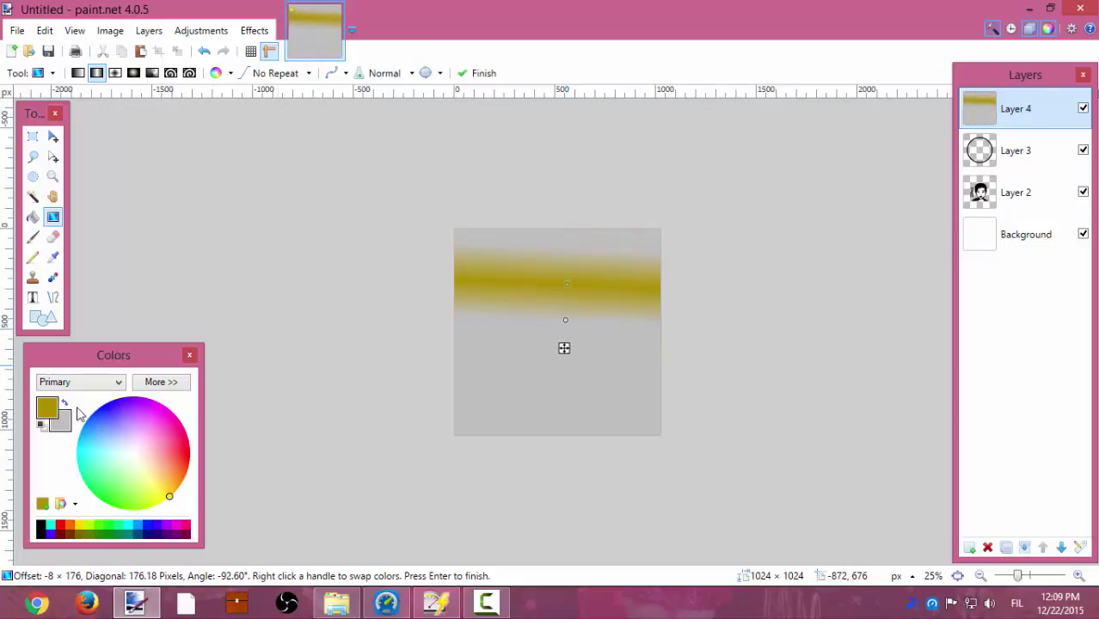
pyautogui.rightClick(565, 320)
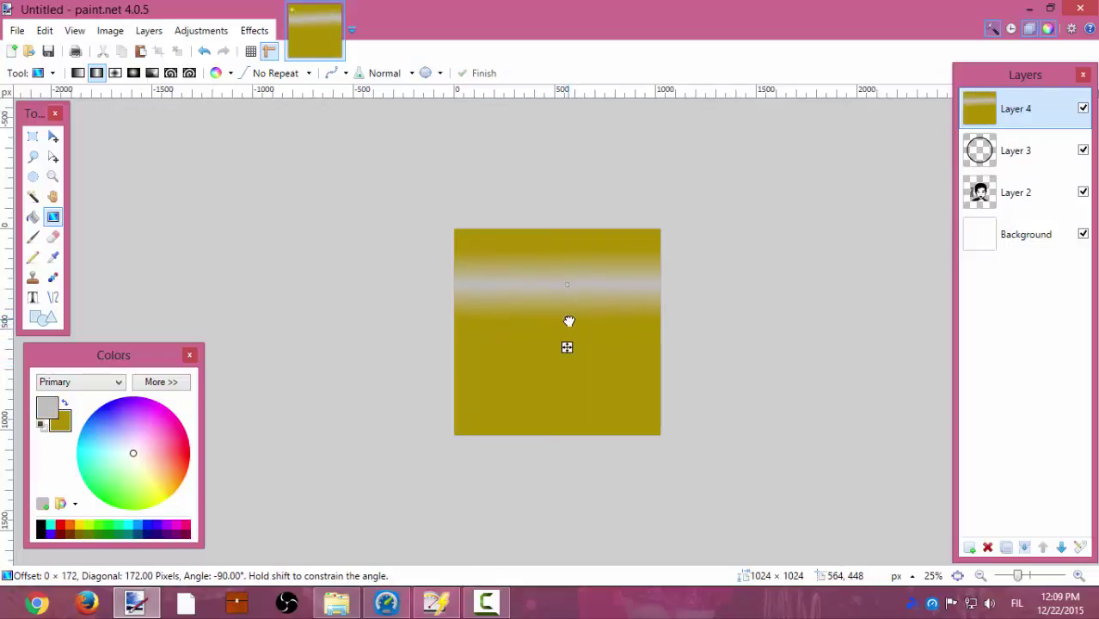
pyautogui.moveTo(567, 349); pyautogui.dragTo(565, 389)
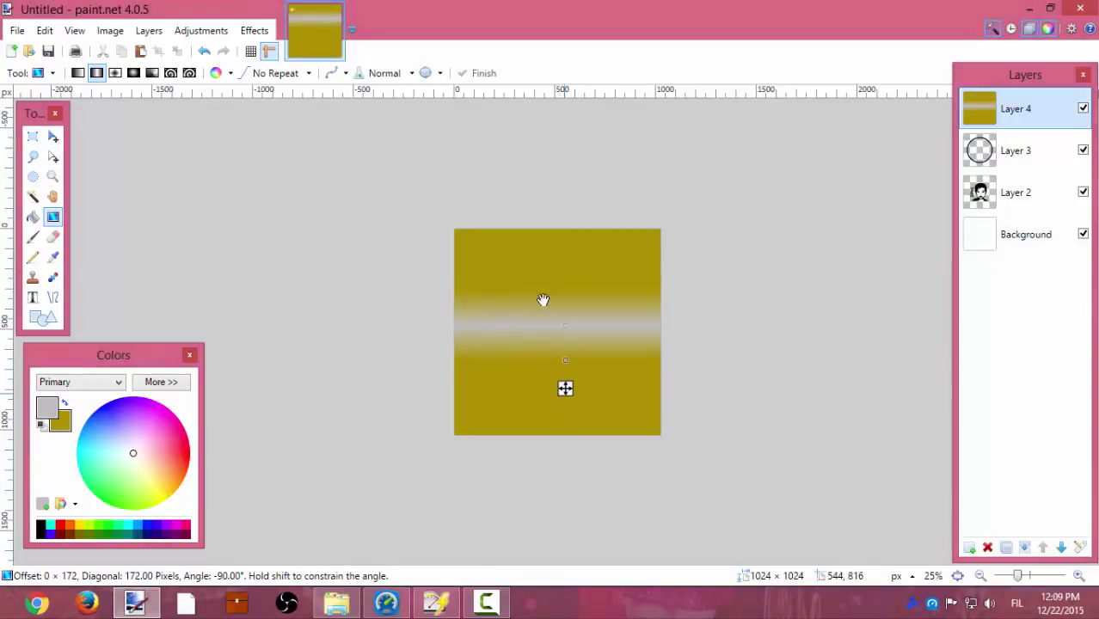
pyautogui.click(482, 73)
# Set Layer 4's blend mode to Lighten.
pyautogui.doubleClick(1042, 102)
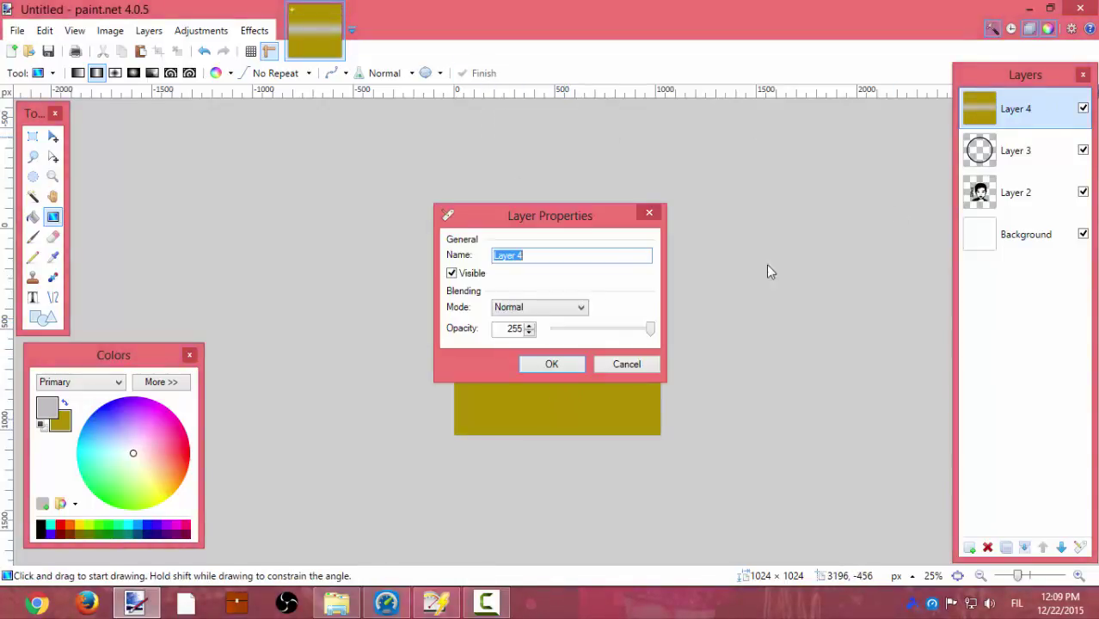
pyautogui.click(548, 310)
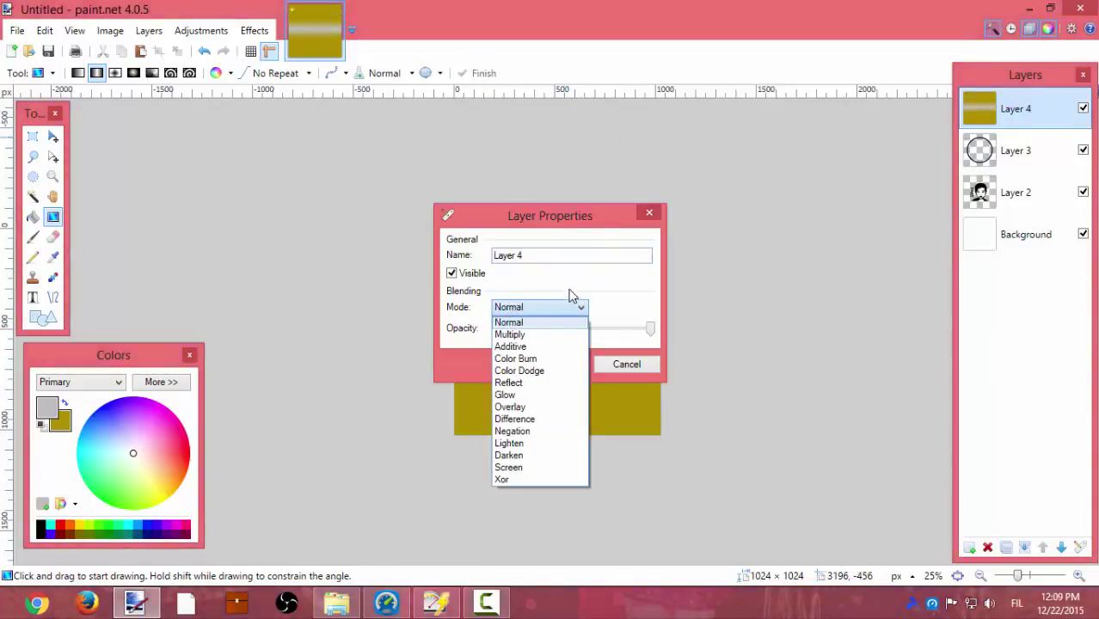
pyautogui.click(516, 443)
pyautogui.moveTo(615, 228); pyautogui.dragTo(831, 27)
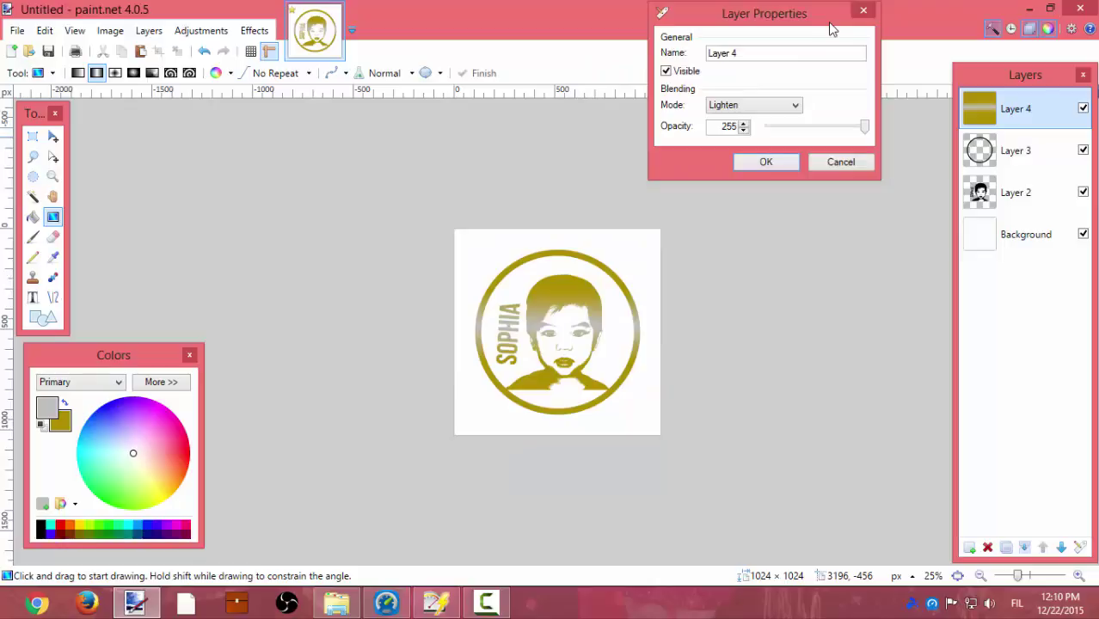
pyautogui.click(753, 165)
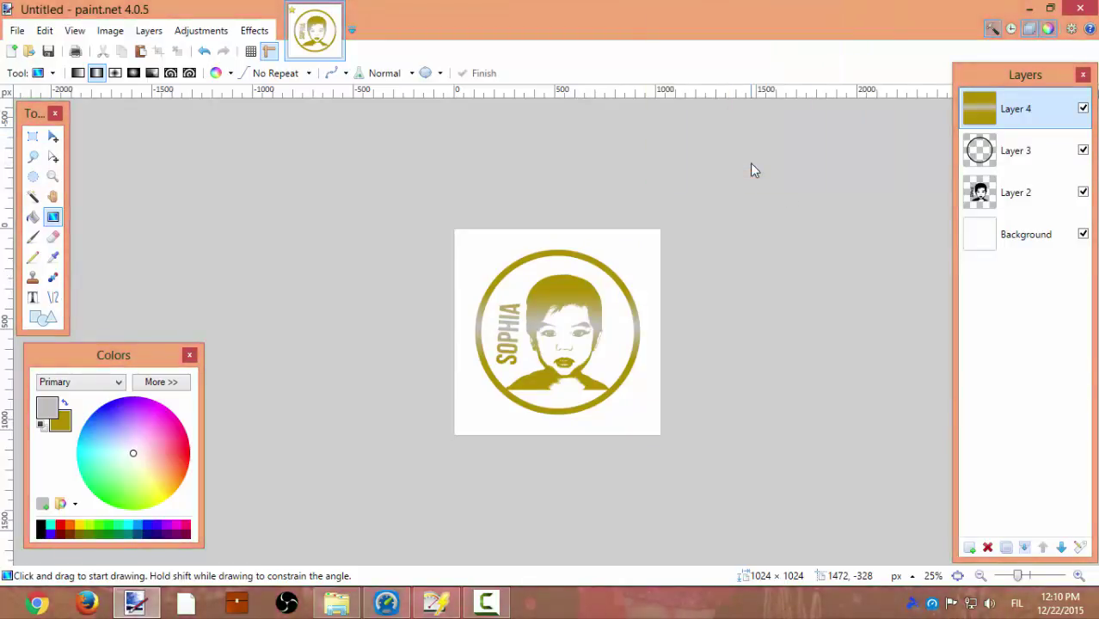
# Reorder the layers to Layer 2, Layer 4, Layer 3 so only the ring is gold.
pyautogui.click(1032, 172)
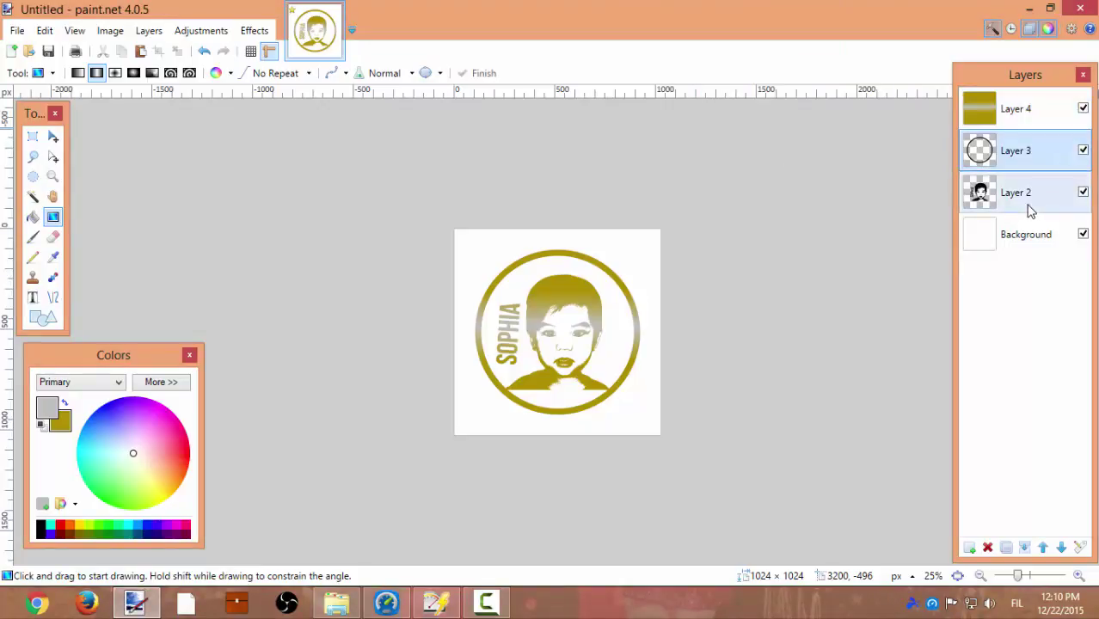
pyautogui.moveTo(1031, 175); pyautogui.dragTo(1024, 151)
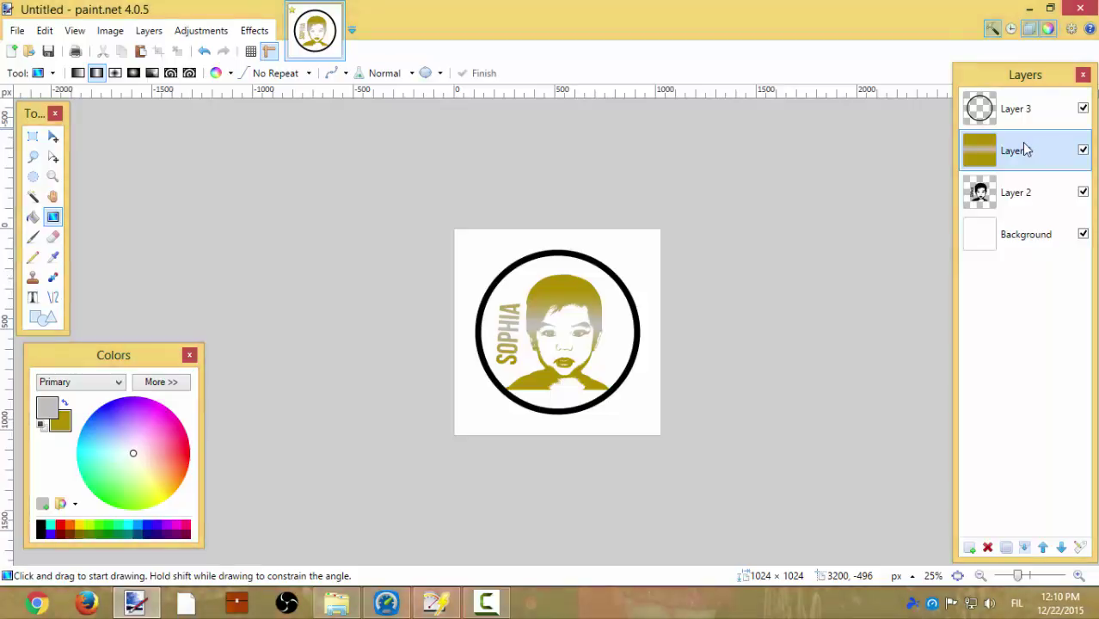
pyautogui.moveTo(1025, 149); pyautogui.dragTo(1015, 102)
pyautogui.moveTo(1006, 192); pyautogui.dragTo(998, 77)
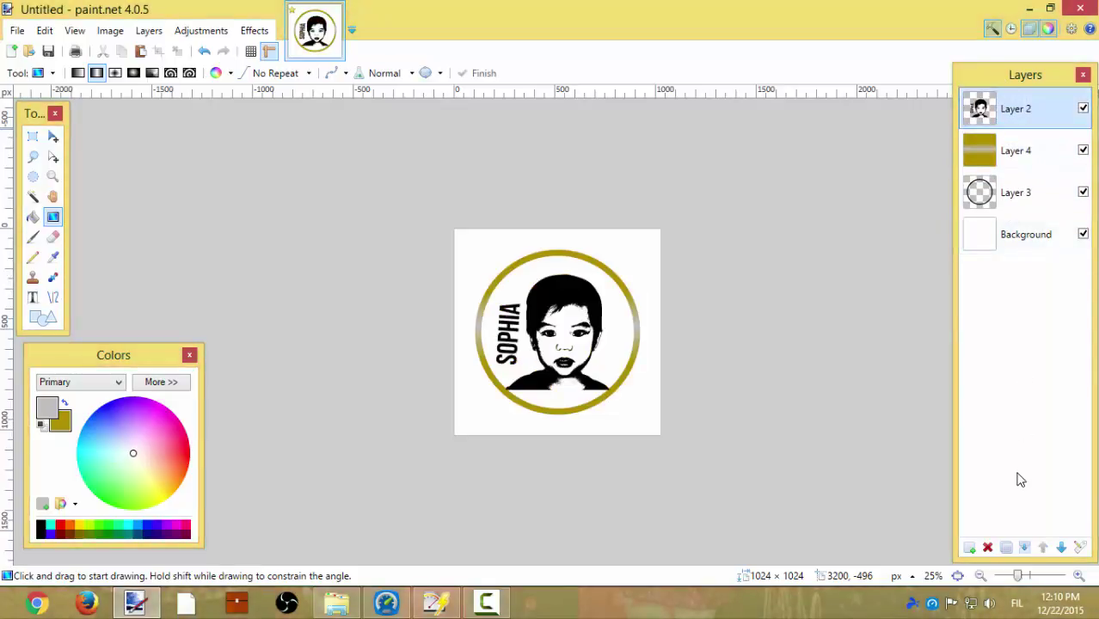
# Add an empty Layer 5 at the top of the layer stack.
pyautogui.click(1023, 164)
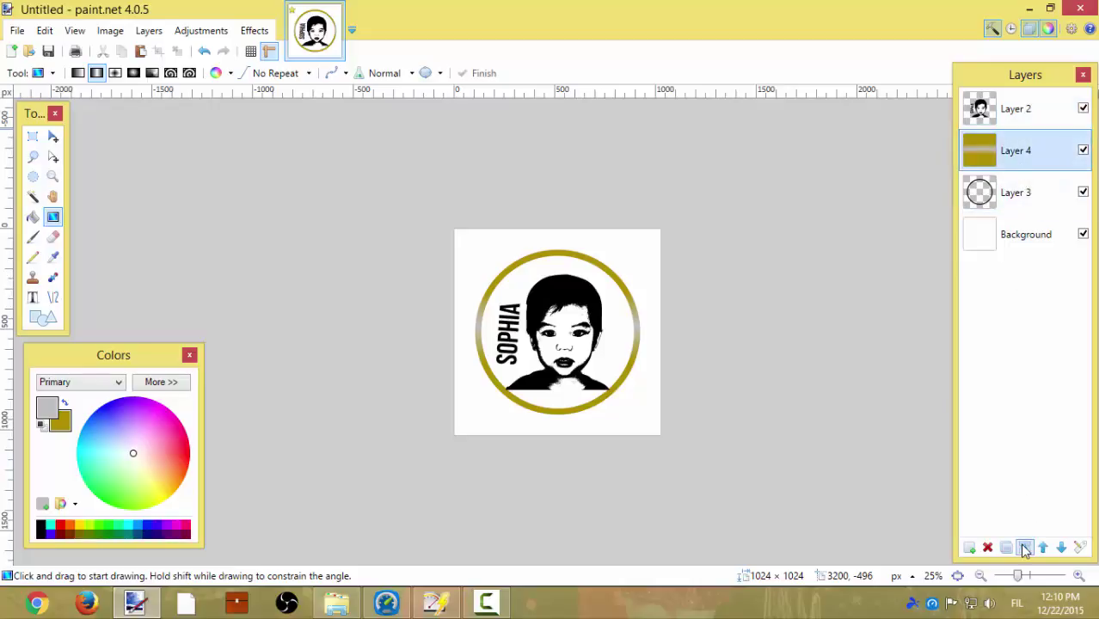
pyautogui.click(1025, 548)
pyautogui.click(208, 52)
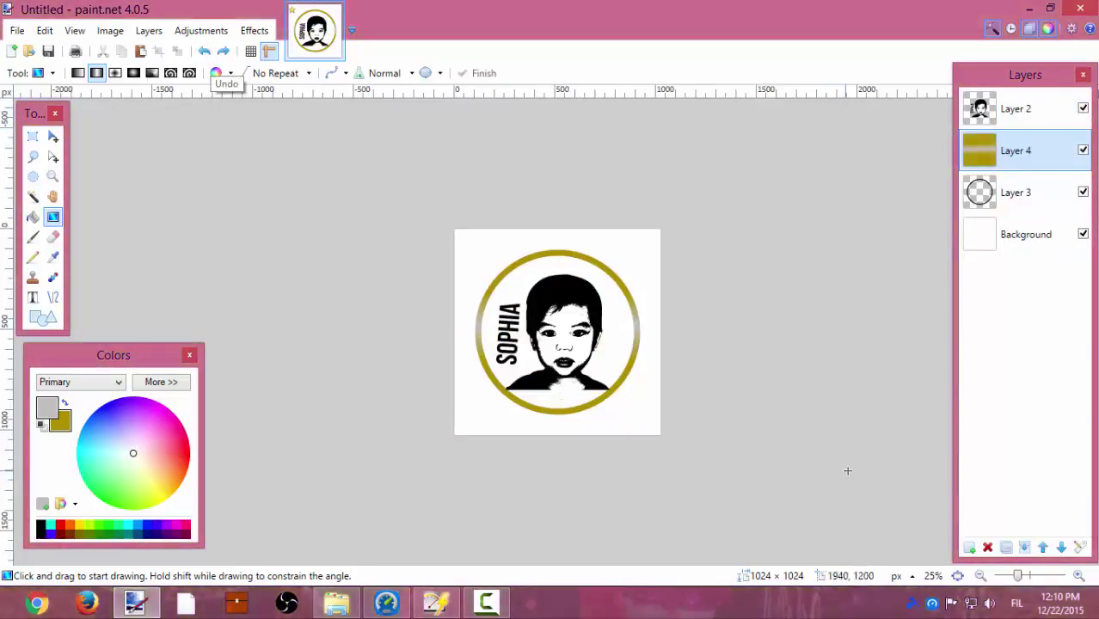
pyautogui.hotkey('ctrl', 'shift', 'n')
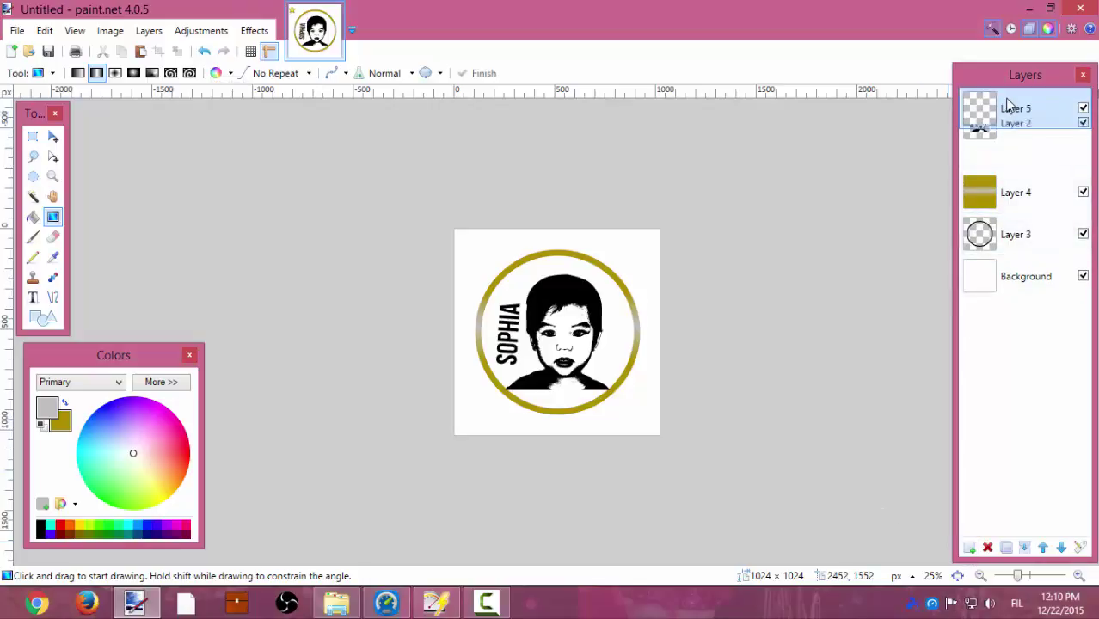
pyautogui.moveTo(998, 157); pyautogui.dragTo(1008, 103)
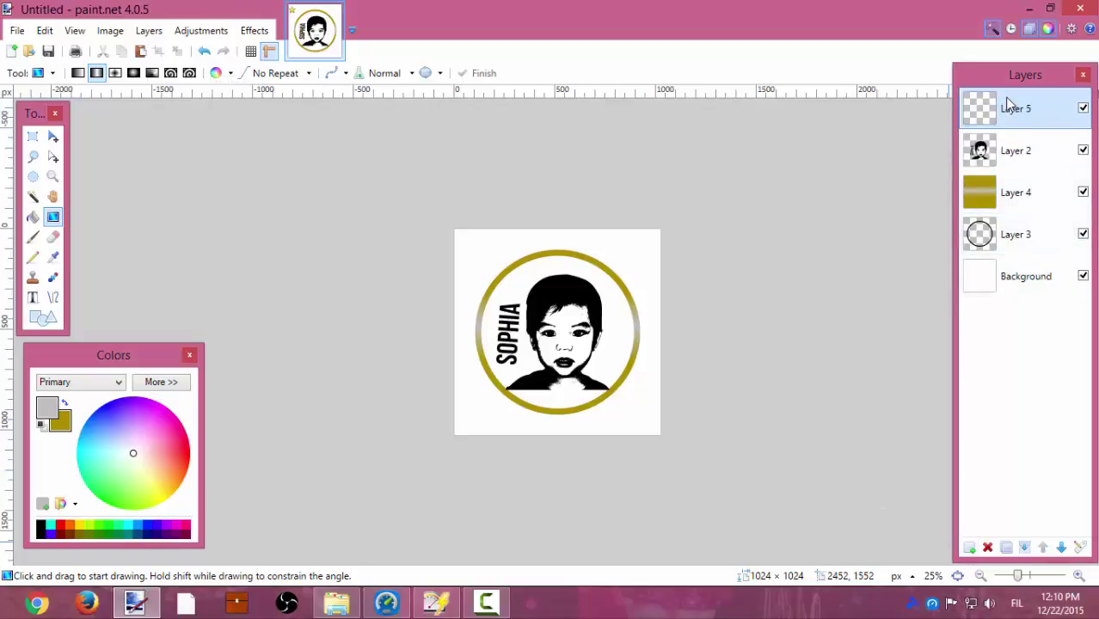
pyautogui.click(159, 382)
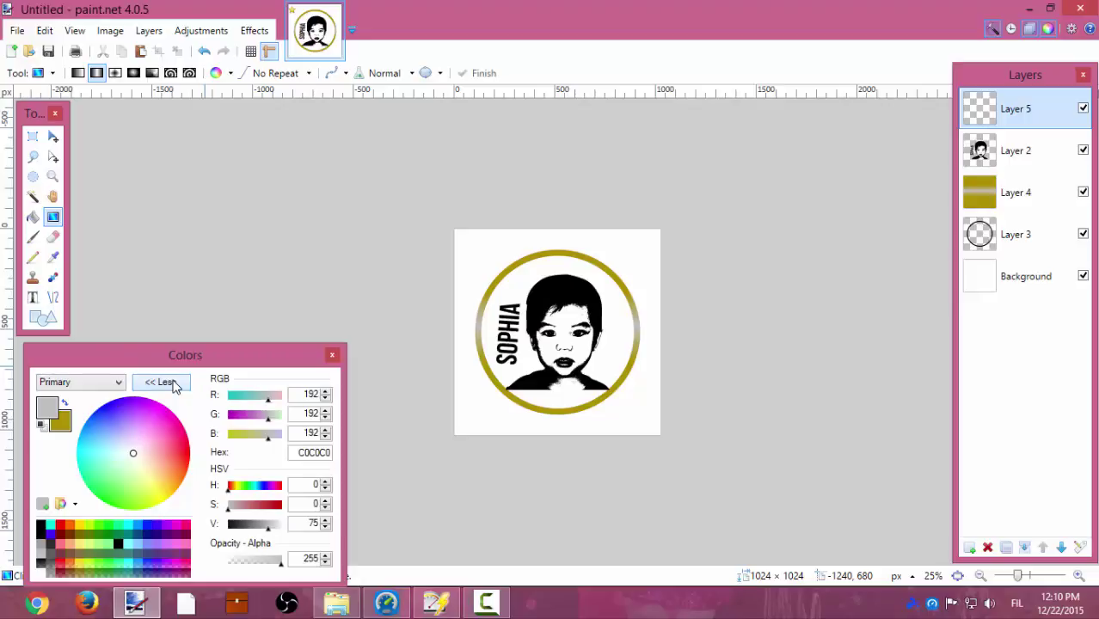
pyautogui.click(173, 385)
# Redraw Layer 4's ring gradient top to bottom with gold and grey reversed.
pyautogui.click(986, 189)
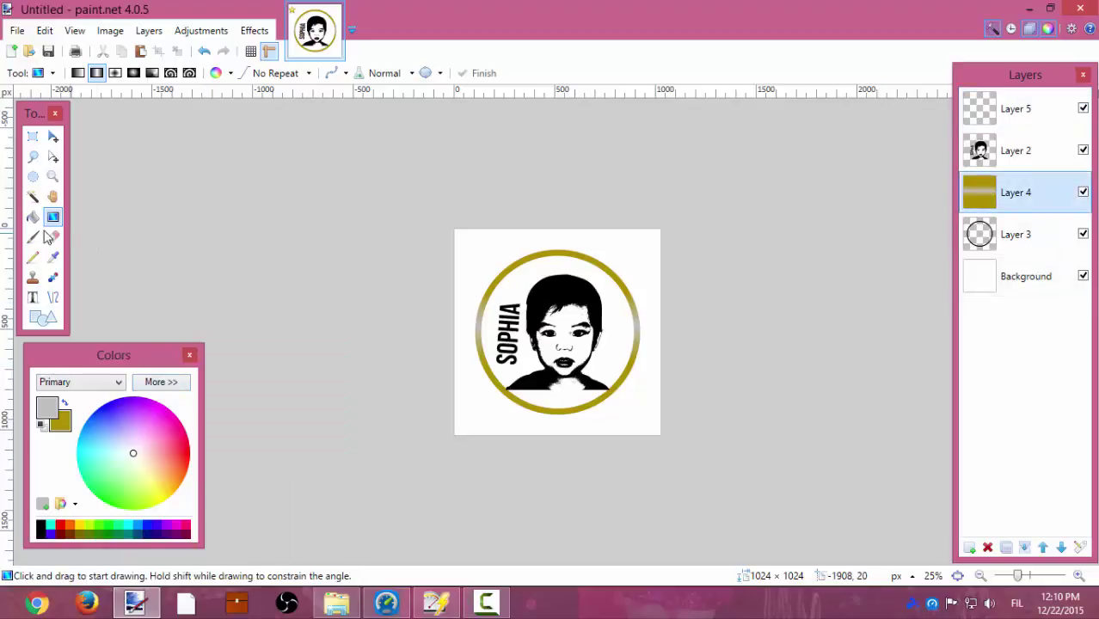
pyautogui.moveTo(501, 323); pyautogui.dragTo(496, 389)
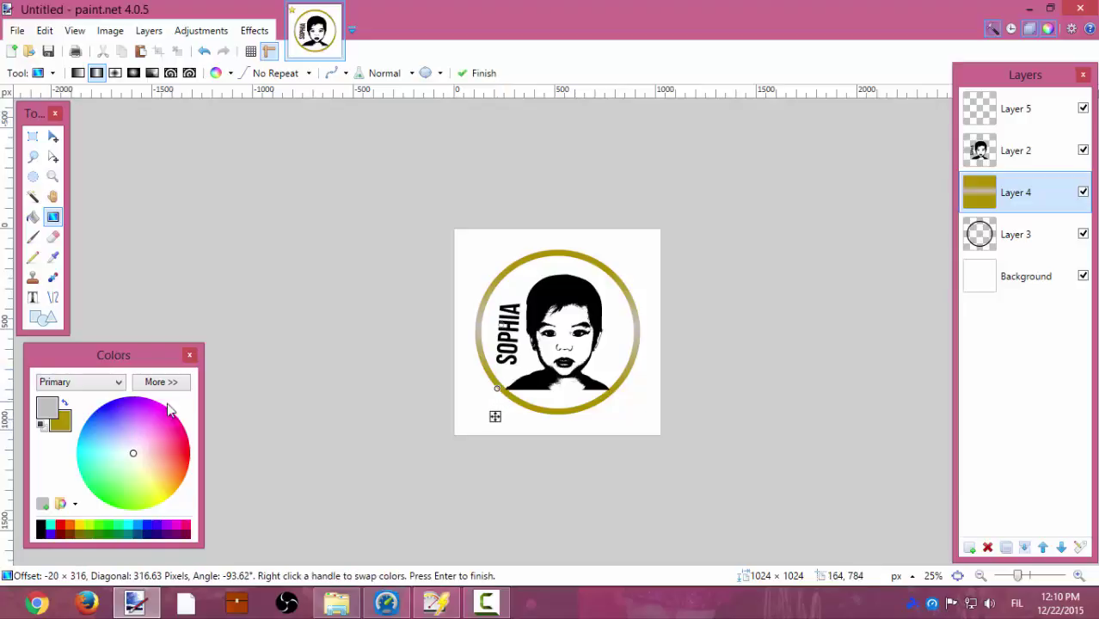
pyautogui.click(66, 403)
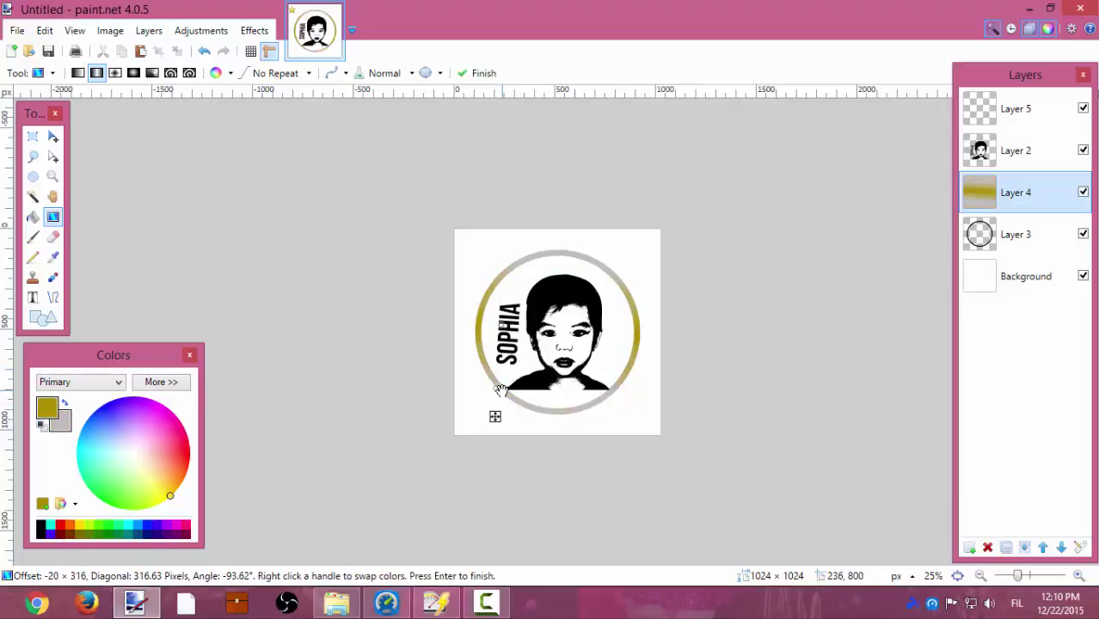
pyautogui.moveTo(499, 390); pyautogui.dragTo(502, 410)
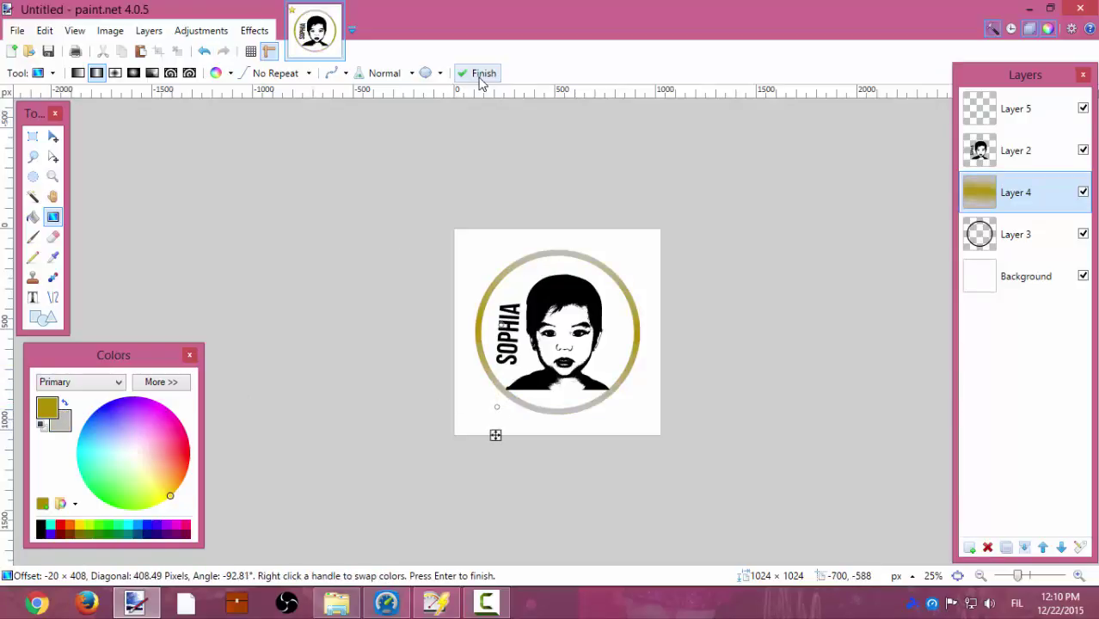
pyautogui.click(478, 73)
pyautogui.click(1029, 125)
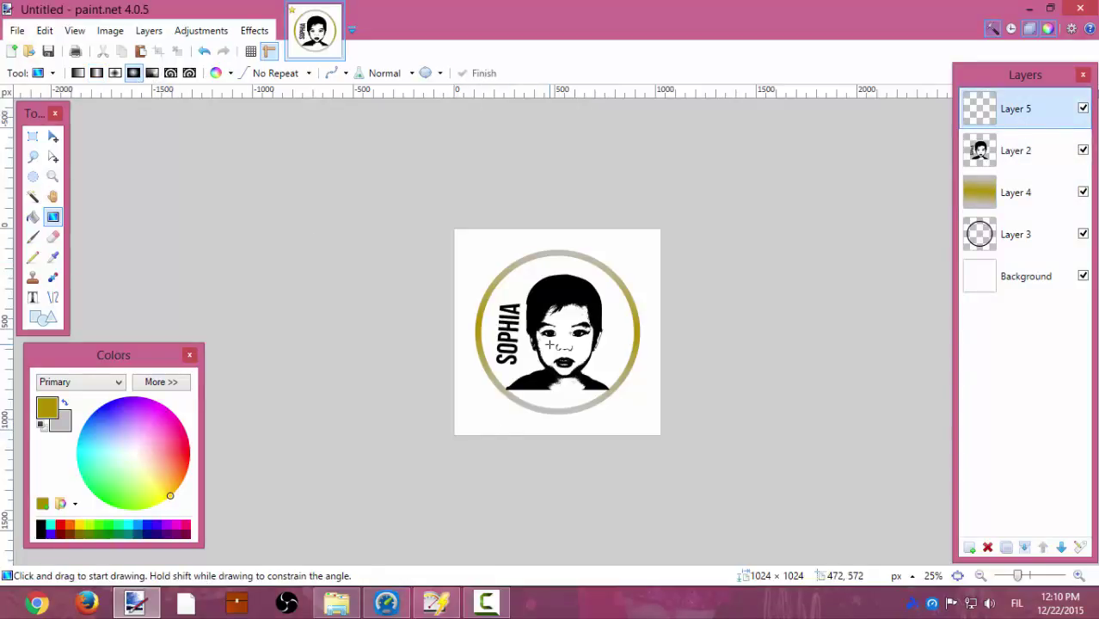
# Draw a radial gradient from the face outward, setting the primary colour's alpha to 0.
pyautogui.moveTo(549, 344); pyautogui.dragTo(487, 412)
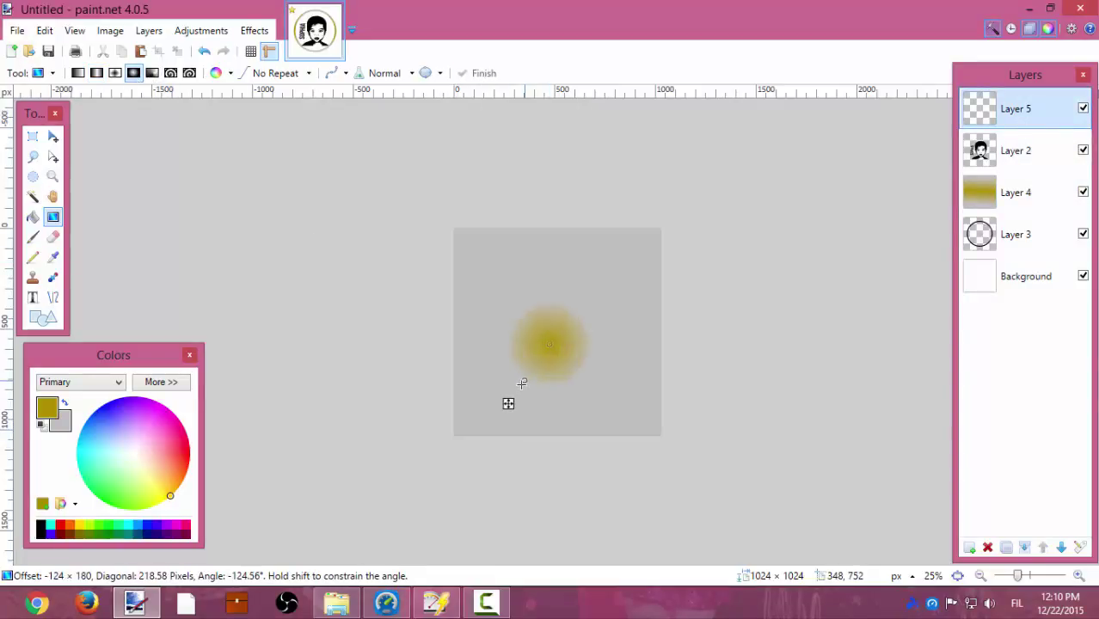
pyautogui.click(158, 384)
pyautogui.moveTo(271, 565); pyautogui.dragTo(188, 569)
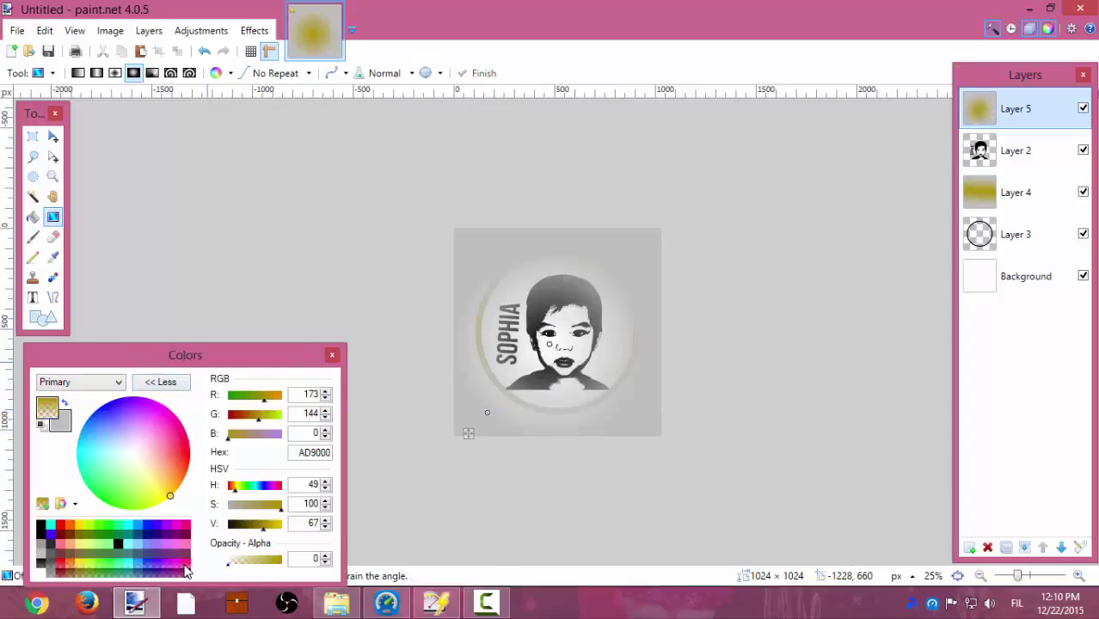
pyautogui.click(64, 402)
pyautogui.moveTo(277, 563); pyautogui.dragTo(226, 564)
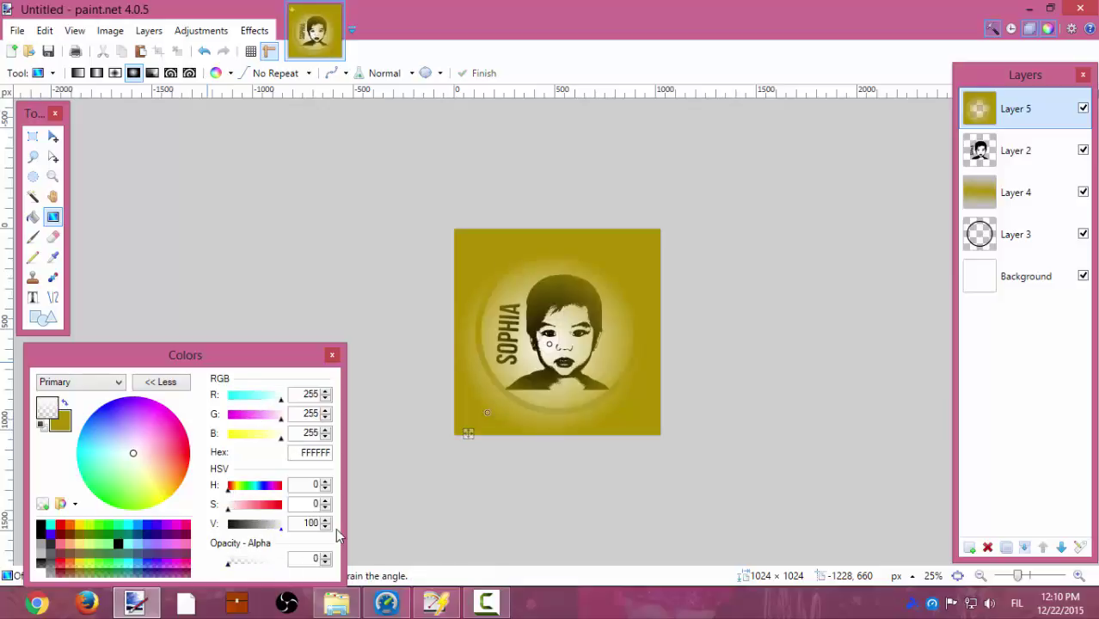
# Restore gold as primary, adjust the radial gradient's extent and commit it.
pyautogui.click(64, 402)
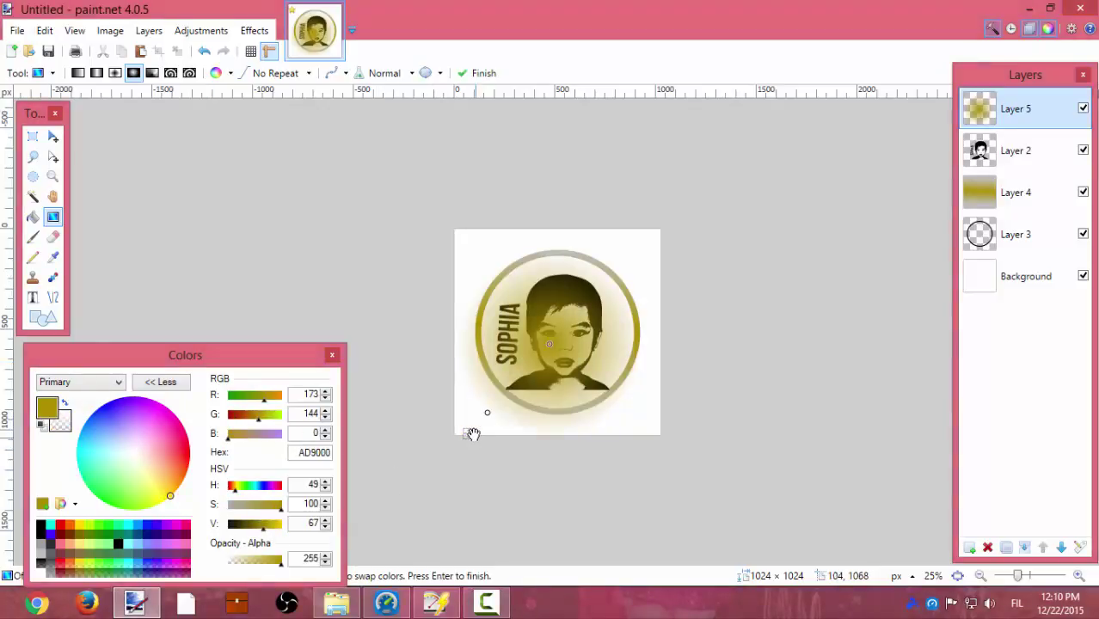
pyautogui.moveTo(469, 433); pyautogui.dragTo(488, 418)
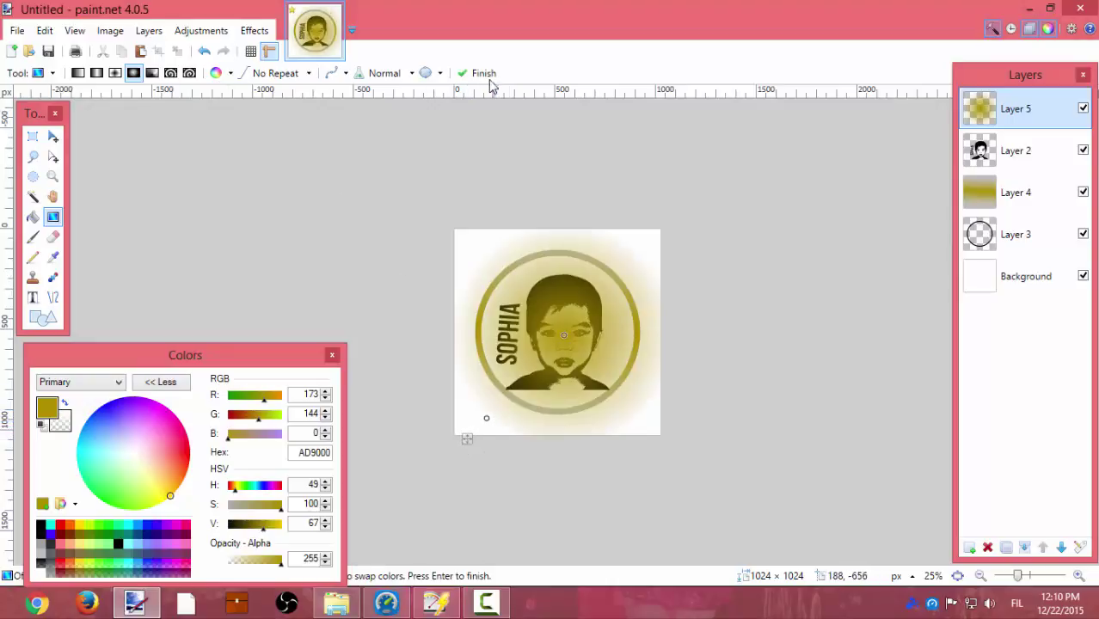
pyautogui.click(488, 77)
# Set Layer 5's blend mode to Lighten and add an empty Layer 6 on top.
pyautogui.doubleClick(1015, 116)
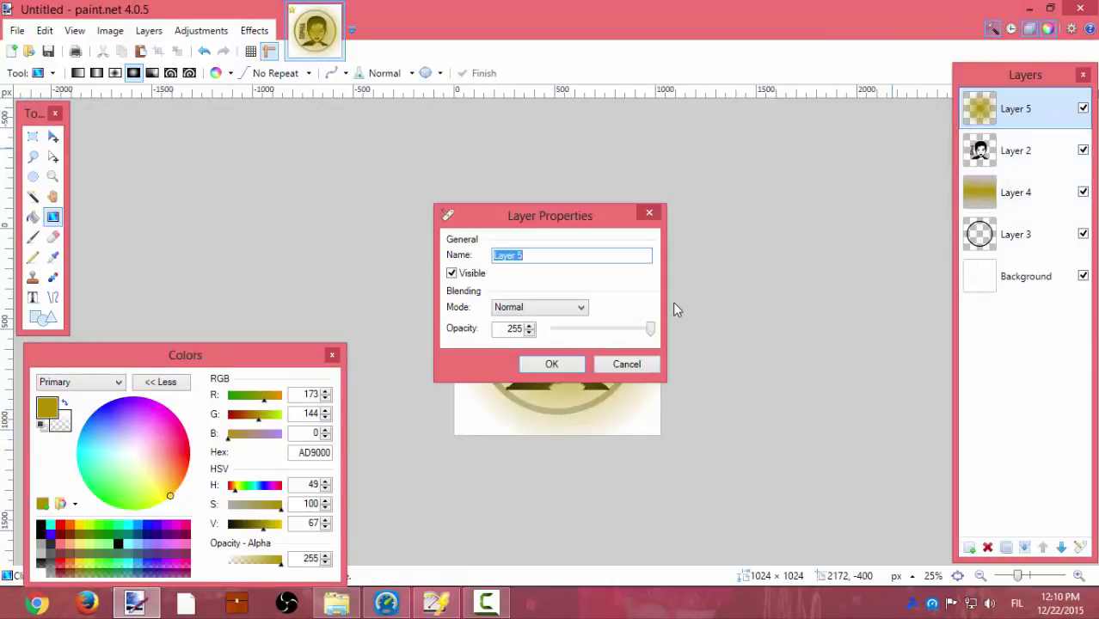
pyautogui.click(572, 310)
pyautogui.click(522, 426)
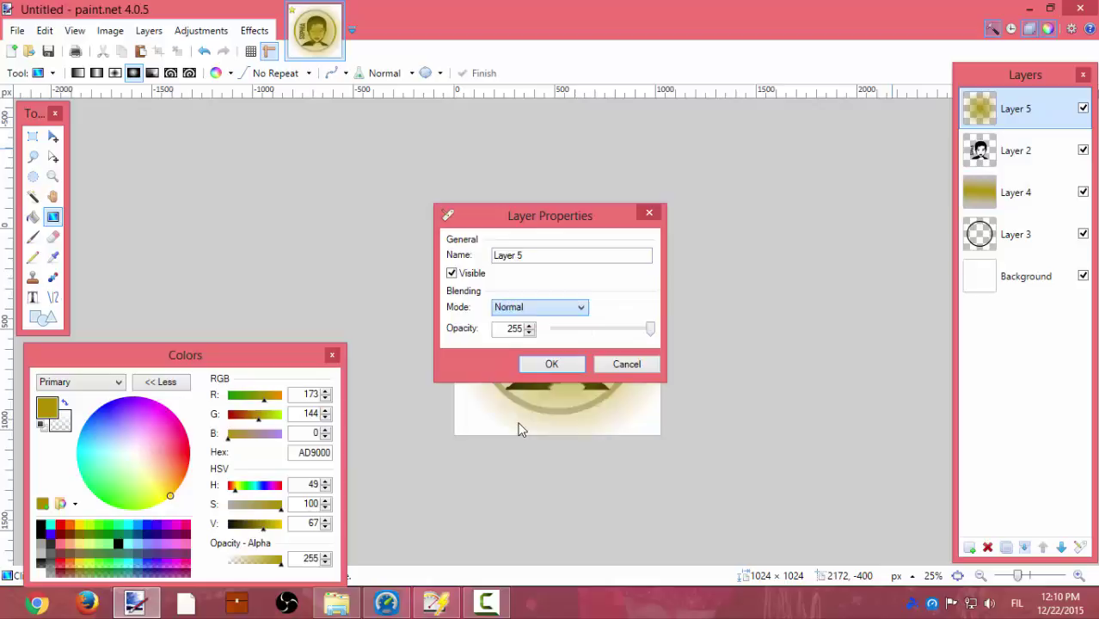
pyautogui.click(543, 306)
pyautogui.click(515, 443)
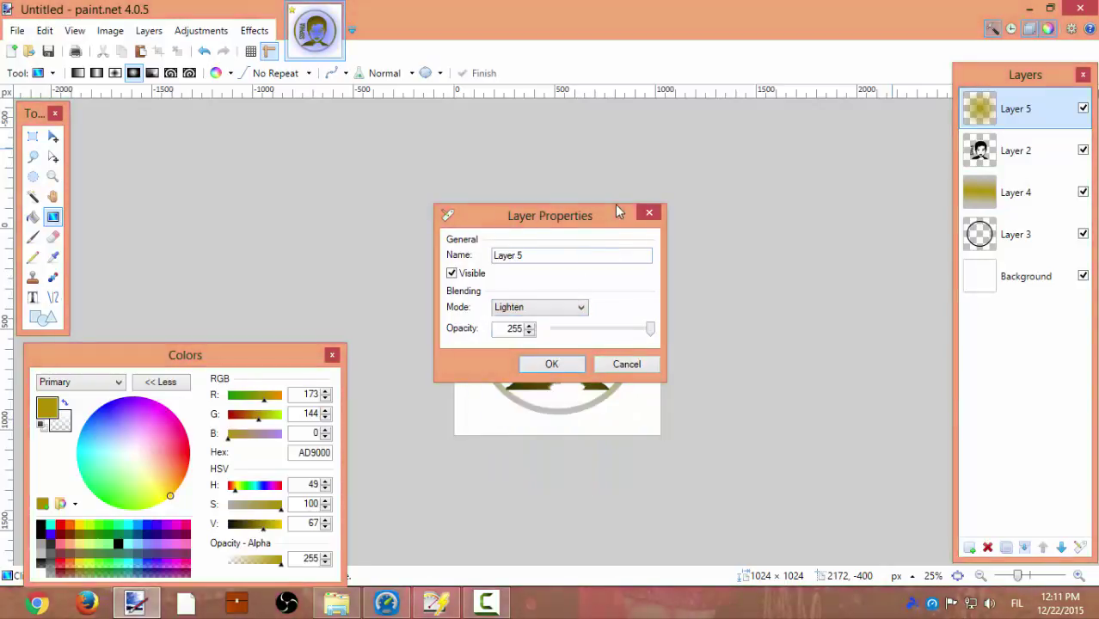
pyautogui.moveTo(572, 222); pyautogui.dragTo(822, 47)
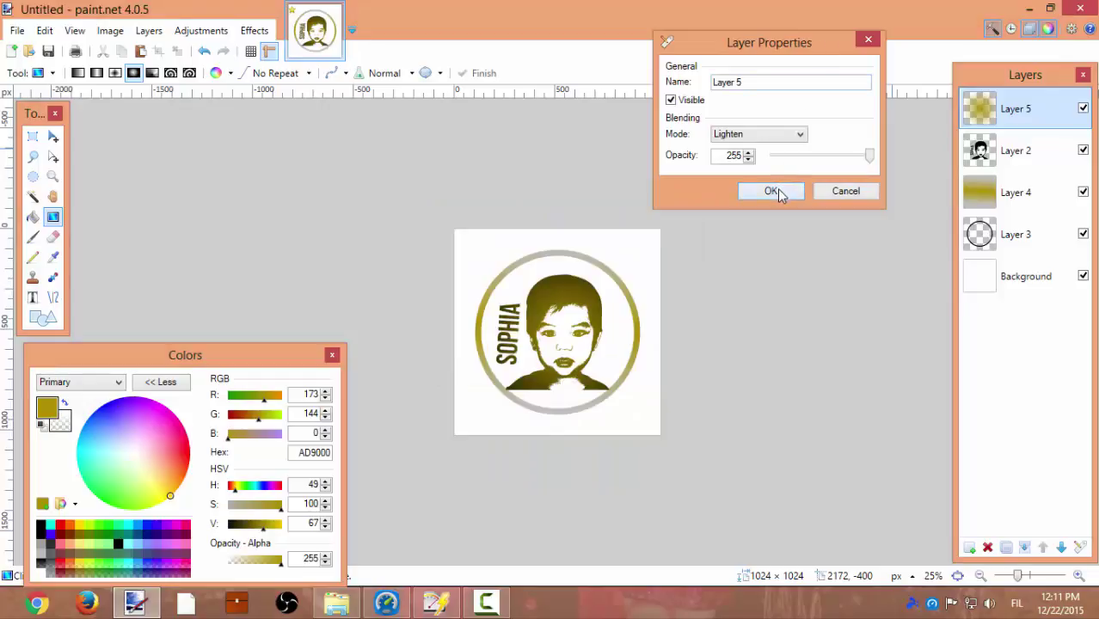
pyautogui.click(771, 191)
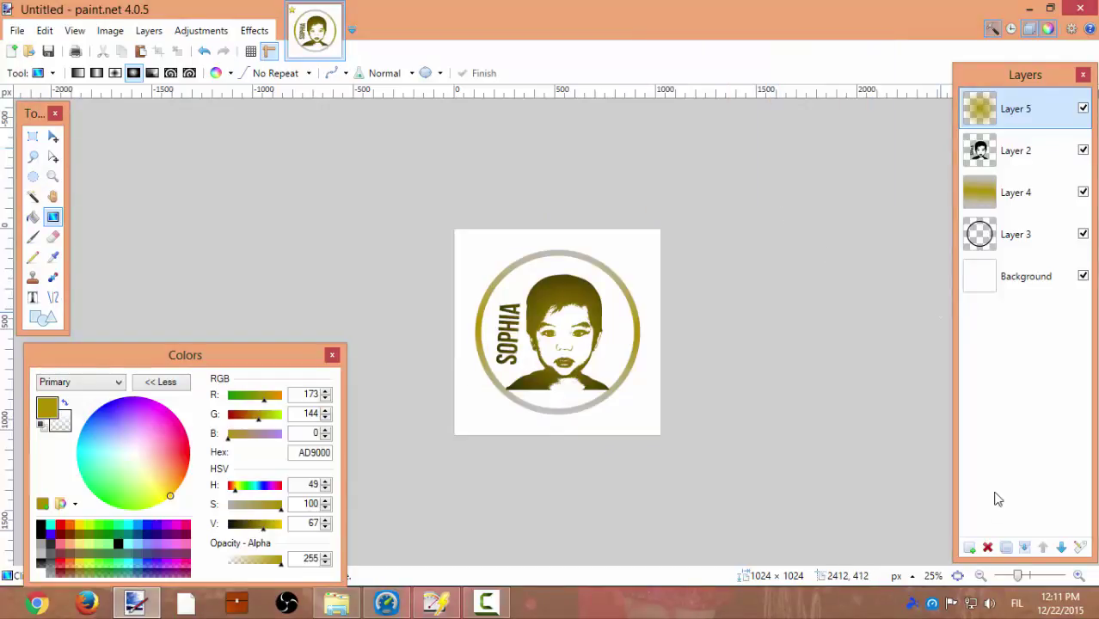
pyautogui.click(970, 548)
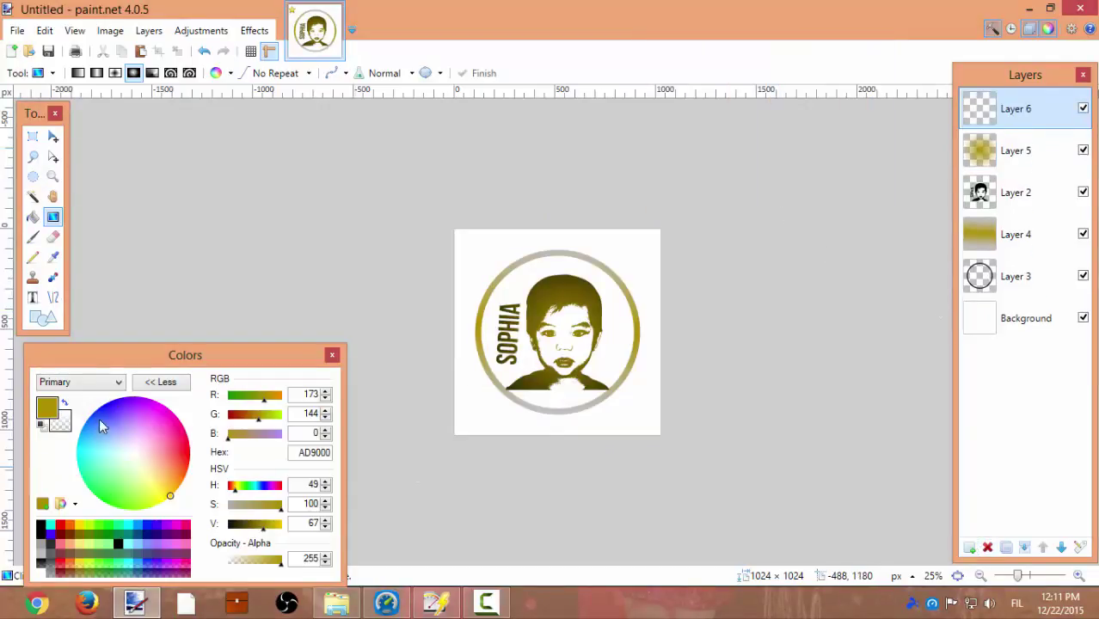
# Paint a soft white glow over the portrait's upper left with a 400-pixel soft brush on Layer 6.
pyautogui.click(42, 568)
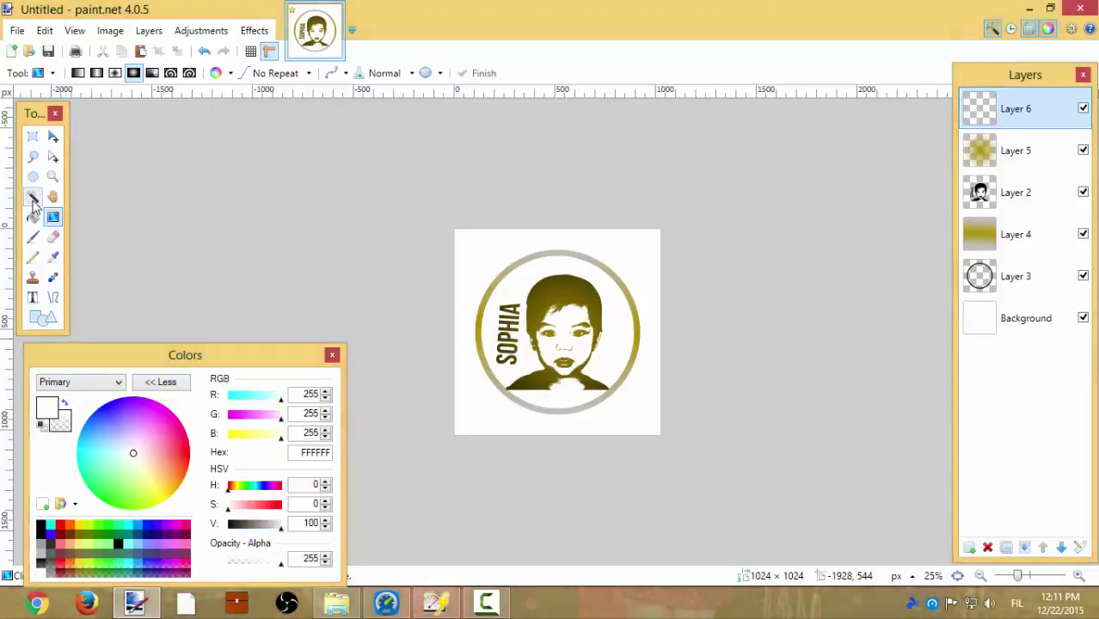
pyautogui.click(33, 198)
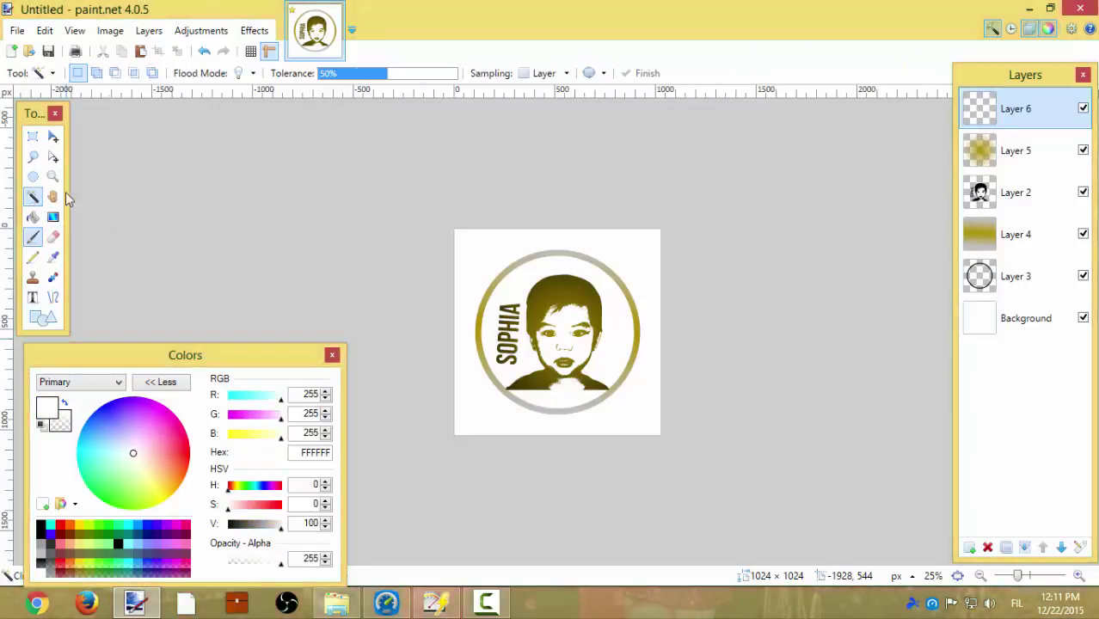
pyautogui.click(33, 238)
pyautogui.moveTo(287, 78); pyautogui.dragTo(220, 79)
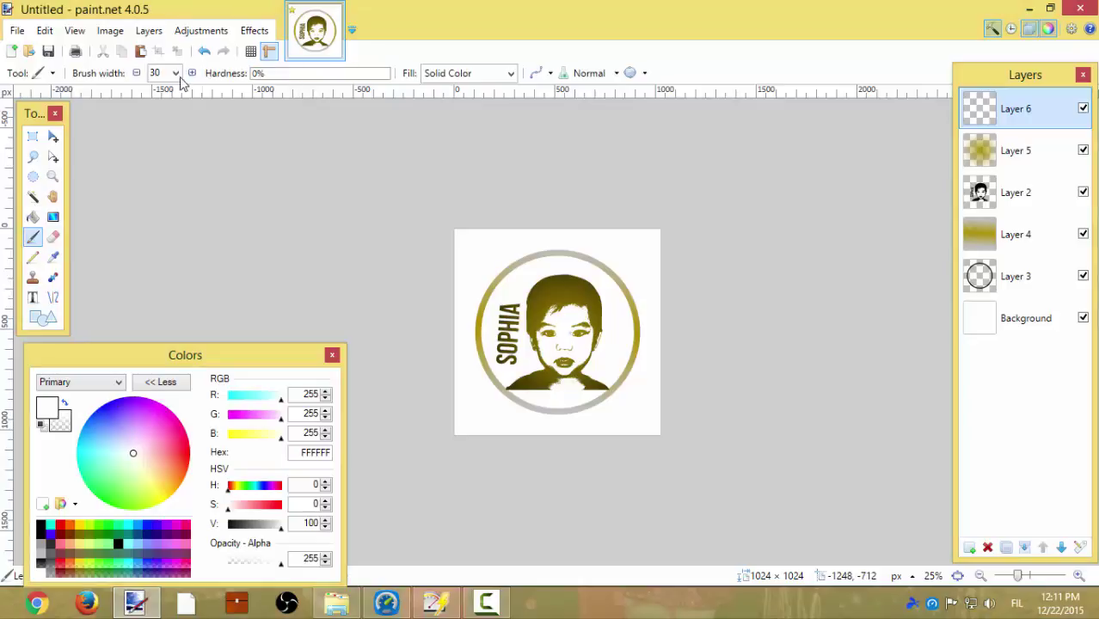
pyautogui.click(176, 73)
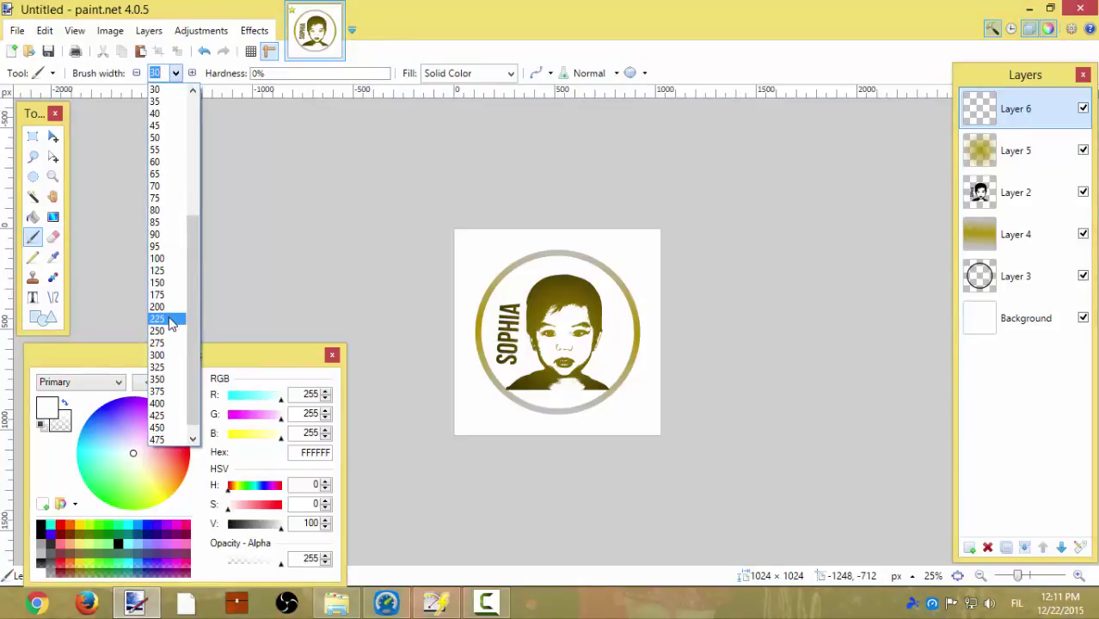
pyautogui.click(158, 404)
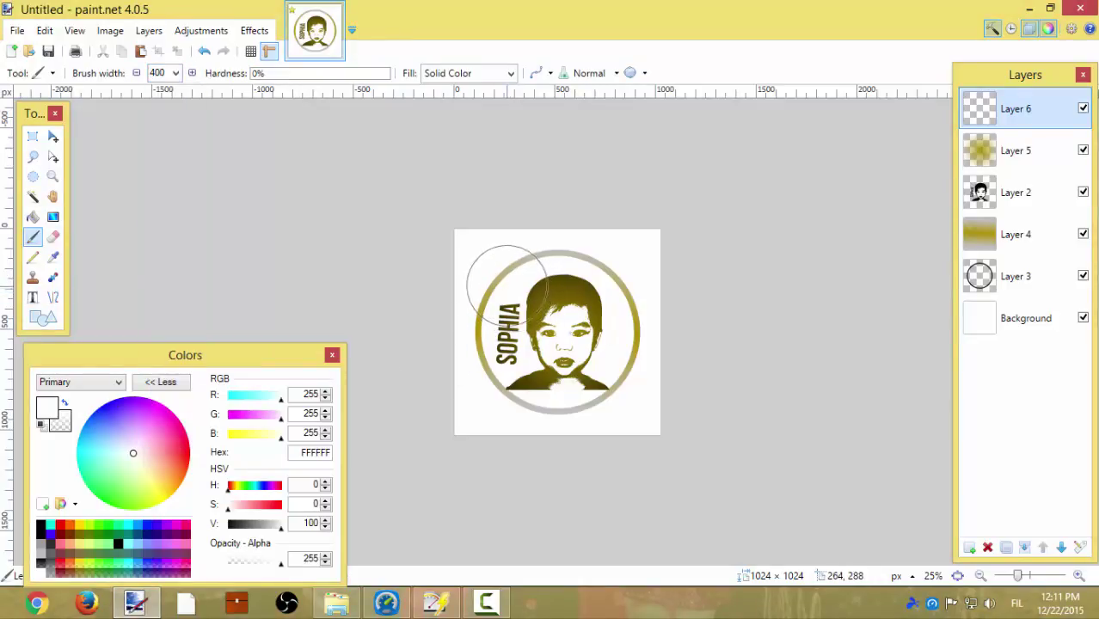
pyautogui.moveTo(506, 284); pyautogui.dragTo(523, 292)
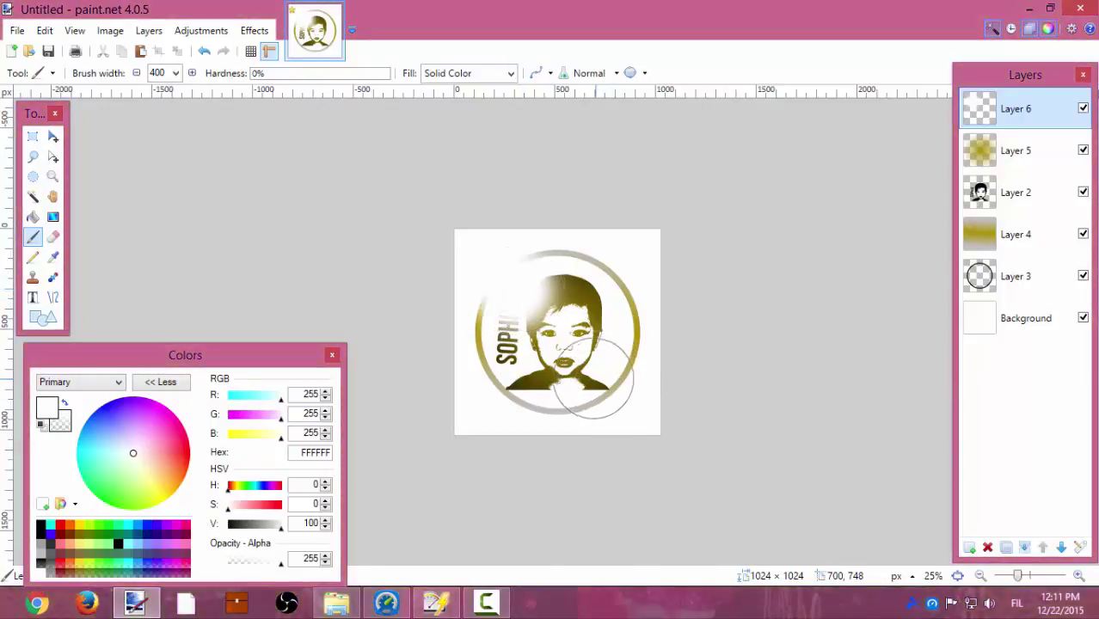
# Set Layer 6 to Screen blend mode at opacity 95.
pyautogui.doubleClick(1001, 114)
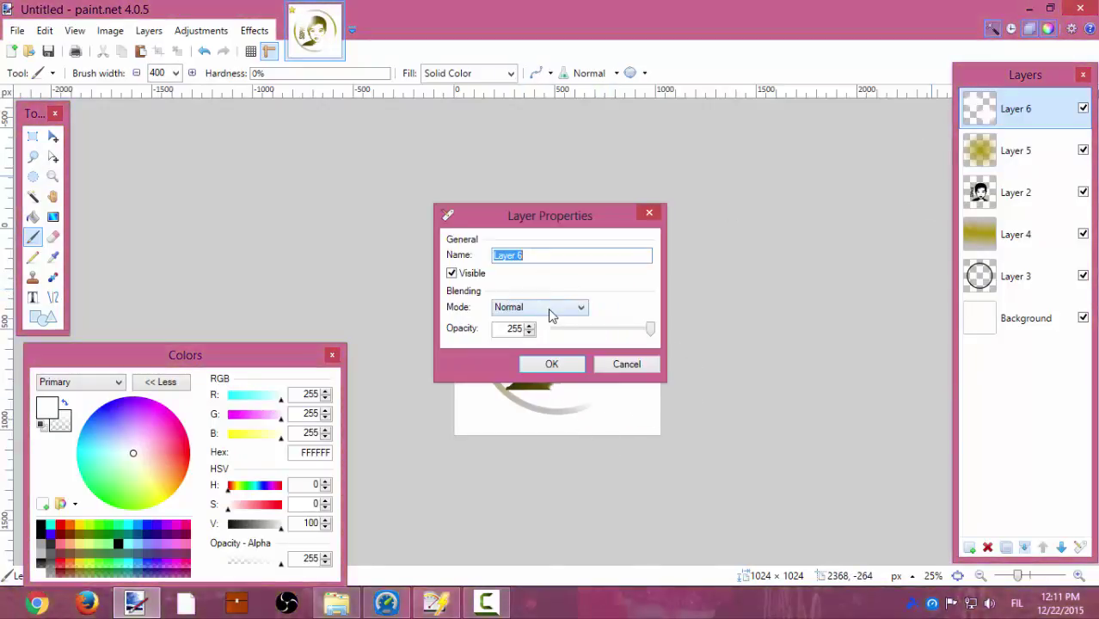
pyautogui.click(551, 309)
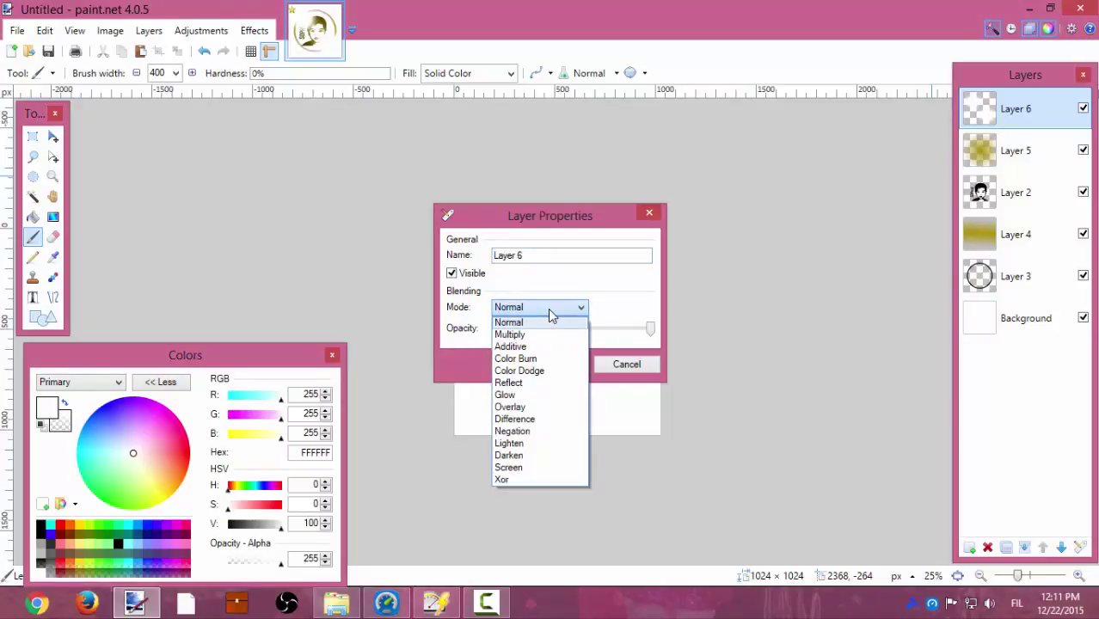
pyautogui.click(516, 443)
pyautogui.click(646, 154)
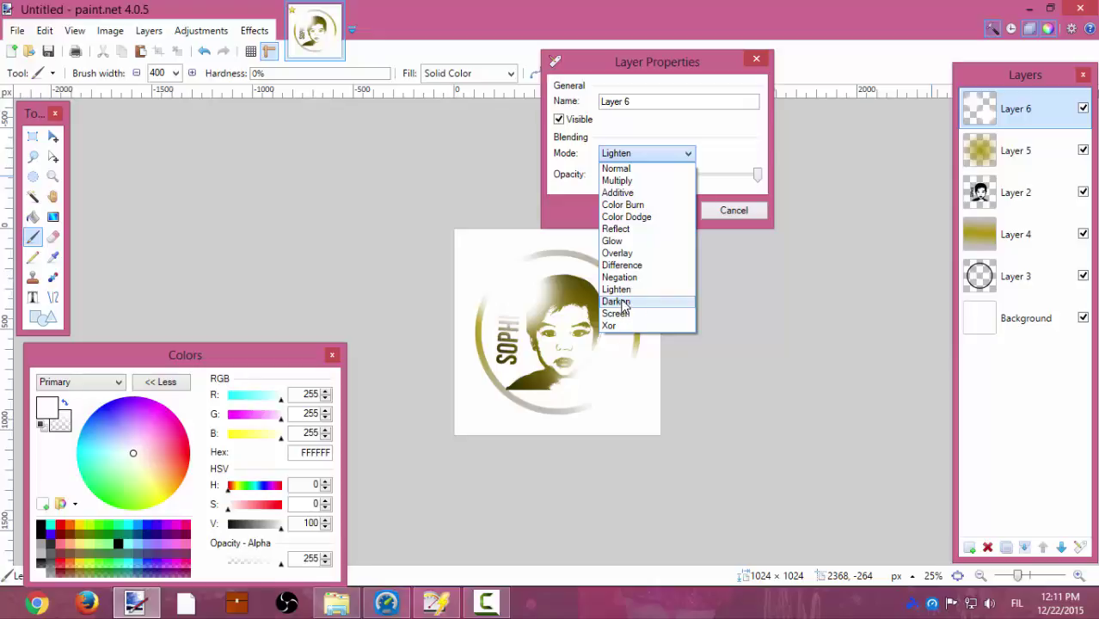
pyautogui.click(619, 314)
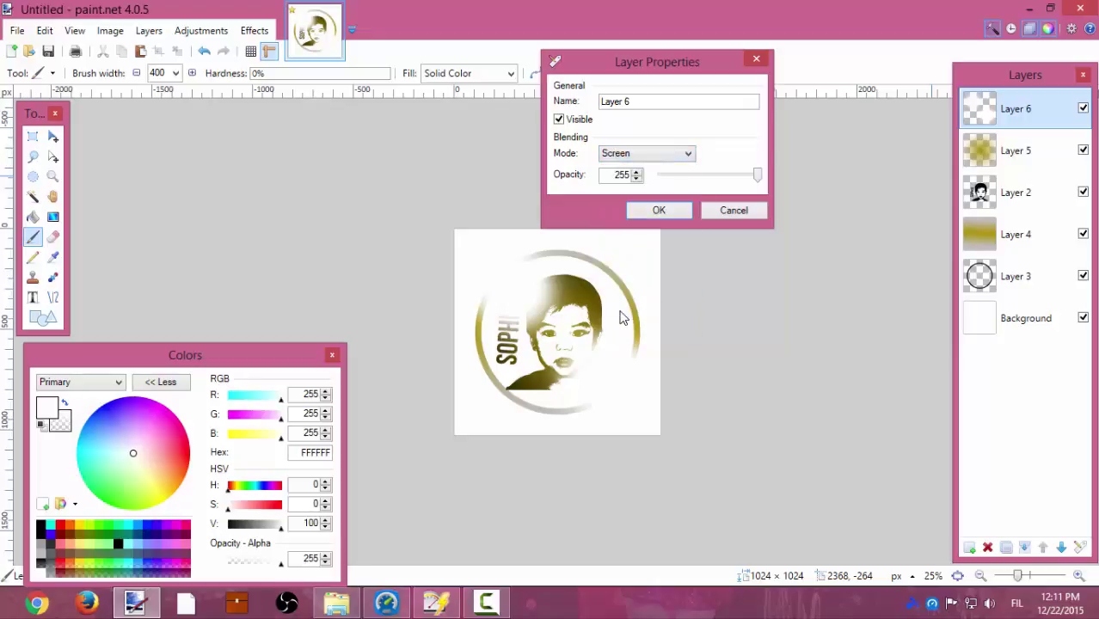
pyautogui.moveTo(748, 179); pyautogui.dragTo(703, 188)
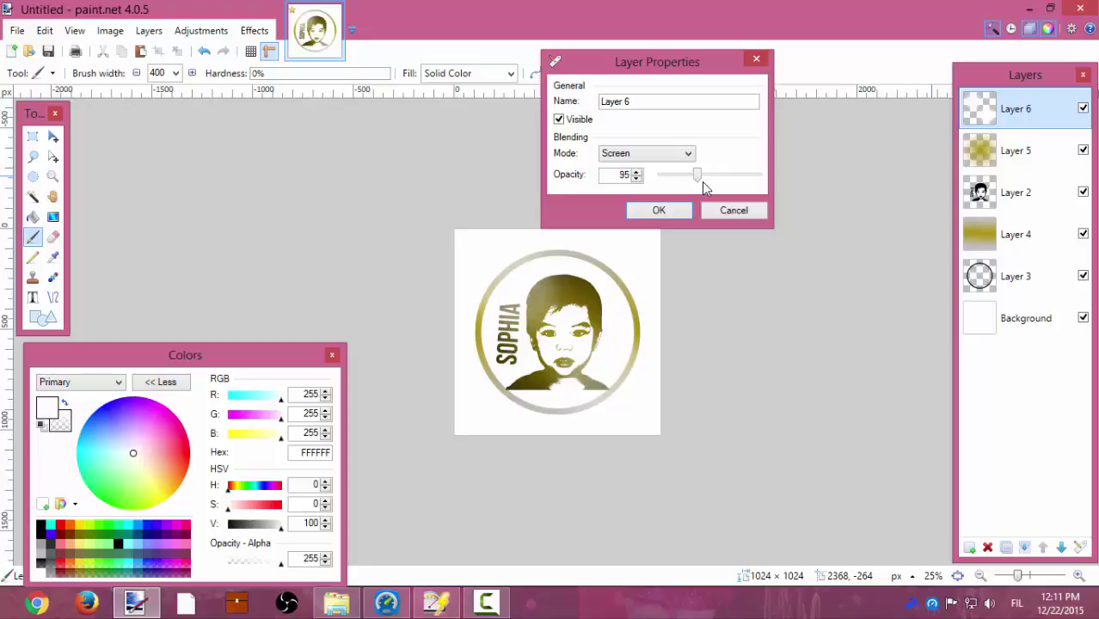
pyautogui.click(668, 214)
pyautogui.click(1032, 333)
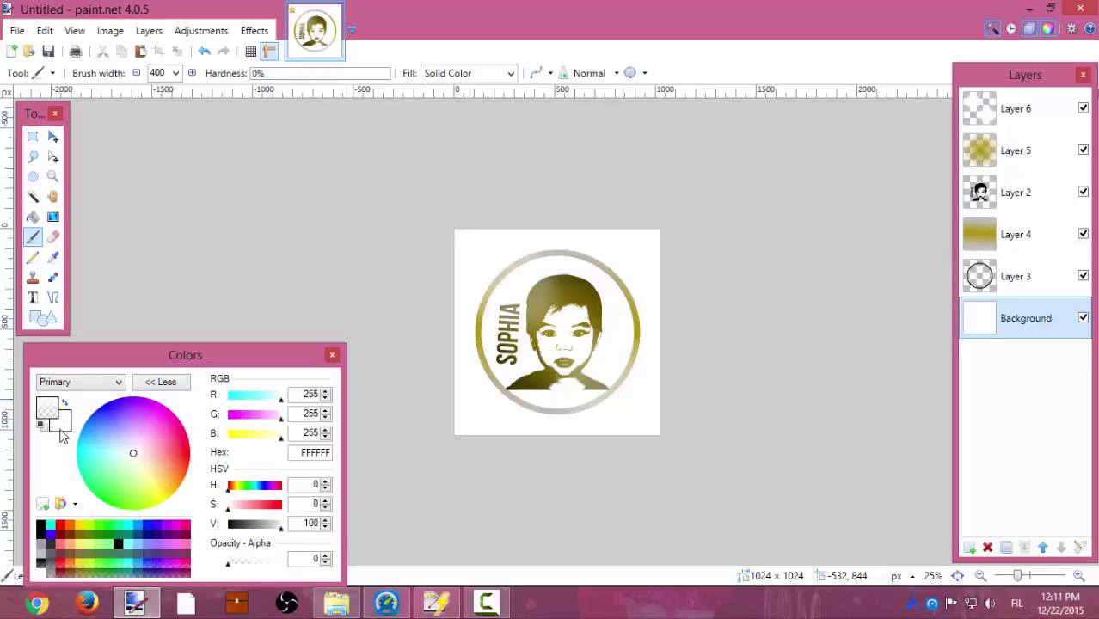
# Fill the Background with a radial gradient, white at the face centre fading to grey A0A0A0.
pyautogui.click(41, 546)
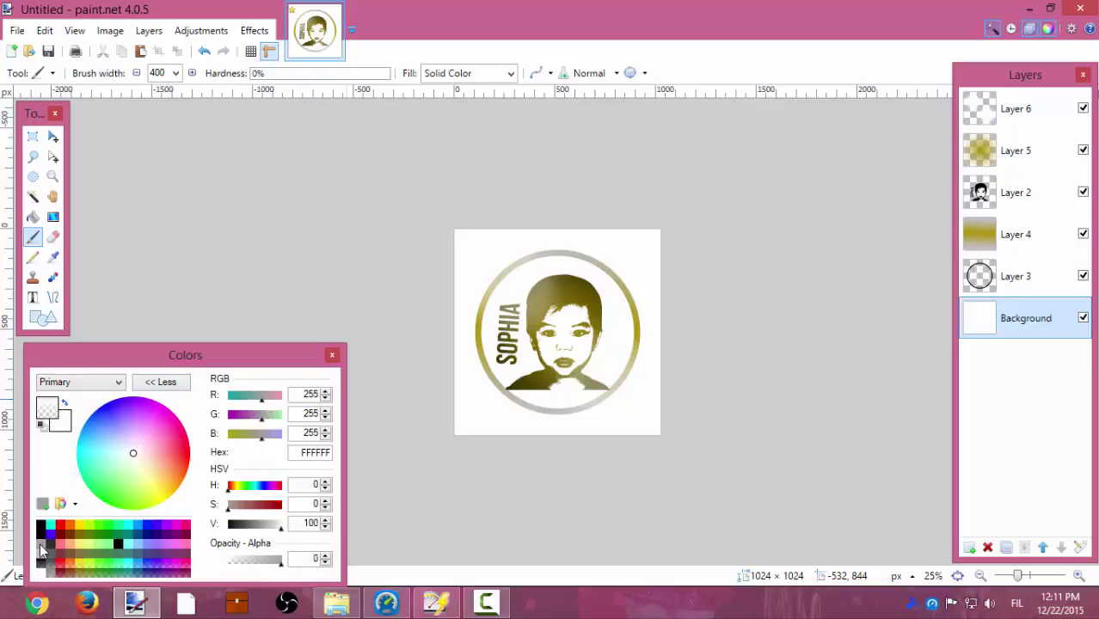
pyautogui.click(43, 318)
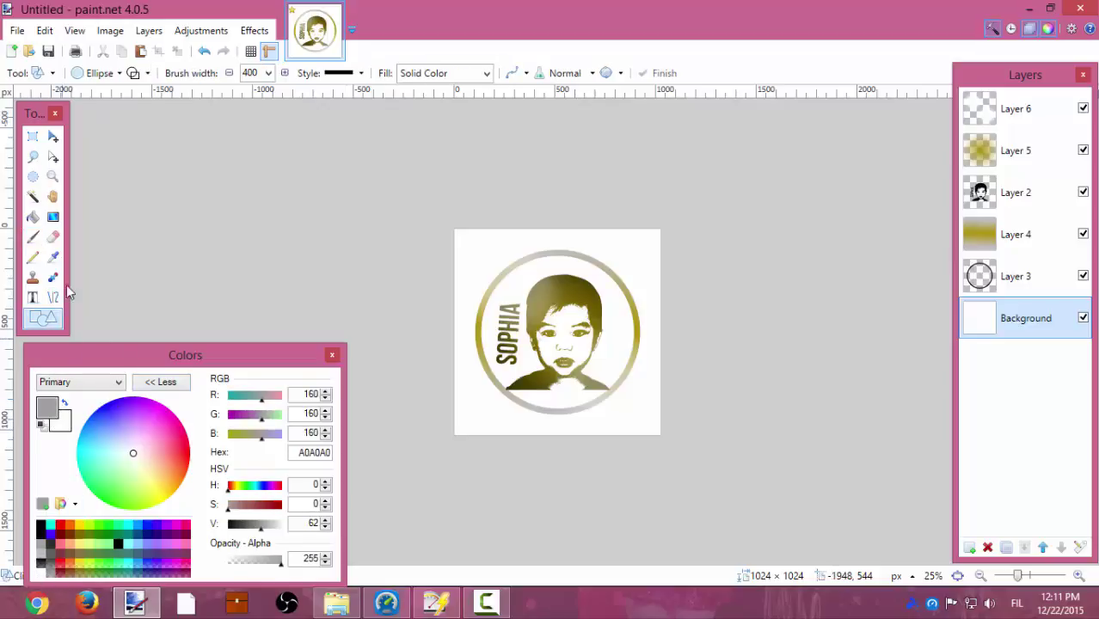
pyautogui.click(53, 221)
pyautogui.moveTo(551, 345); pyautogui.dragTo(506, 396)
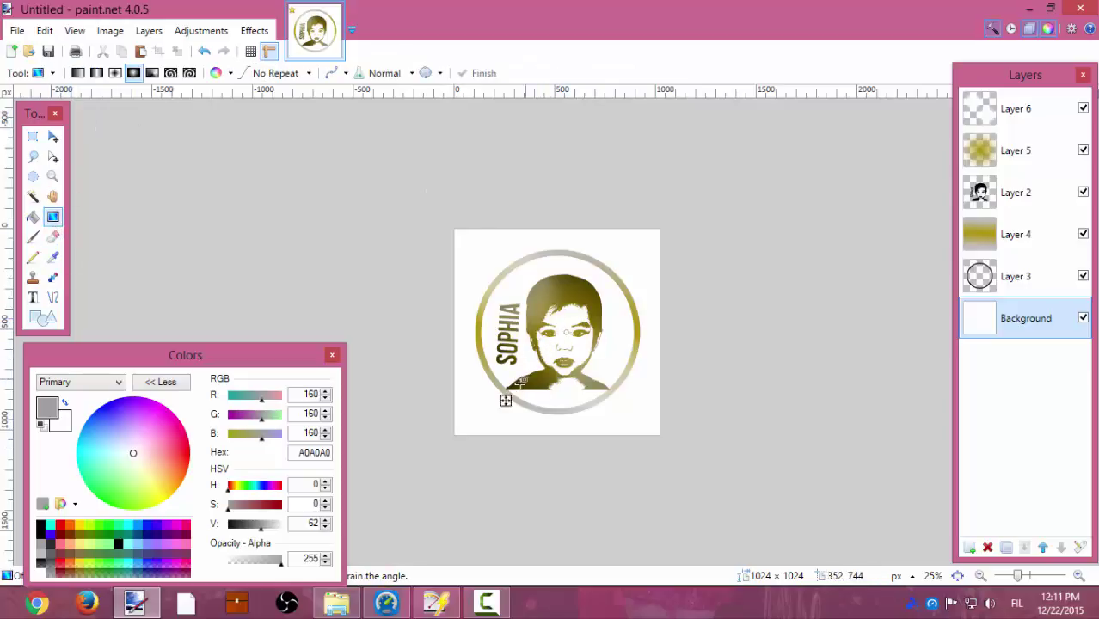
pyautogui.click(65, 404)
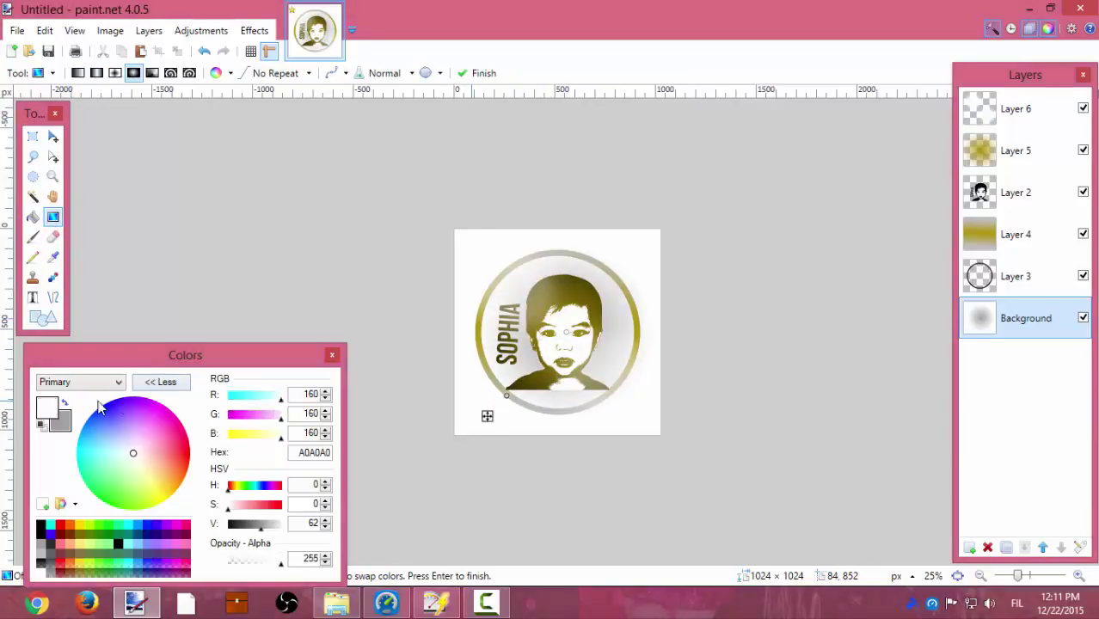
pyautogui.moveTo(506, 396); pyautogui.dragTo(465, 431)
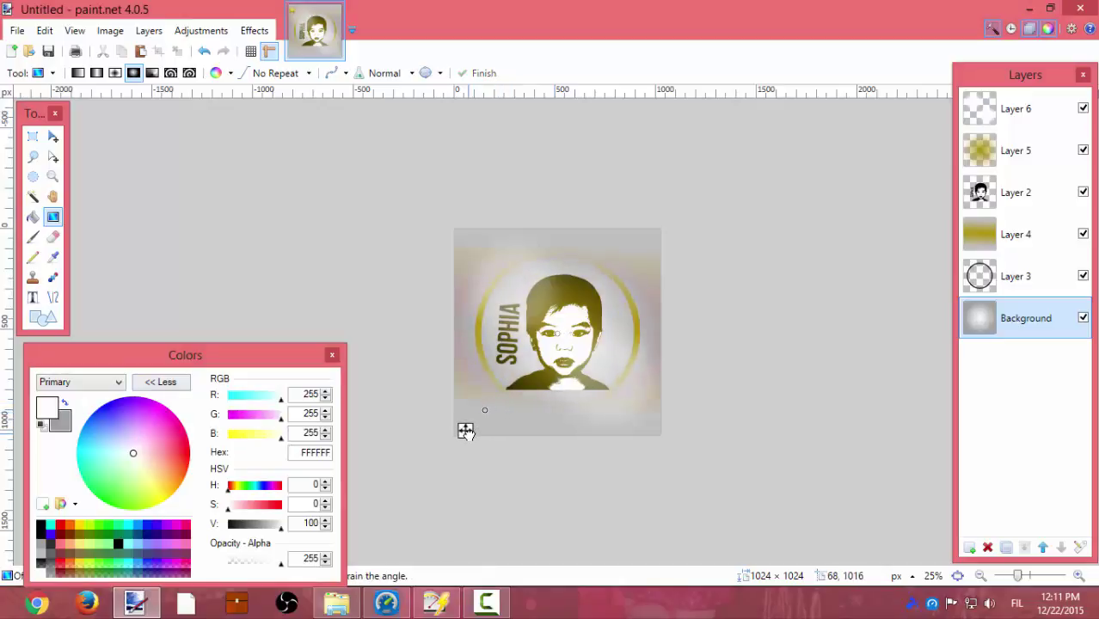
pyautogui.click(486, 72)
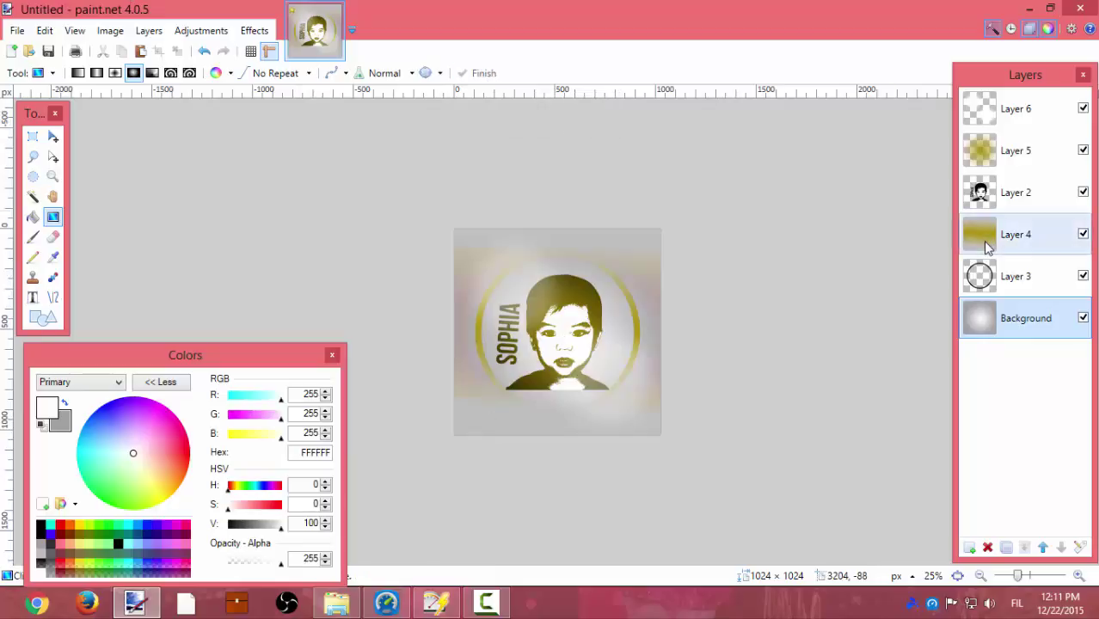
pyautogui.click(983, 241)
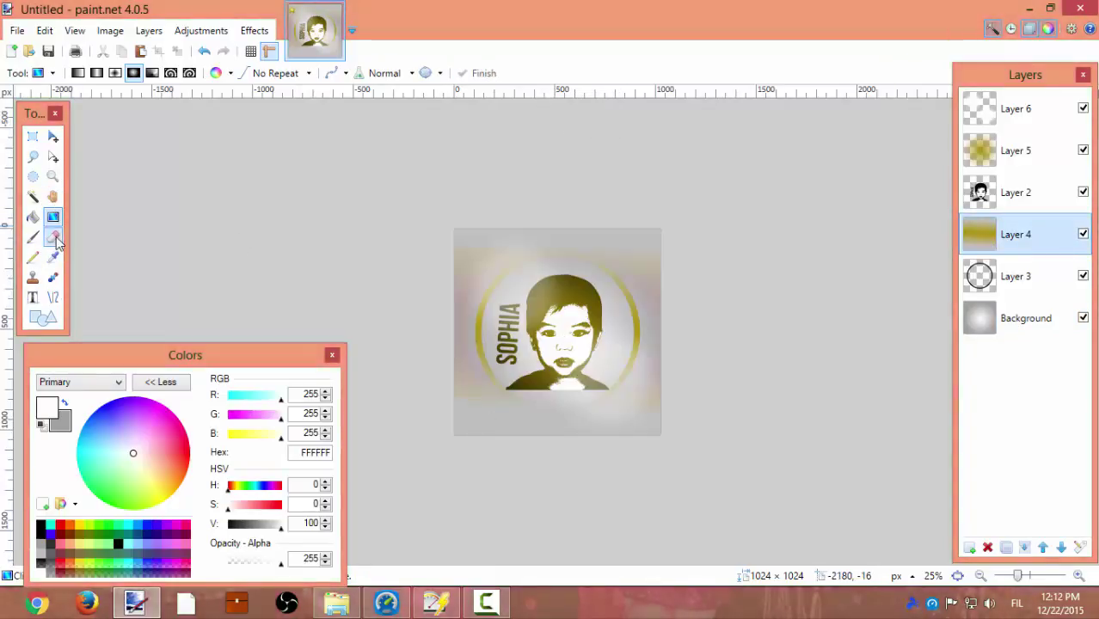
# Erase the gold haze and whitish glow from the corners and edges on Layer 4.
pyautogui.click(52, 236)
pyautogui.moveTo(675, 265); pyautogui.dragTo(692, 305)
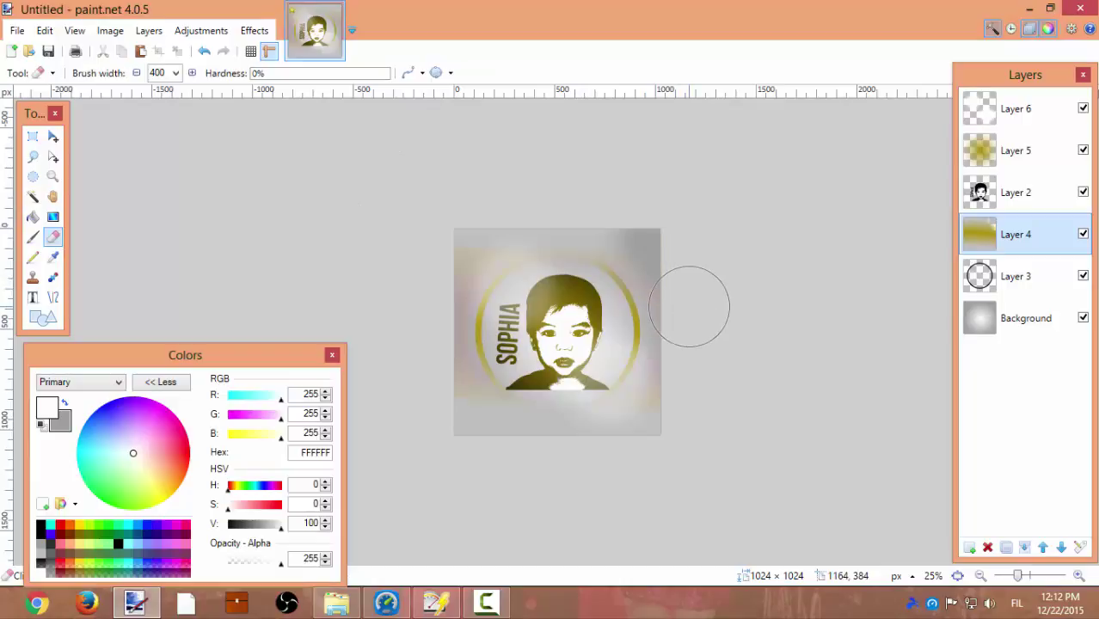
pyautogui.moveTo(638, 215)
pyautogui.mouseDown()
pyautogui.moveTo(429, 265)
pyautogui.moveTo(491, 191)
pyautogui.moveTo(425, 331)
pyautogui.moveTo(440, 394)
pyautogui.moveTo(474, 437)
pyautogui.moveTo(434, 411)
pyautogui.moveTo(525, 445)
pyautogui.mouseUp()
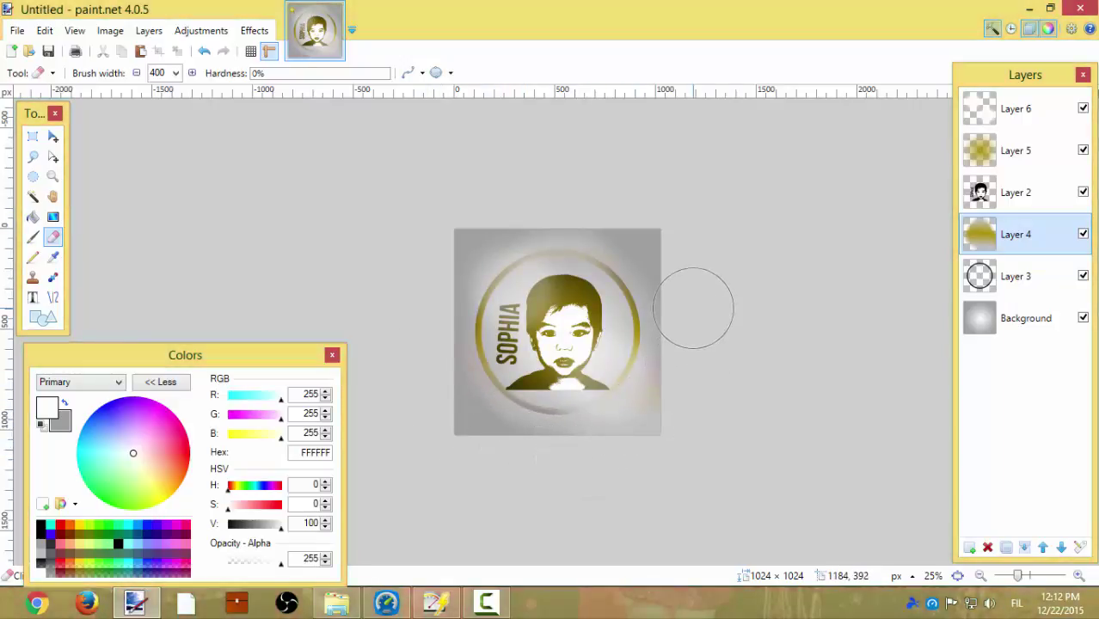
pyautogui.moveTo(695, 300)
pyautogui.mouseDown()
pyautogui.moveTo(667, 436)
pyautogui.moveTo(481, 457)
pyautogui.moveTo(447, 409)
pyautogui.moveTo(422, 285)
pyautogui.moveTo(581, 191)
pyautogui.mouseUp()
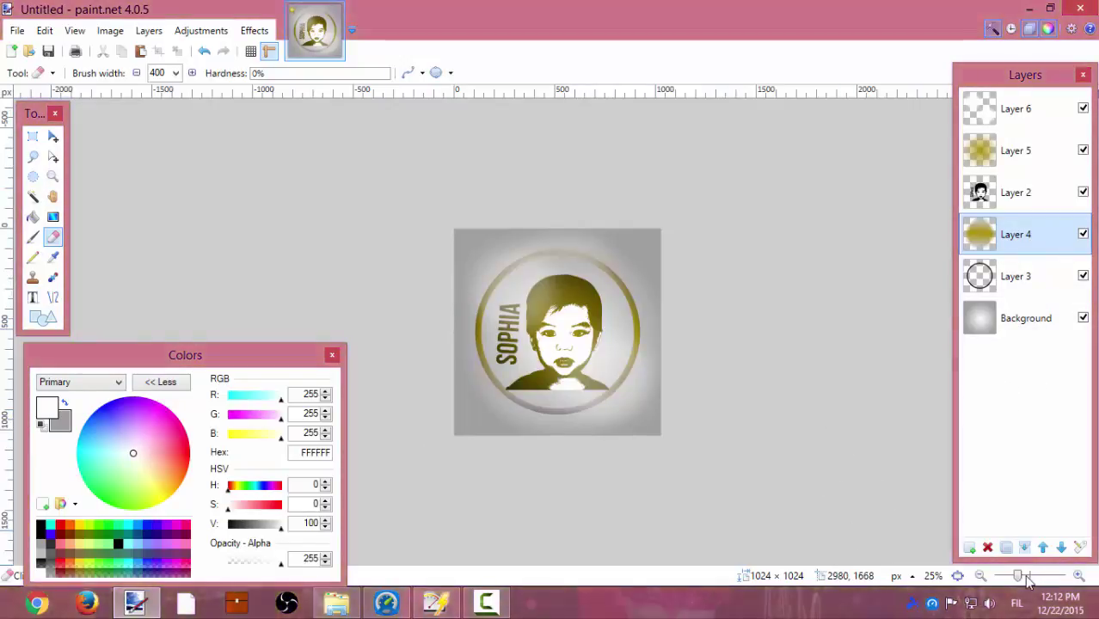
pyautogui.moveTo(1018, 575); pyautogui.dragTo(1022, 576)
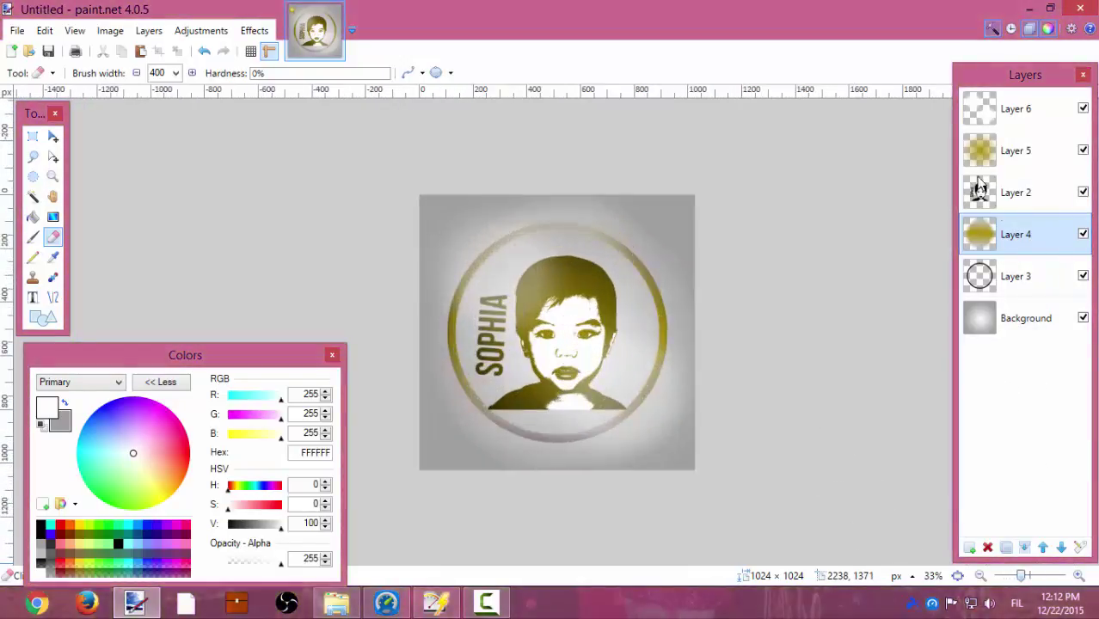
# Magic-wand the white face areas on Layer 2 and erase the selection.
pyautogui.click(987, 199)
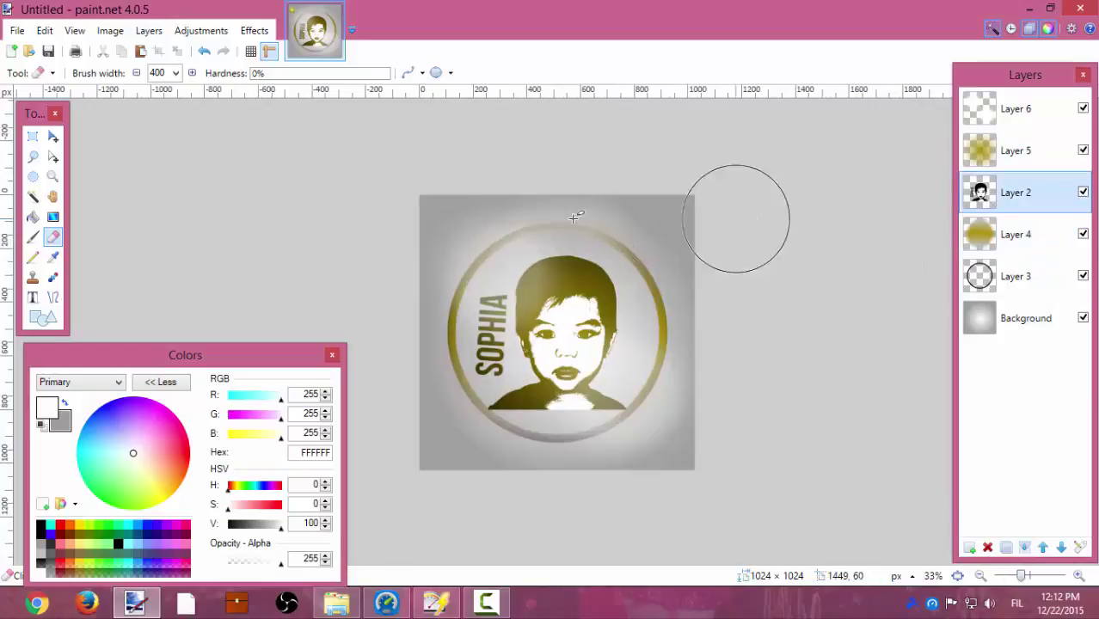
pyautogui.click(33, 198)
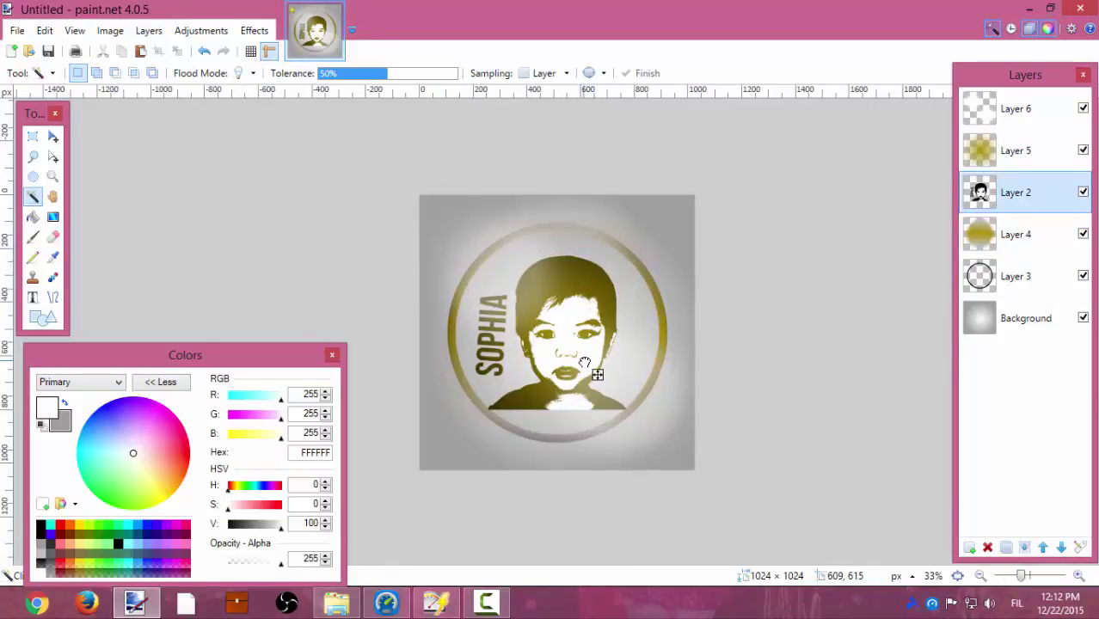
pyautogui.click(597, 374)
pyautogui.click(45, 31)
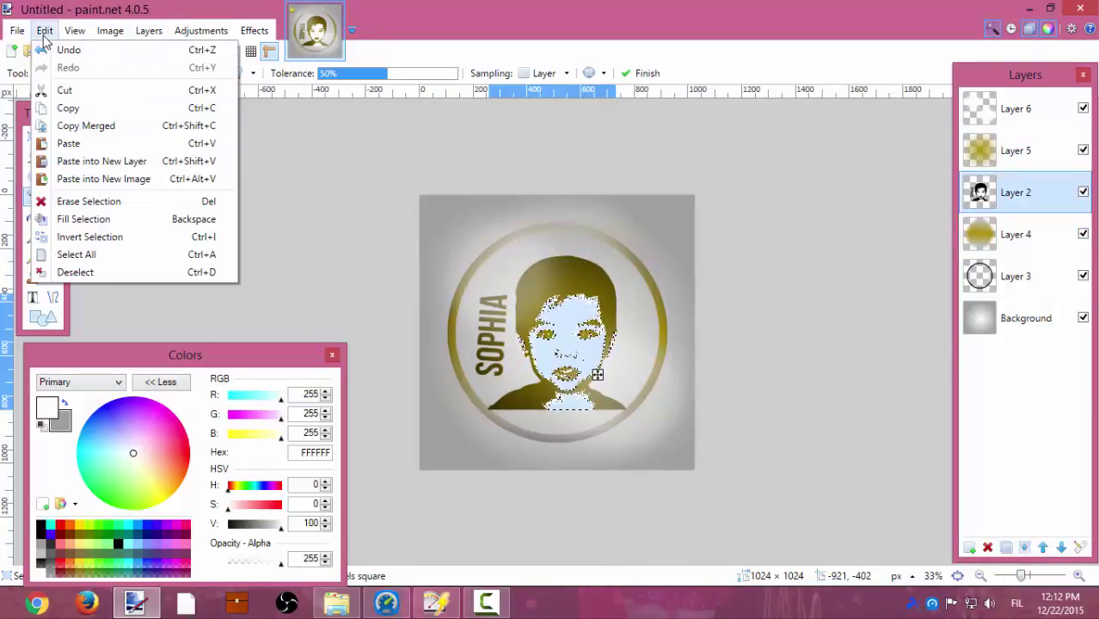
pyautogui.click(90, 207)
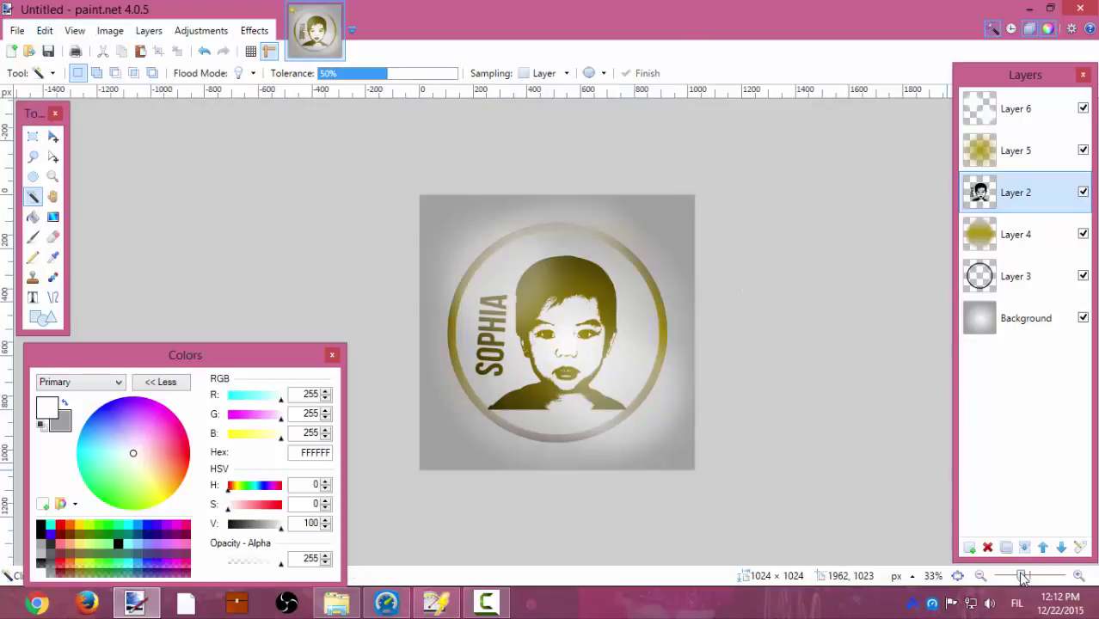
pyautogui.moveTo(1023, 576); pyautogui.dragTo(1017, 576)
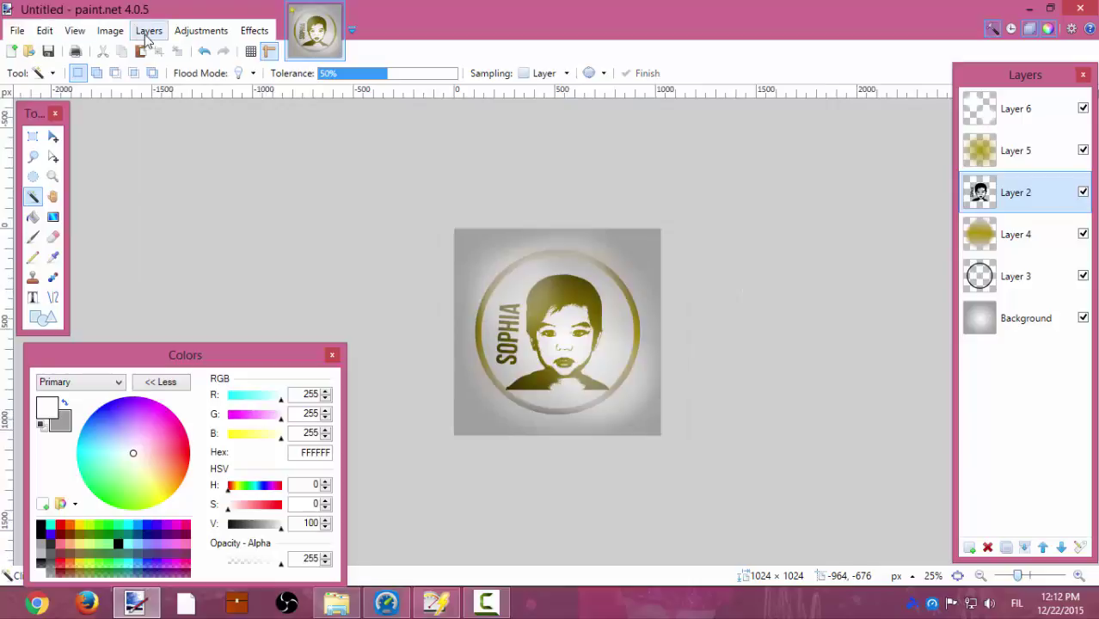
# Flatten the image and save it as LogoSphia PNG in the Pictures library.
pyautogui.click(112, 33)
pyautogui.click(152, 208)
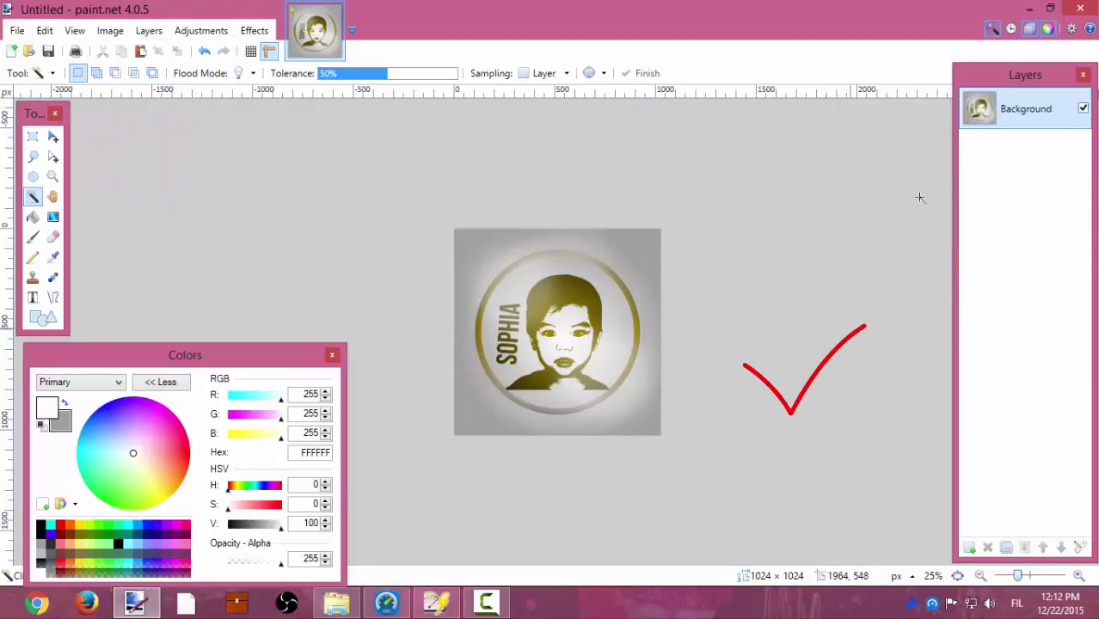
pyautogui.click(1081, 8)
pyautogui.click(485, 362)
pyautogui.write('LogoS')
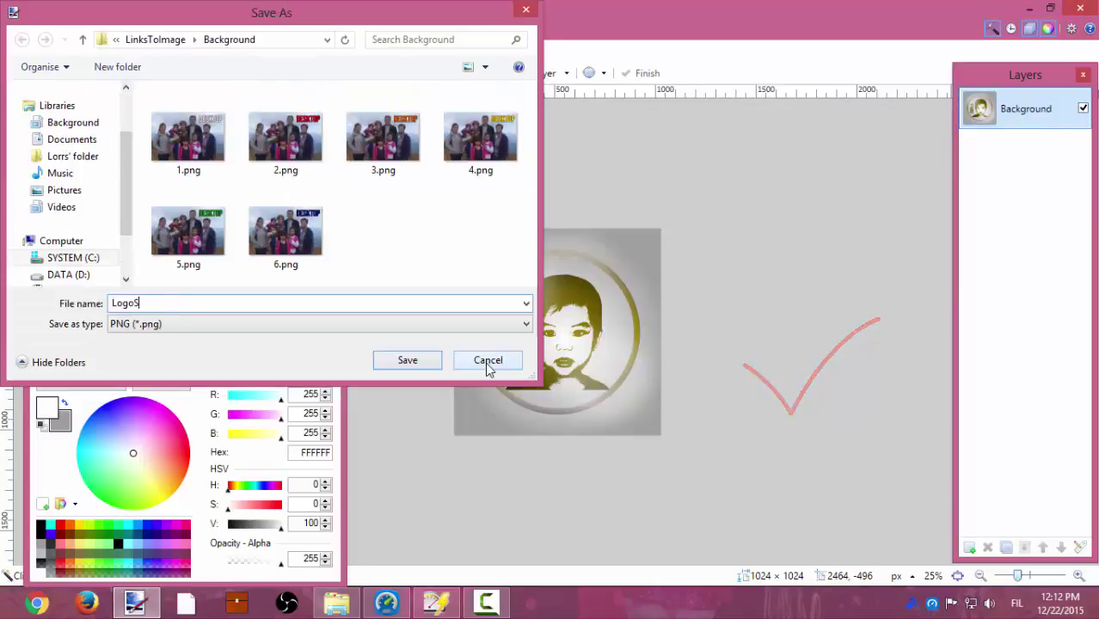
pyautogui.write('p')
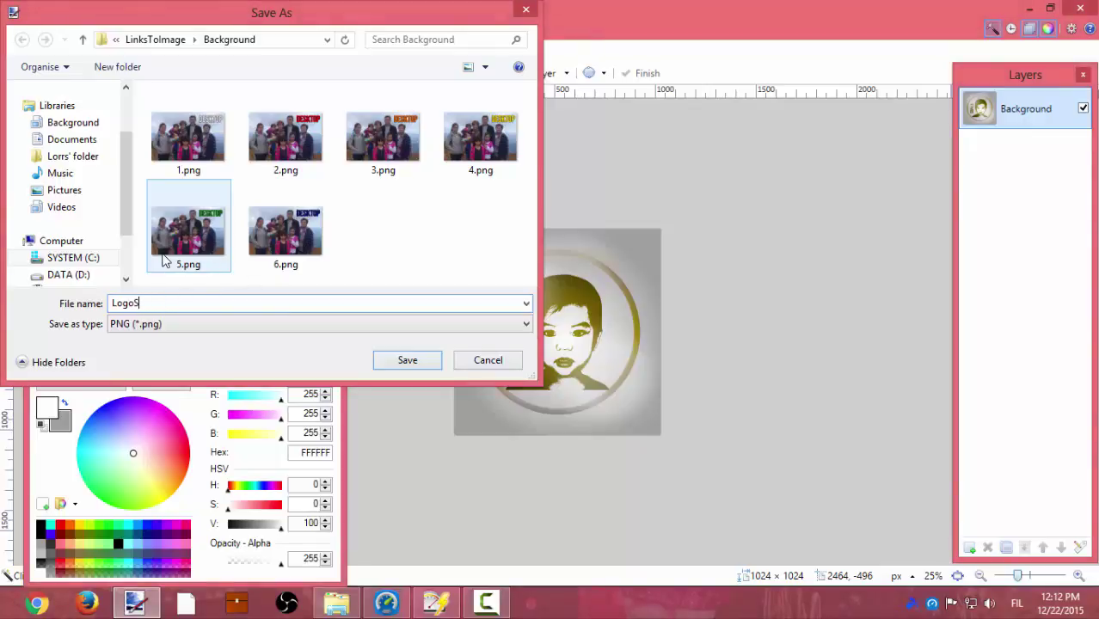
pyautogui.write('hia')
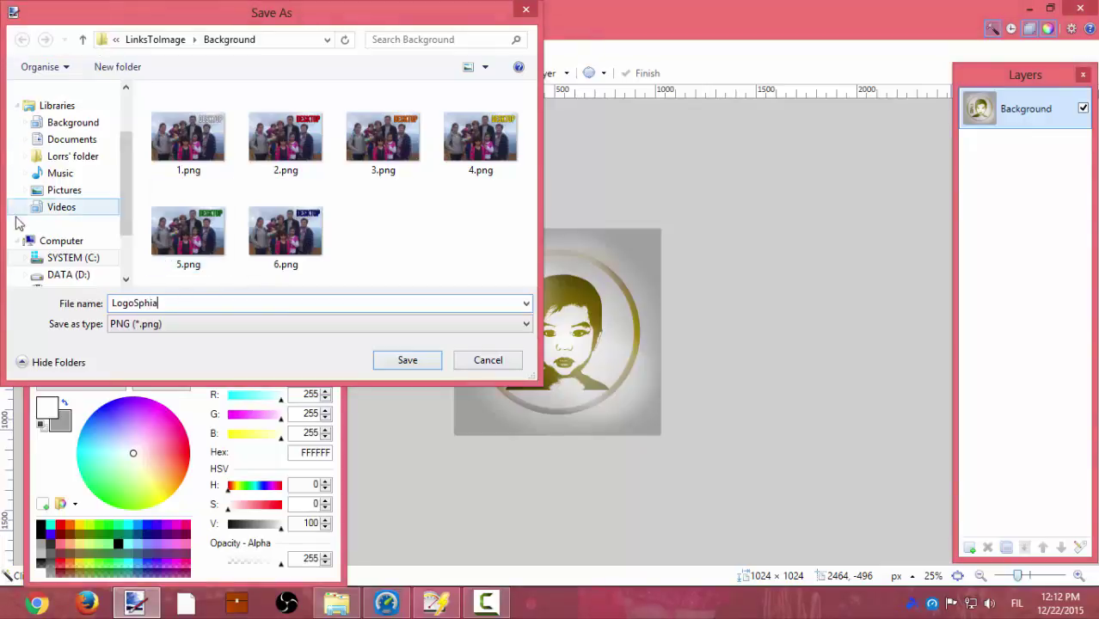
pyautogui.click(65, 190)
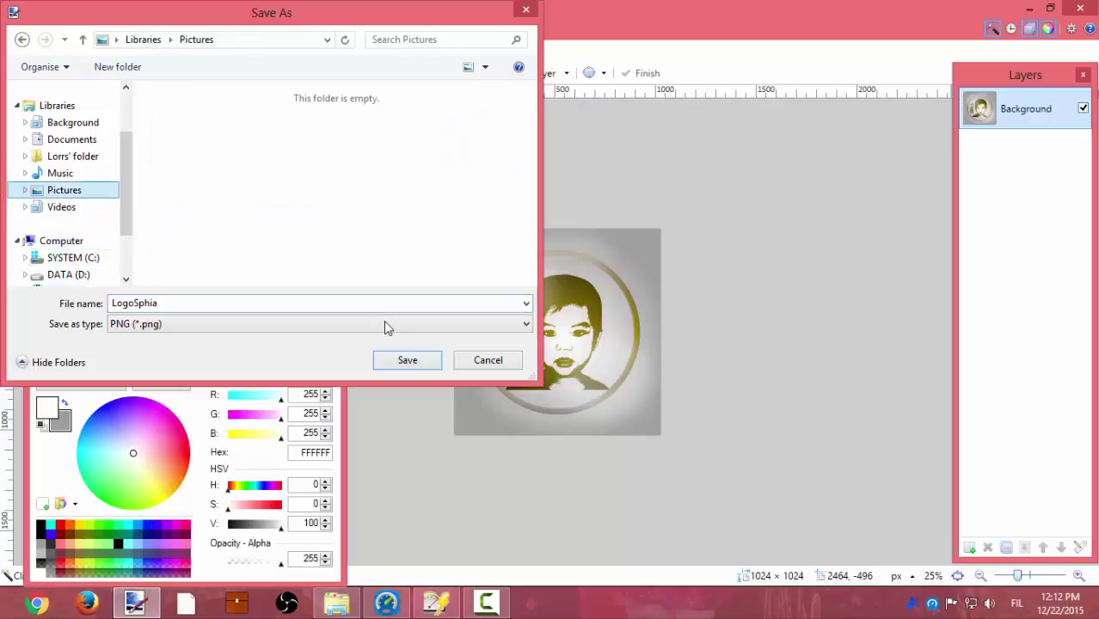
pyautogui.click(411, 364)
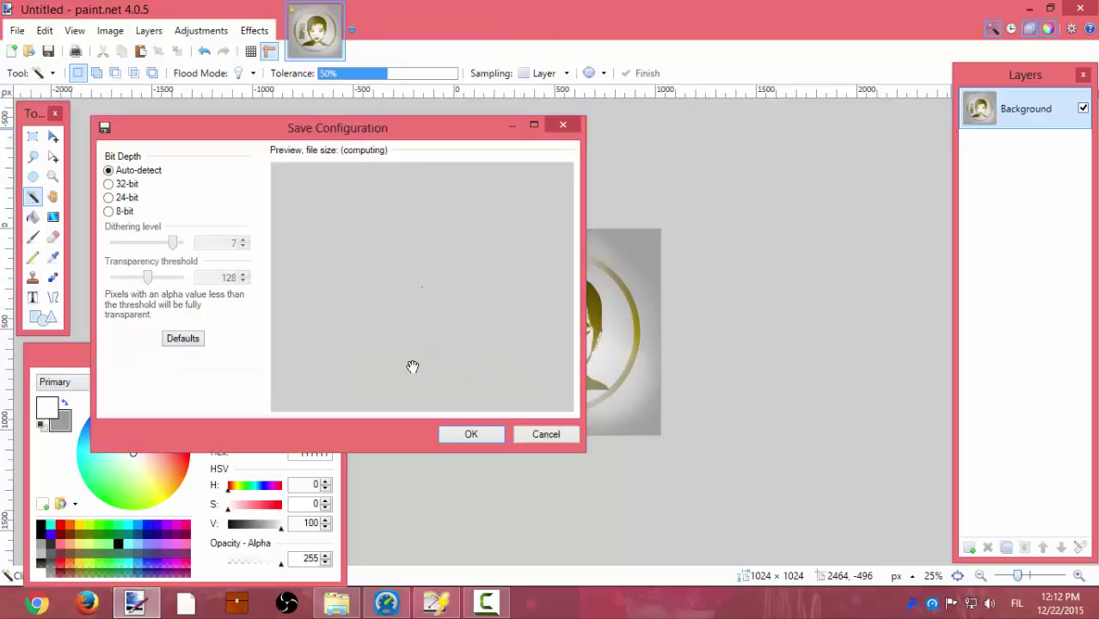
# Accept the PNG save settings to finish saving LogoSphia.
pyautogui.click(464, 434)
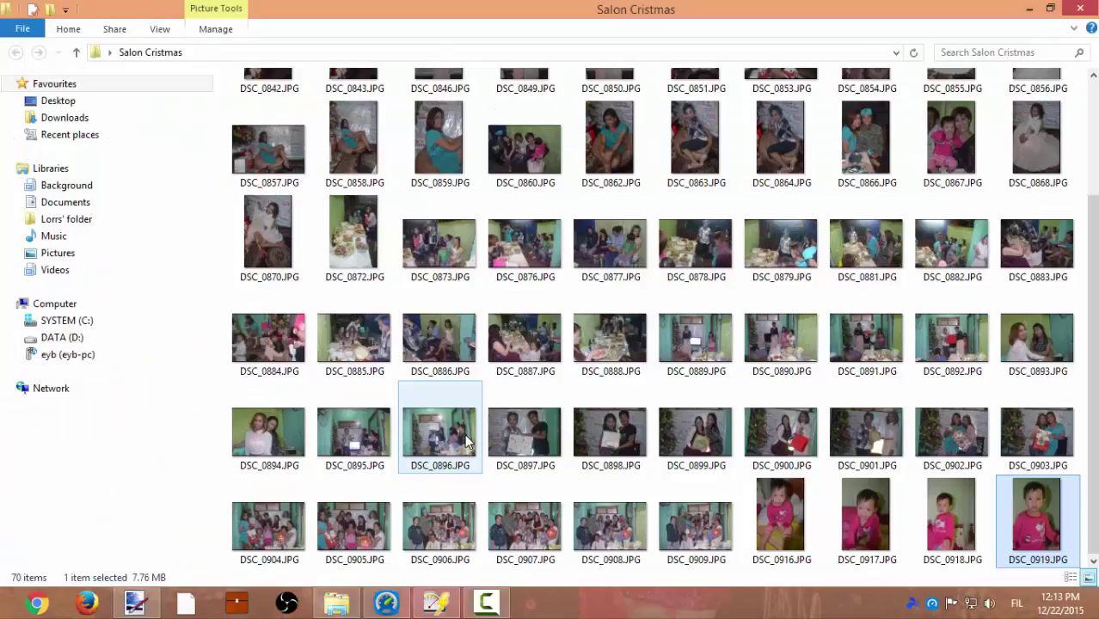